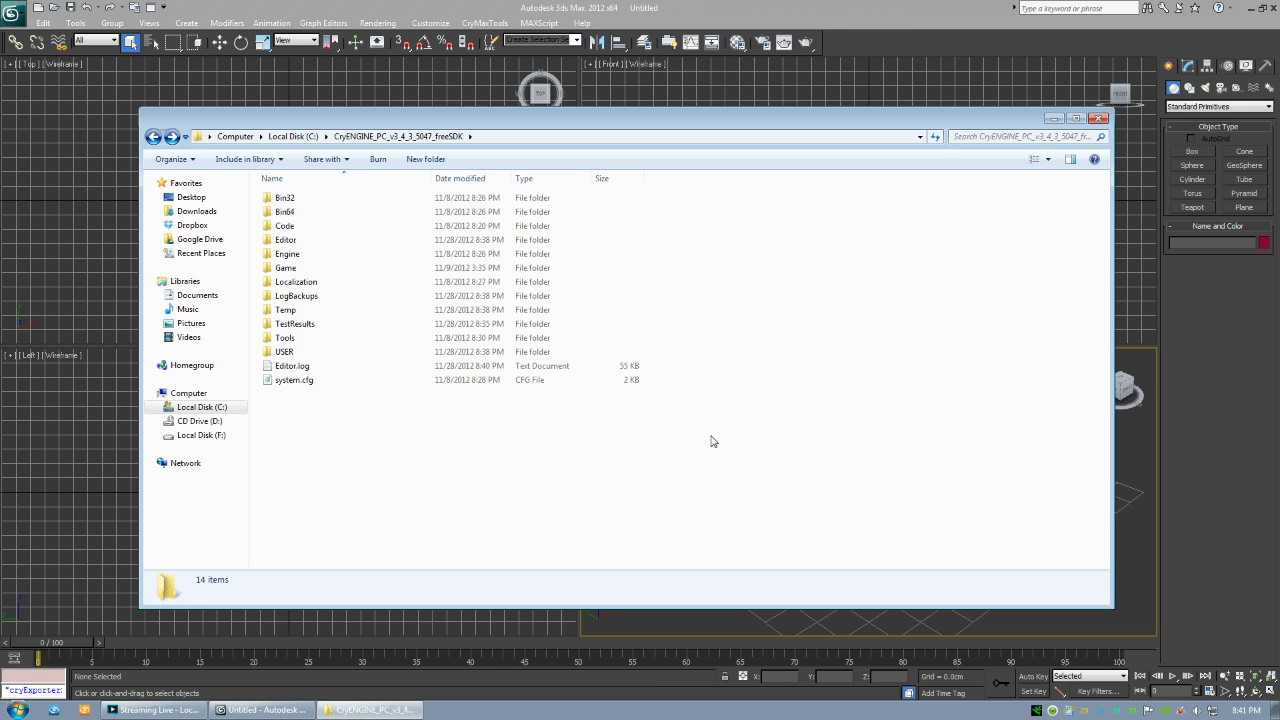
Open the CryENGINE3 Exporter utility and look through its object export, geometry, timing and CAF export options.
left_click(1267, 70)
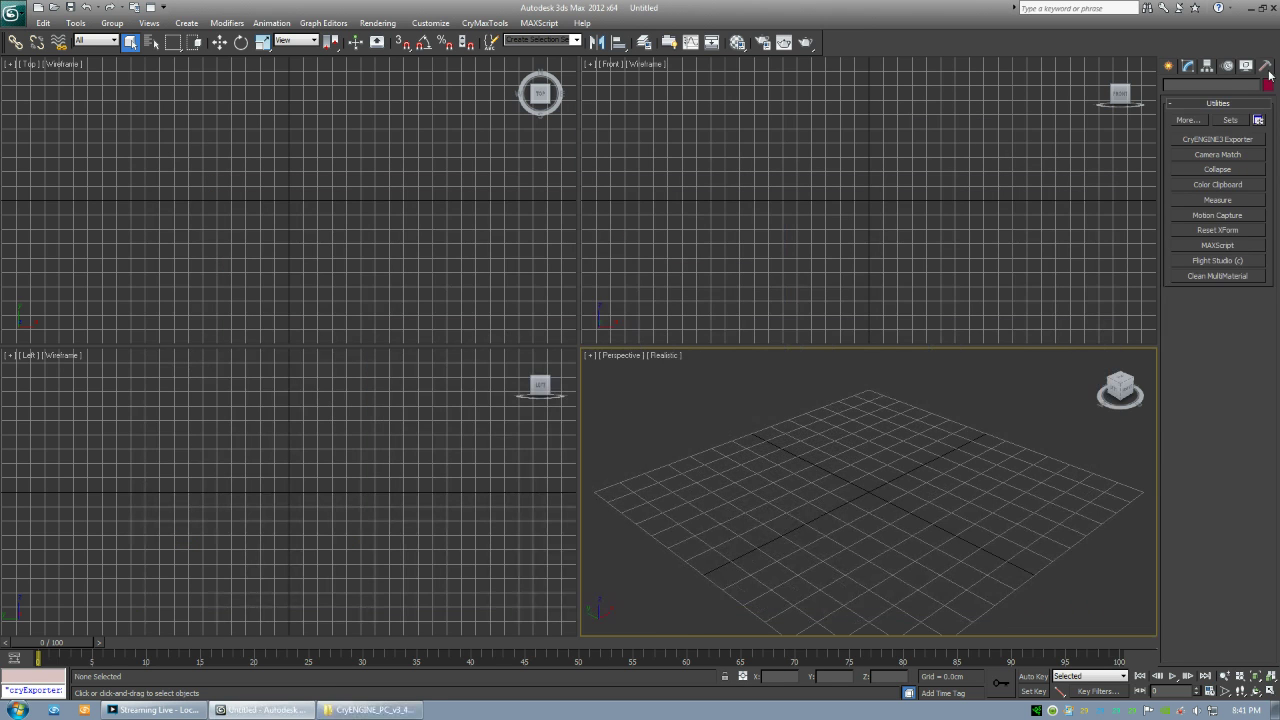
left_click(1222, 140)
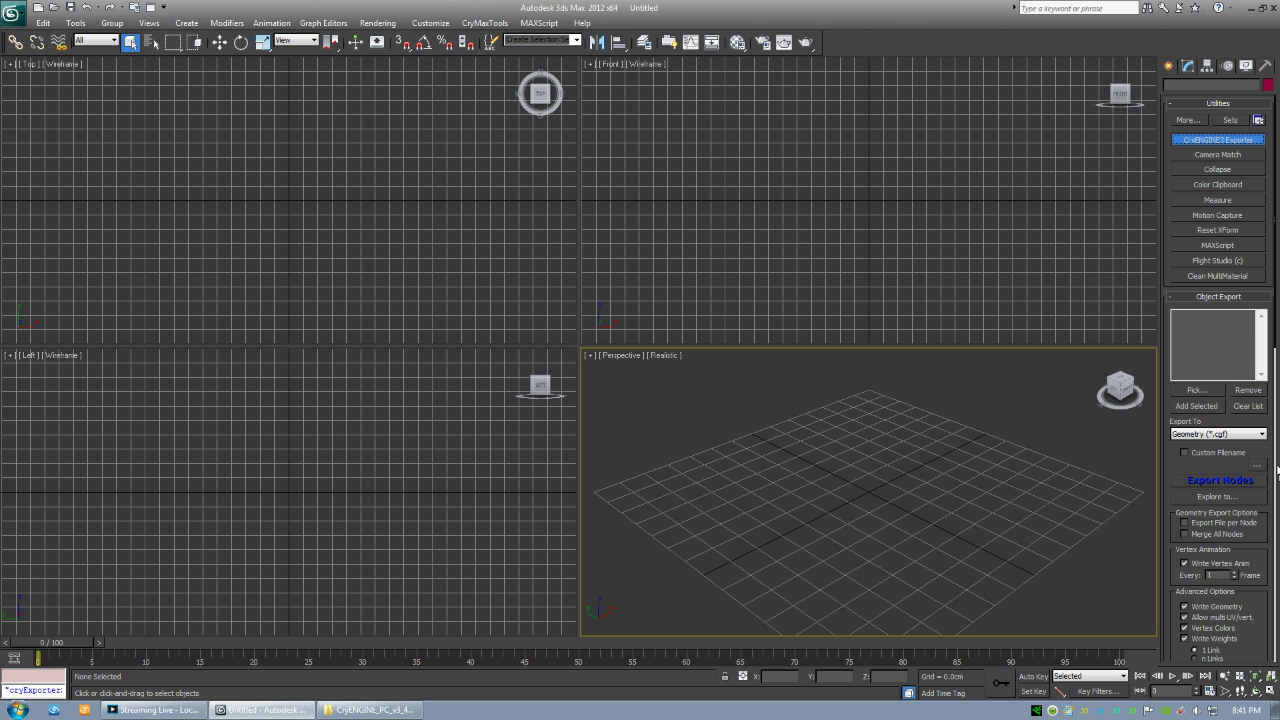
scroll(1260, 465, "down", 5)
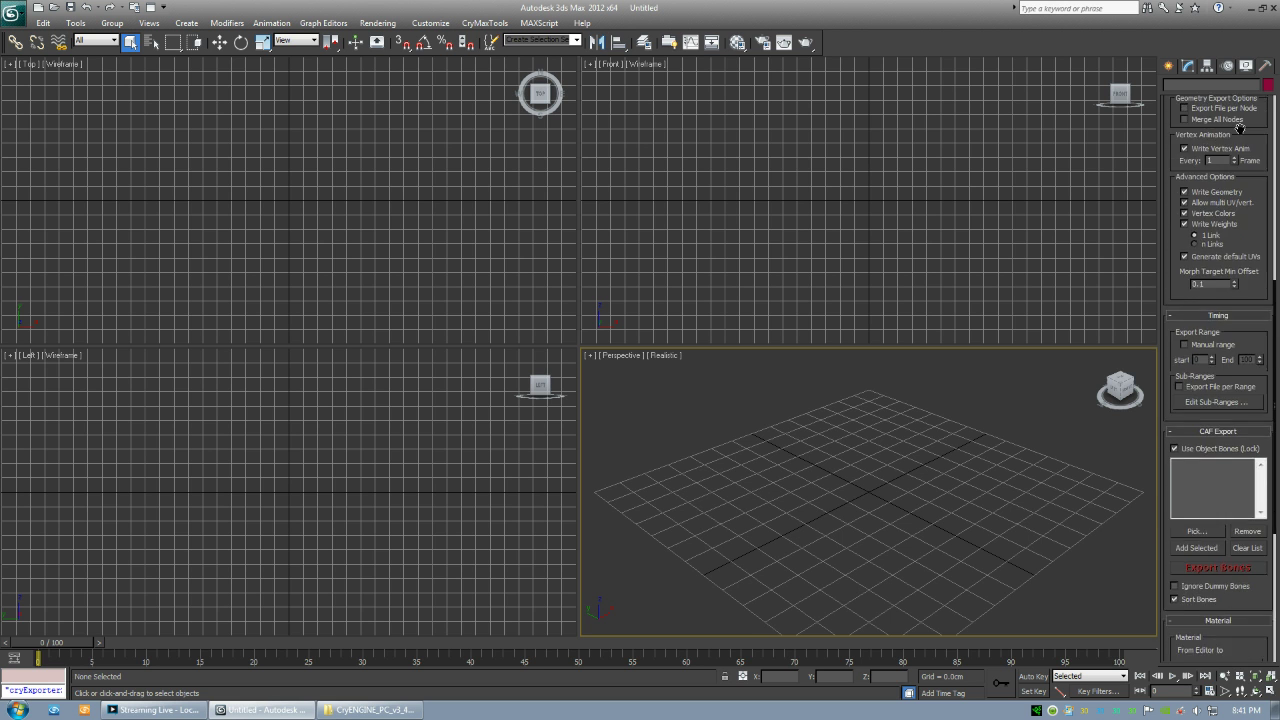
scroll(1243, 483, "up", 4)
scroll(1243, 483, "down", 8)
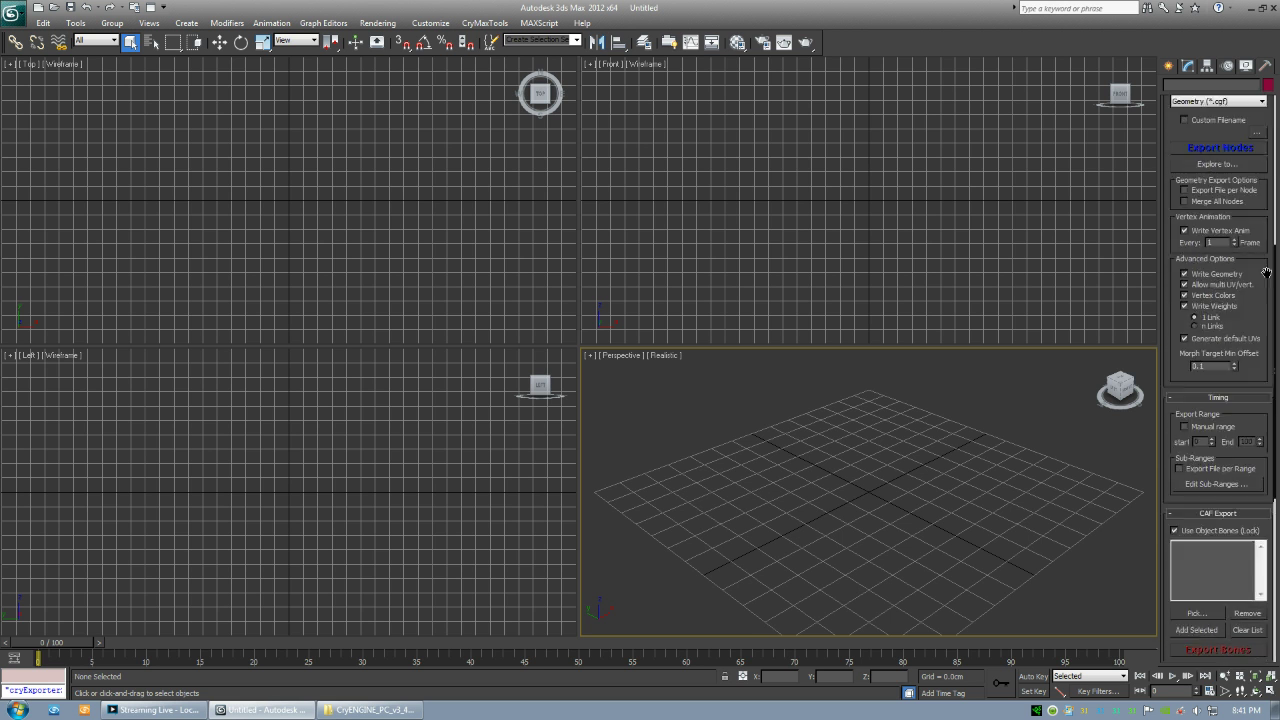
scroll(1270, 560, "up", 10)
scroll(1275, 601, "down", 6)
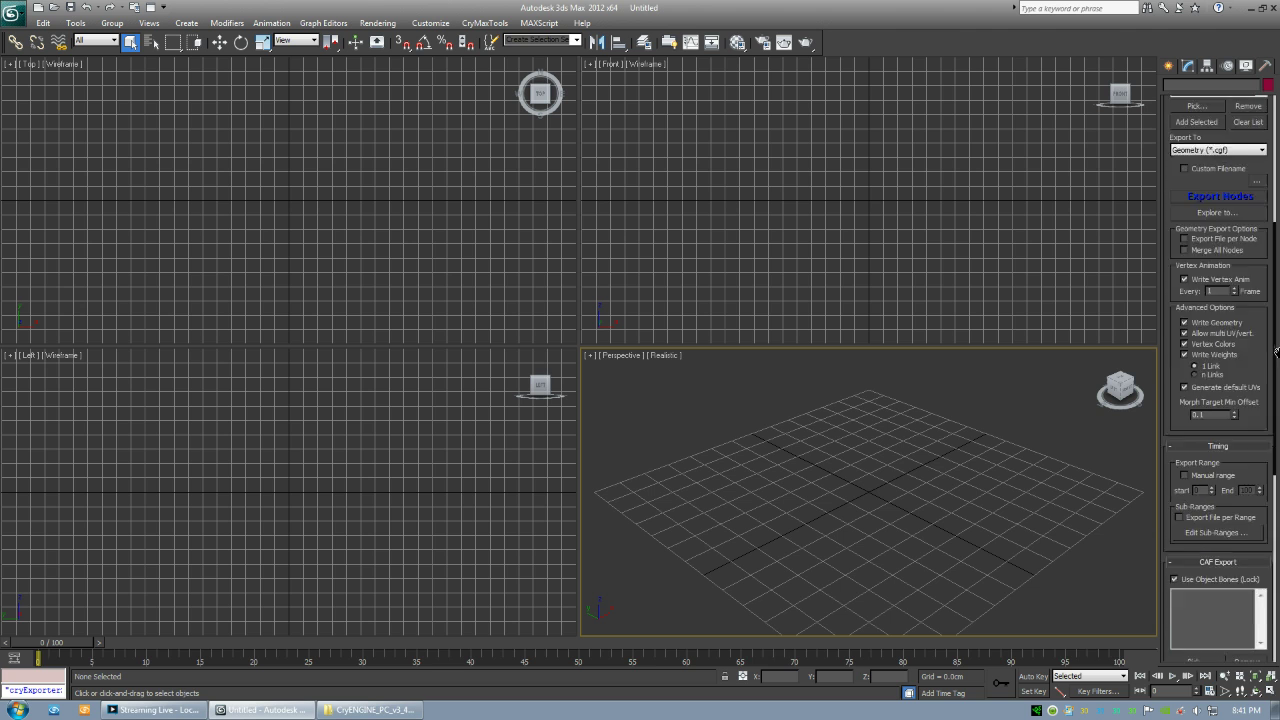
scroll(1276, 652, "up", 6)
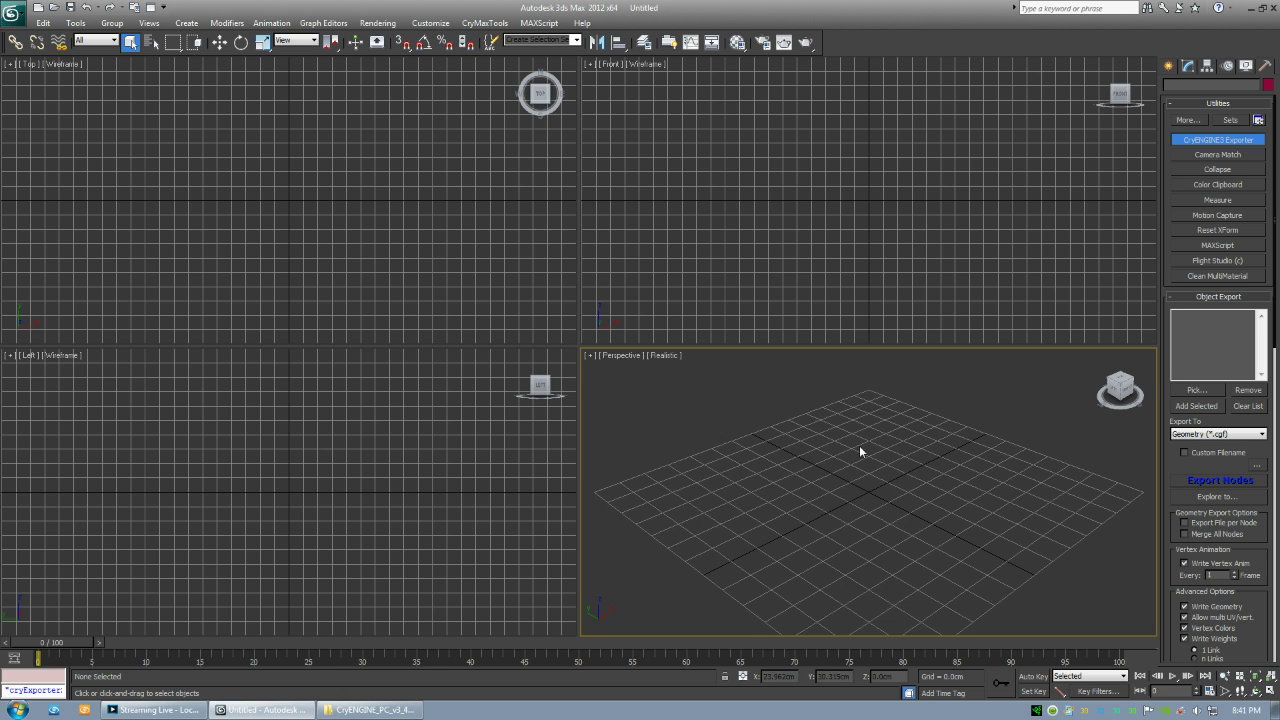
Switch to File Explorer and open the Game folder inside CryENGINE_PC_v3_4_3_5047_freeSDK.
left_click(371, 710)
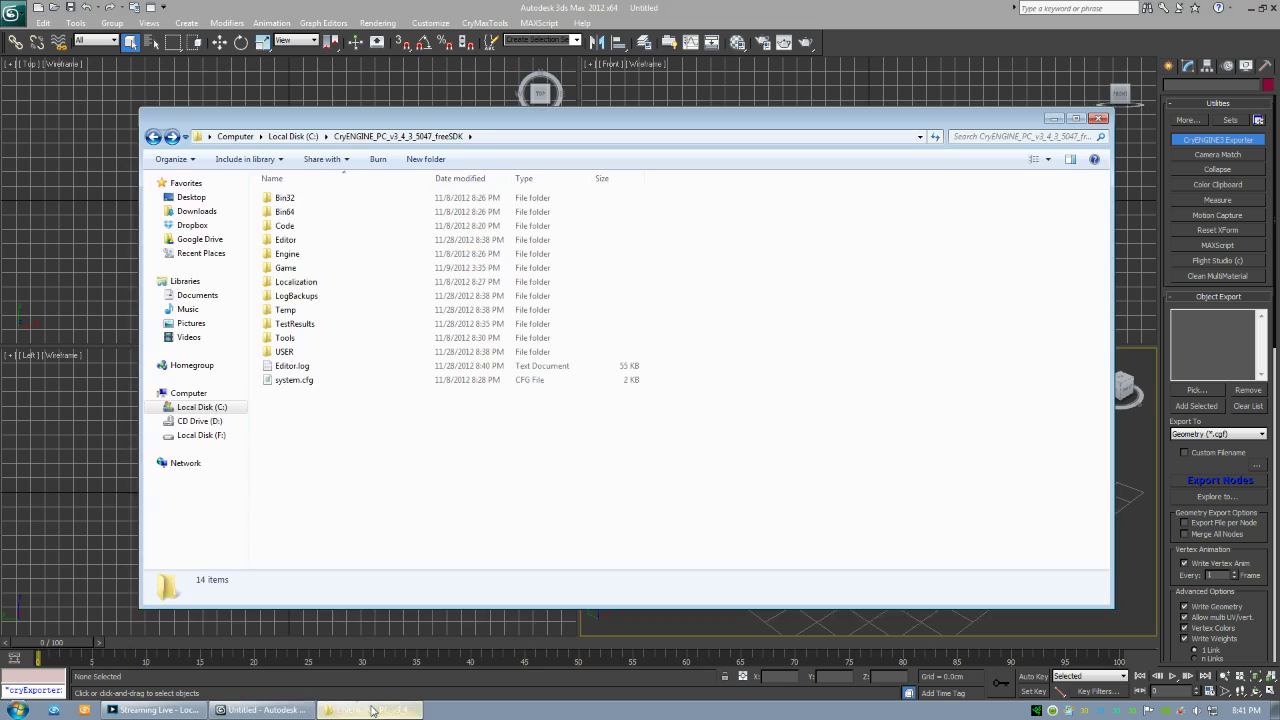
left_click(526, 136)
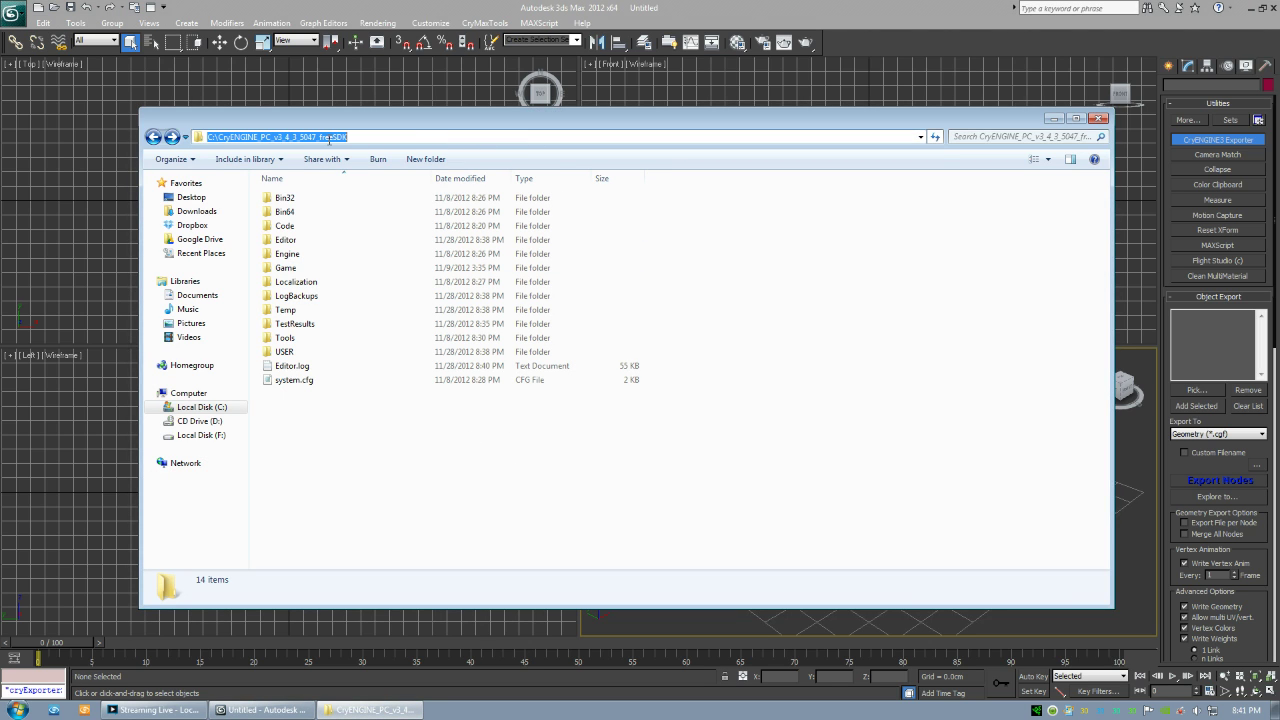
left_click_drag(350, 136, 219, 136)
left_click(243, 462)
left_click(289, 268)
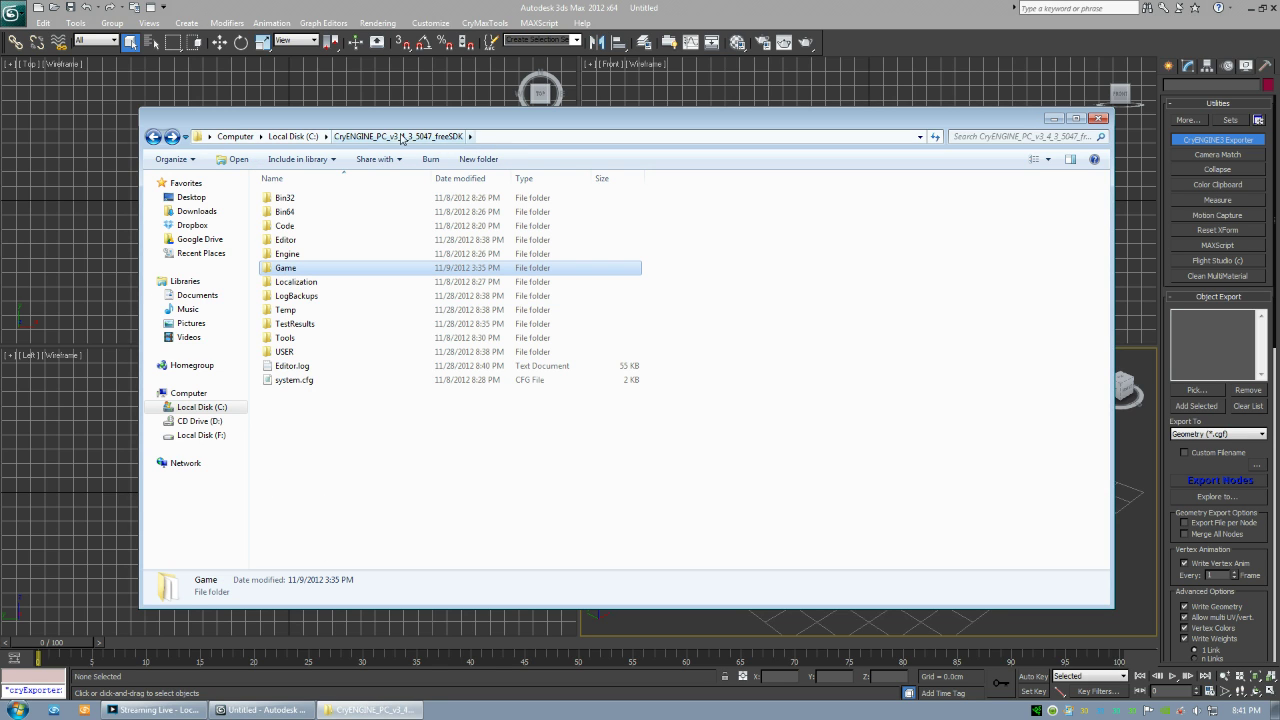
double_click(289, 268)
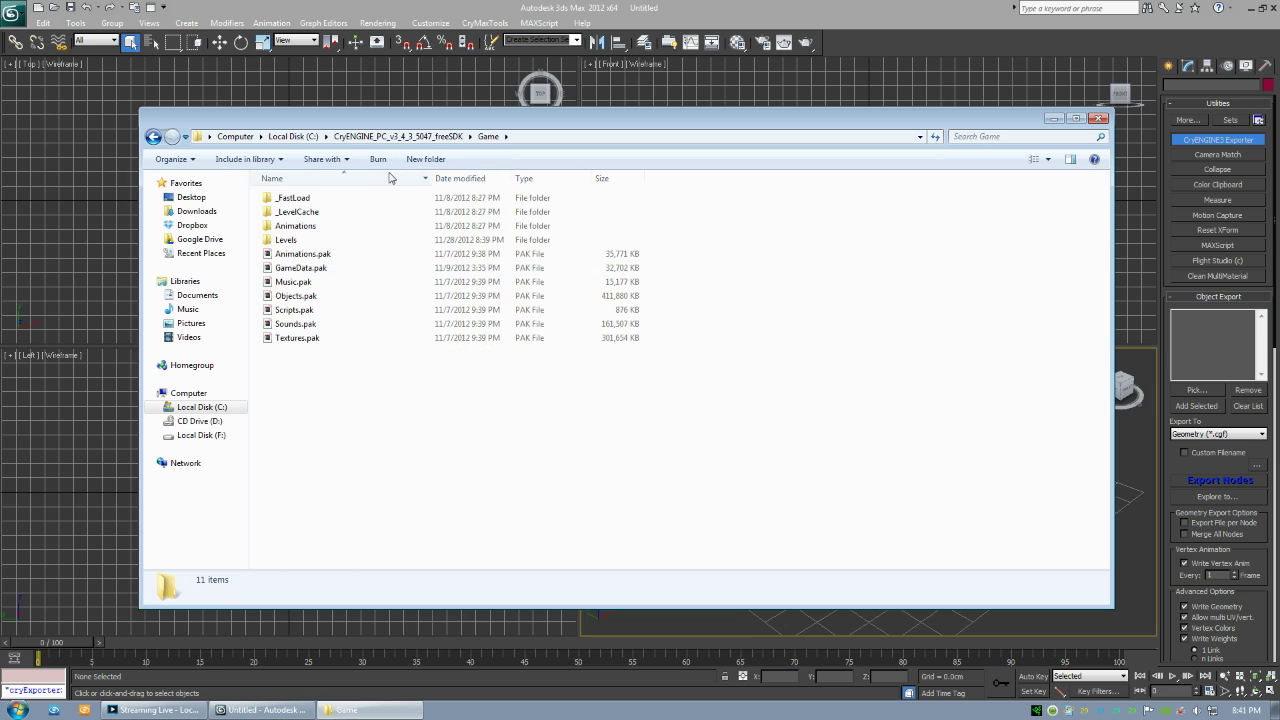
Create a folder named Objects inside the Game folder and open it.
key("ctrl+shift+n")
type("Objects")
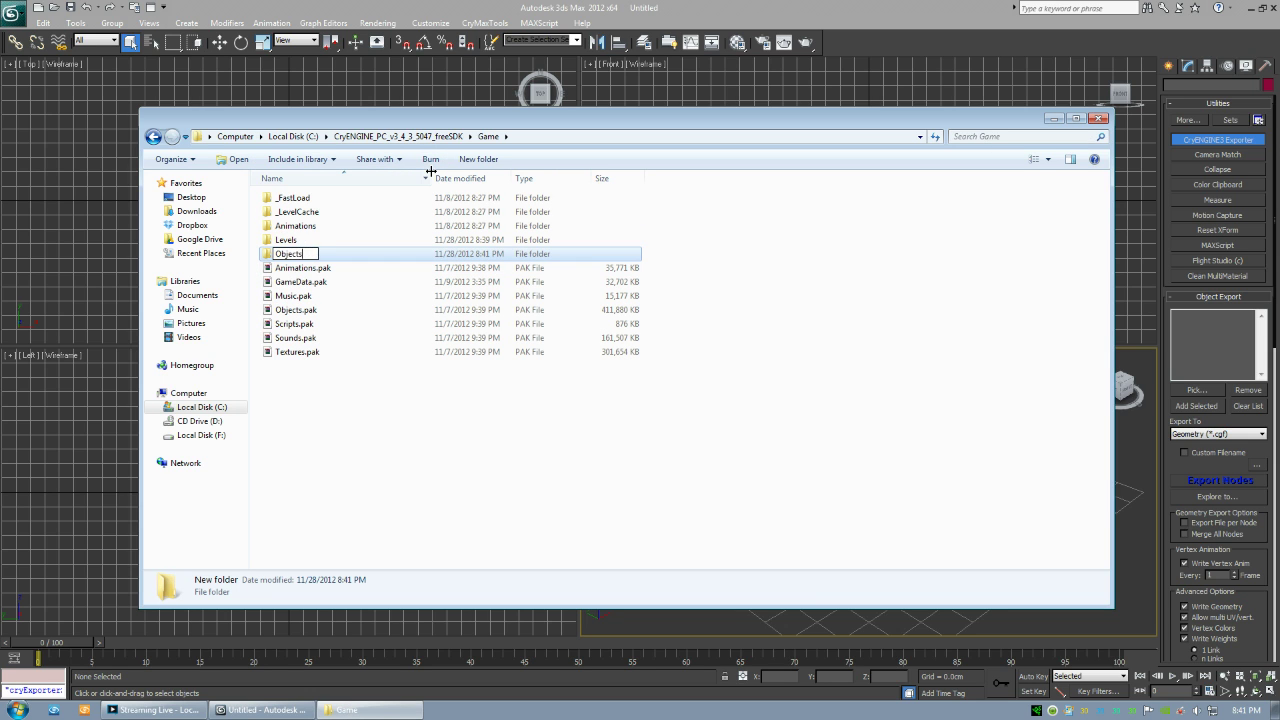
key("Return")
key("Return")
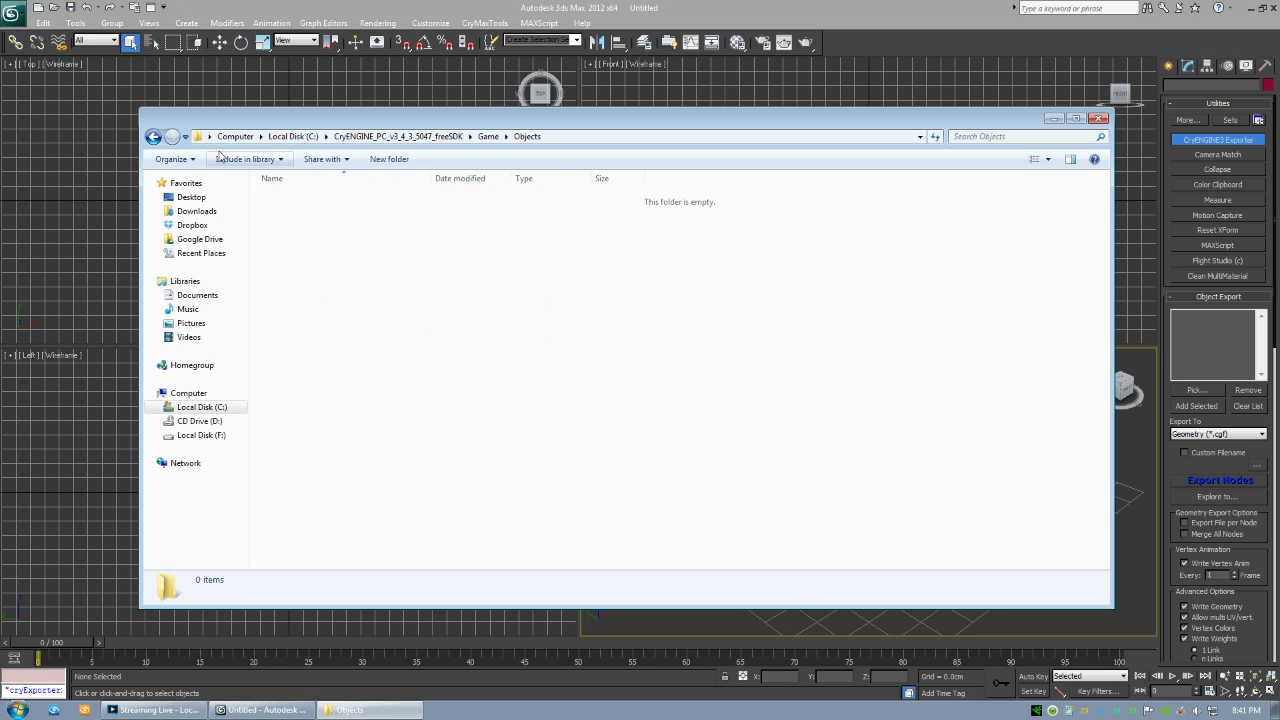
Create a folder named tutorial inside the Objects folder and open it.
left_click(390, 159)
type("tu")
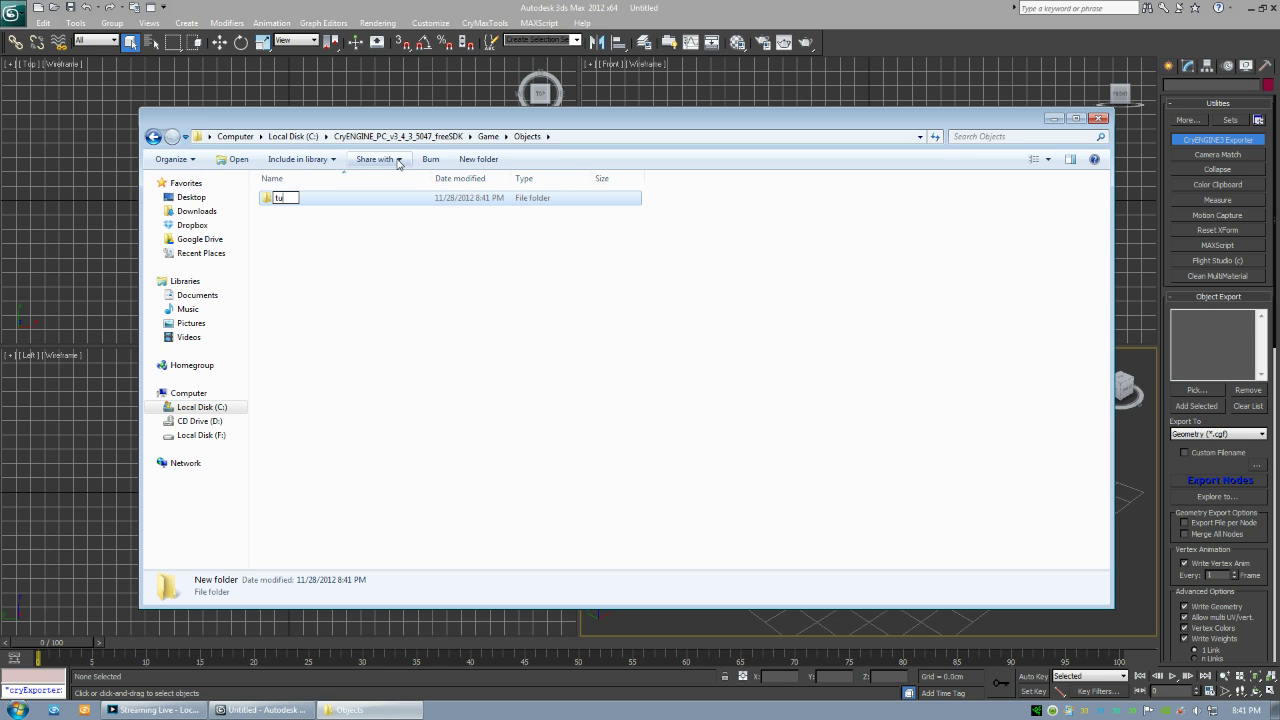
type("torial")
key("Return")
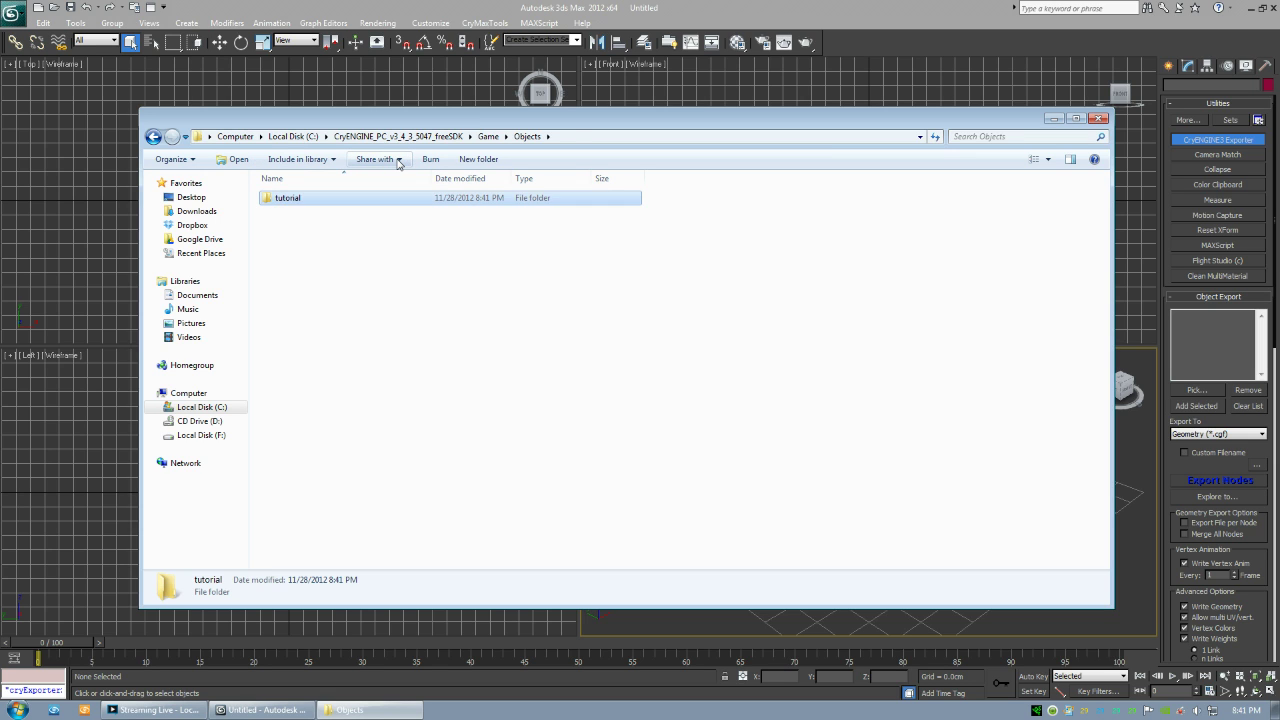
key("Return")
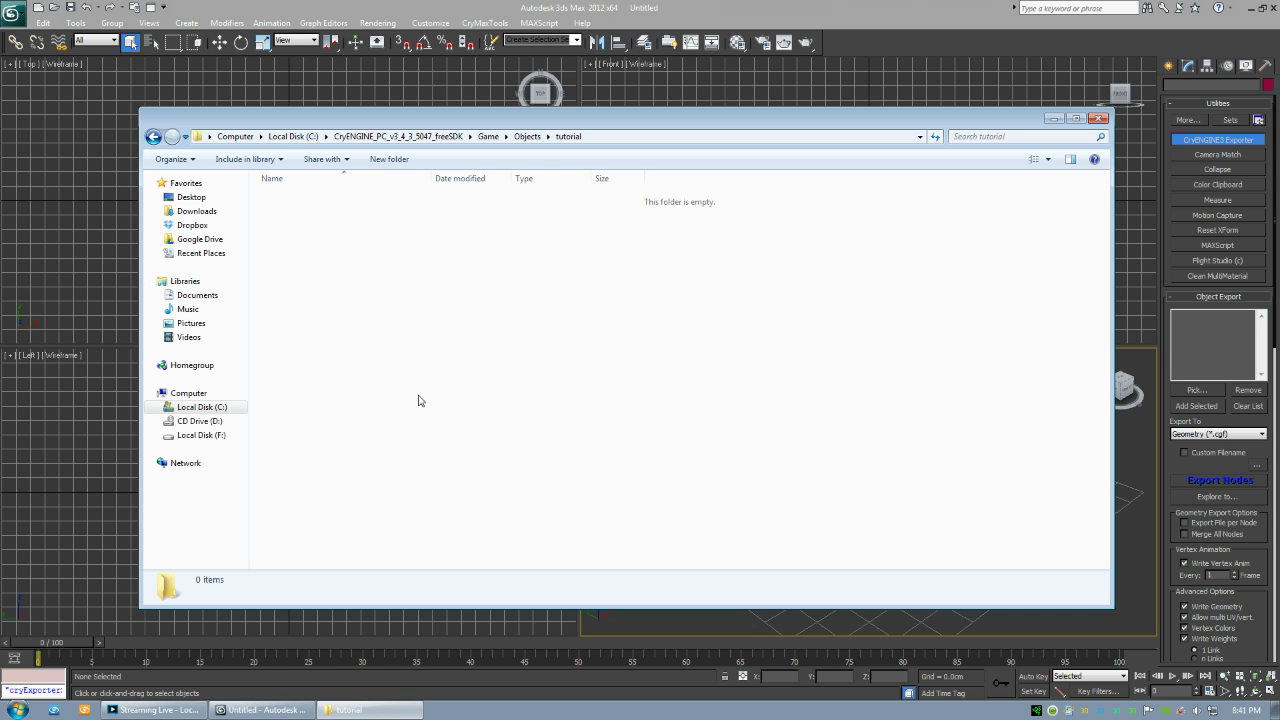
mouse_move(563, 124)
left_mouse_down()
mouse_move(626, 174)
mouse_move(555, 132)
mouse_move(555, 148)
left_mouse_up()
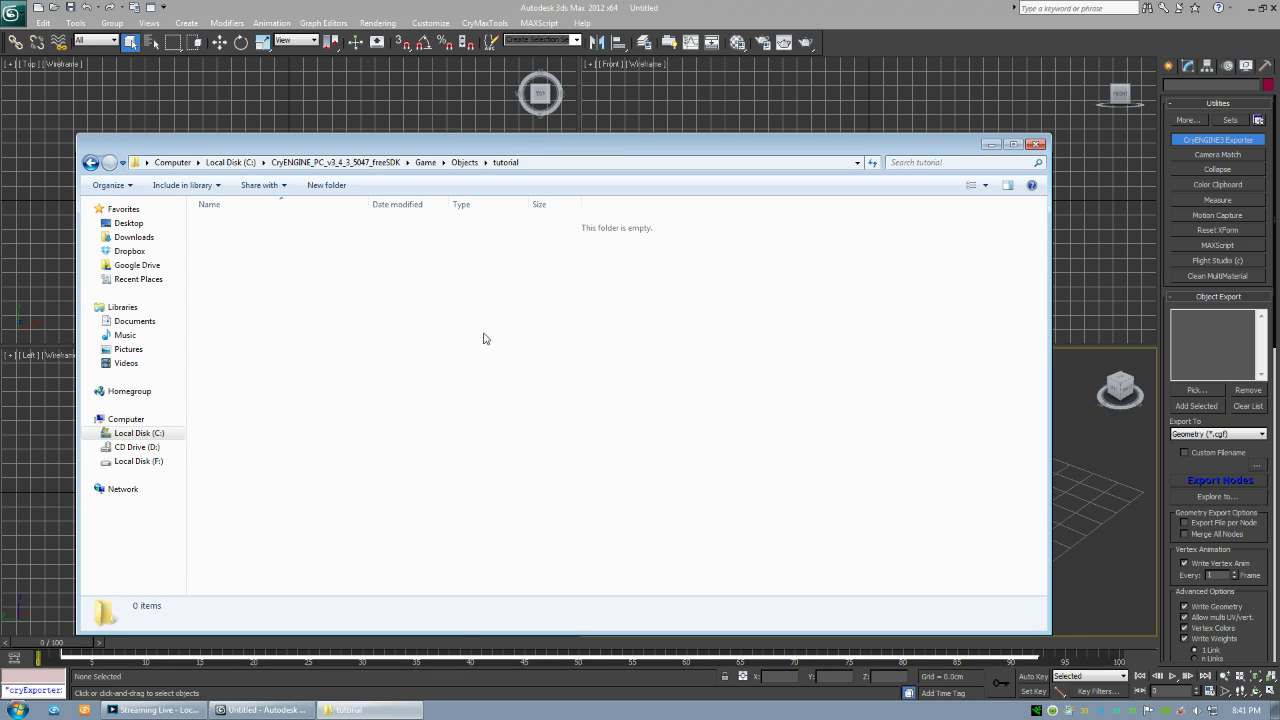
Switch to 3ds Max, turn on 3D snapping and start the Box primitive.
left_click(288, 7)
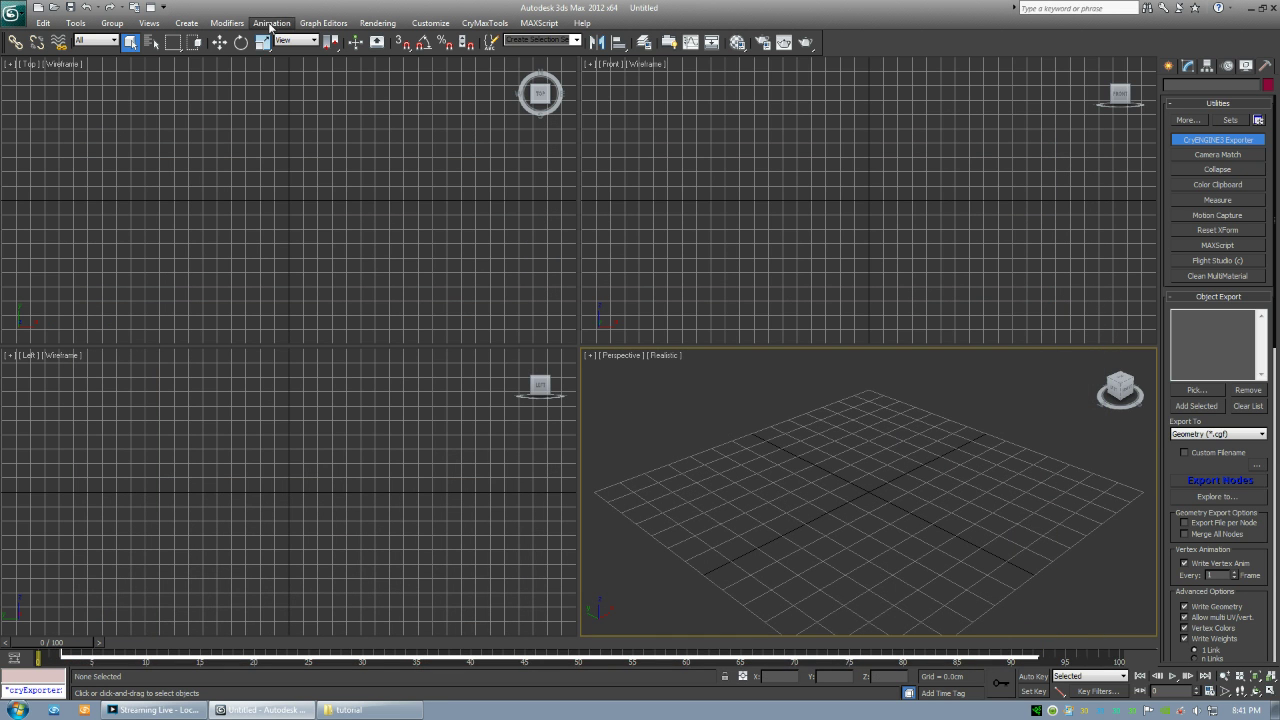
left_click(407, 44)
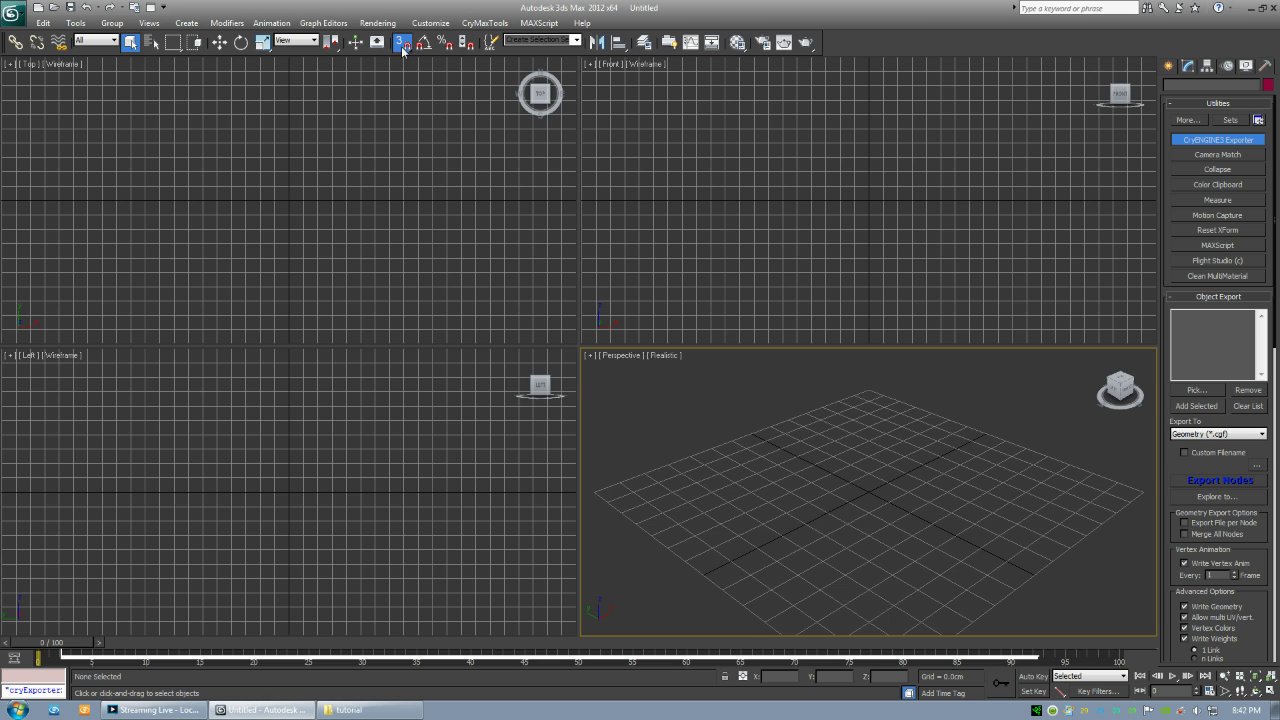
left_click(1168, 66)
left_click(1192, 151)
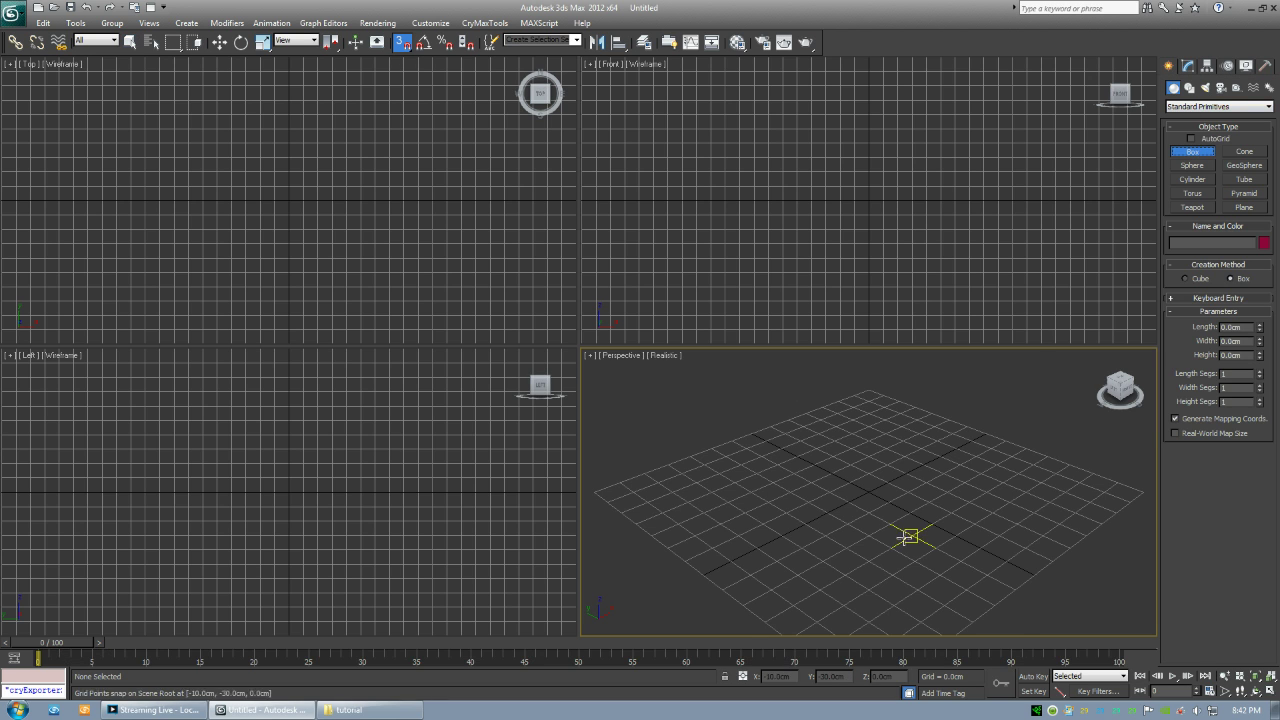
left_click_drag(866, 474, 872, 518)
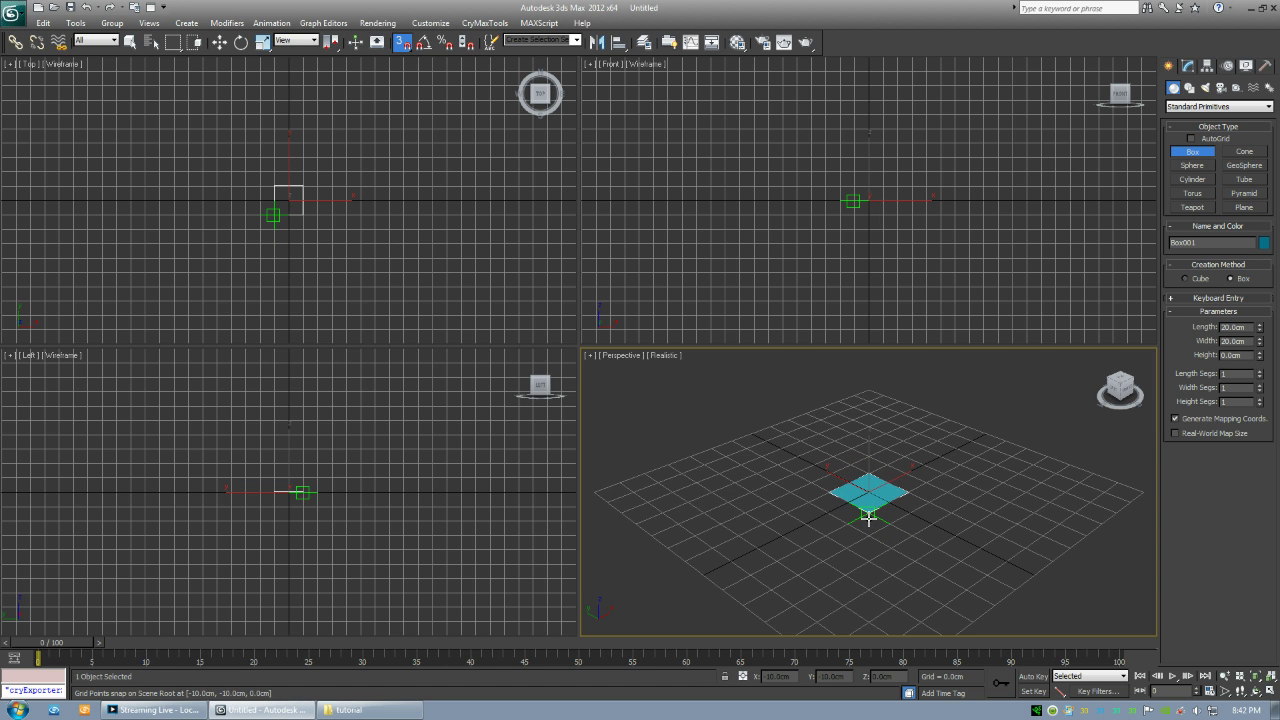
left_click(872, 483)
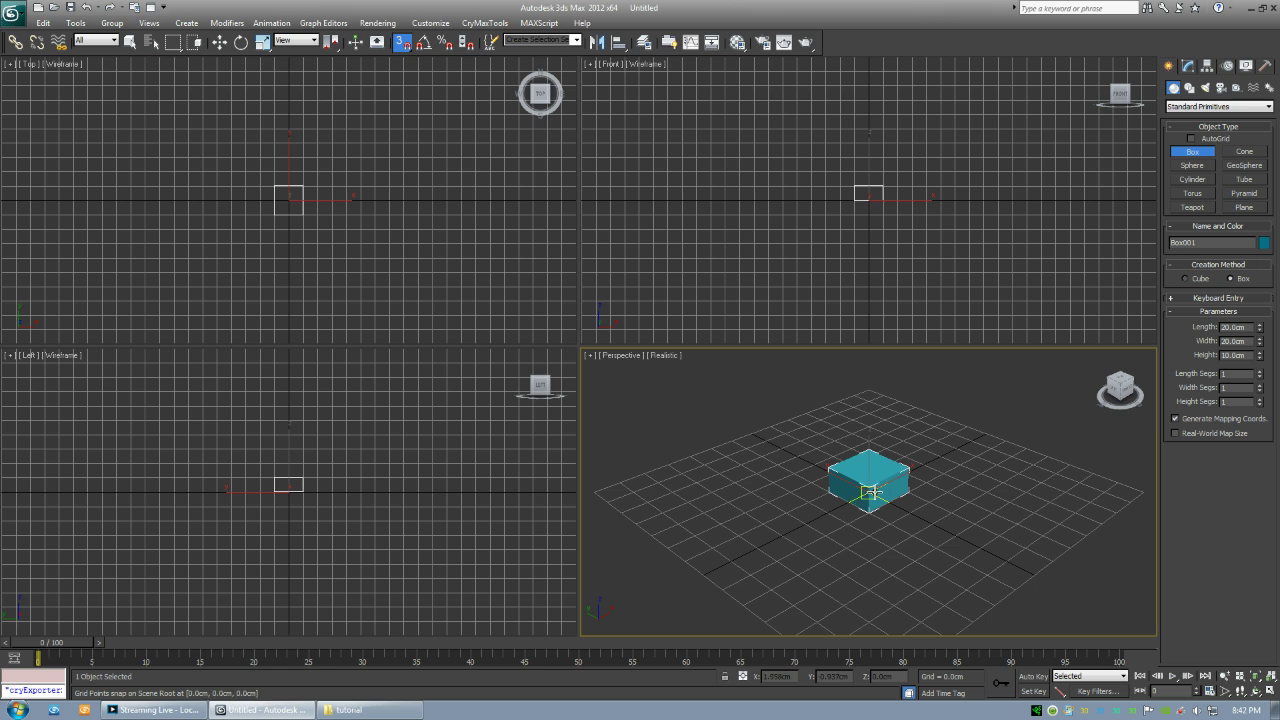
key("ctrl+z")
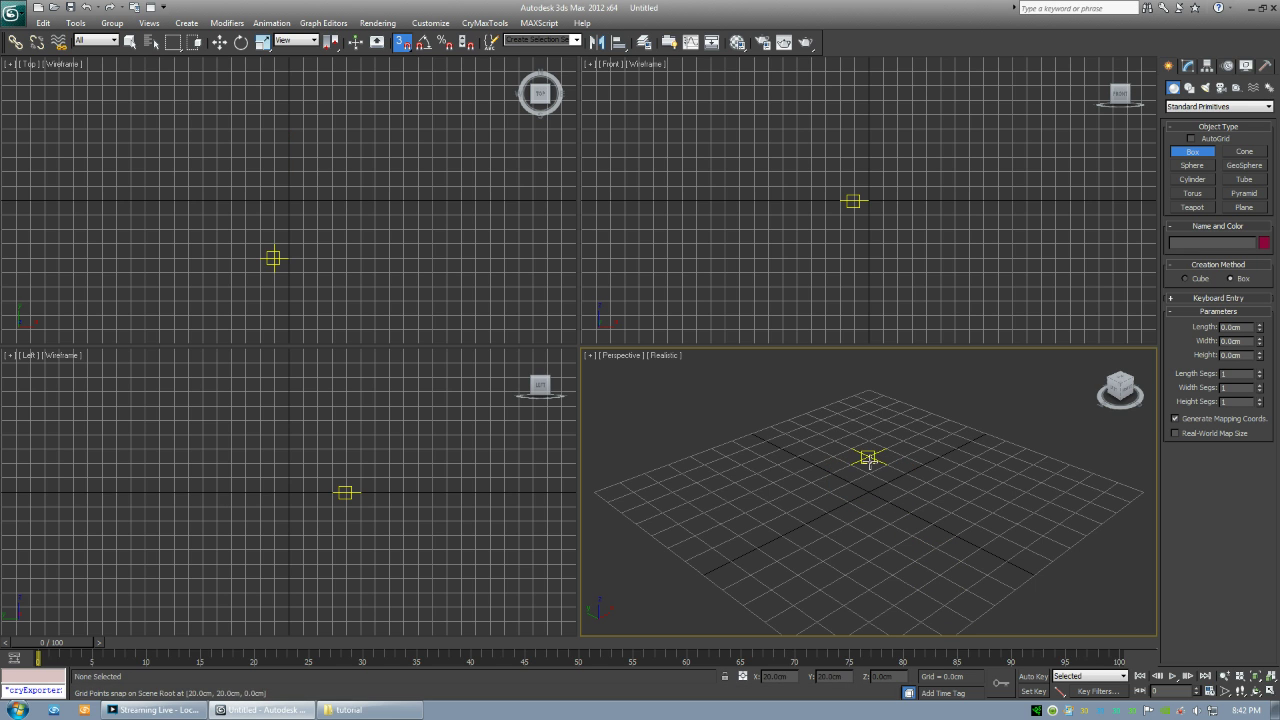
Draw a box 40 cm long, 40 cm wide and 10 cm high centred on the grid origin in the Perspective view.
left_click_drag(866, 460, 870, 532)
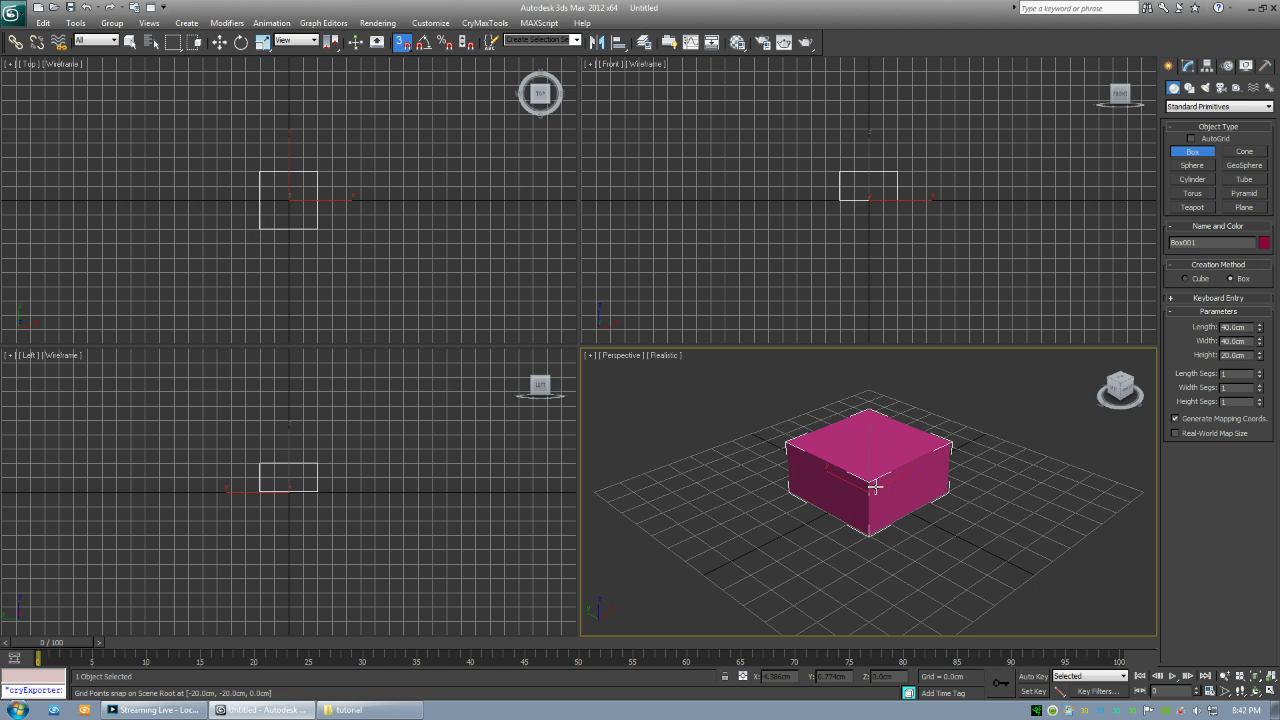
left_click(875, 500)
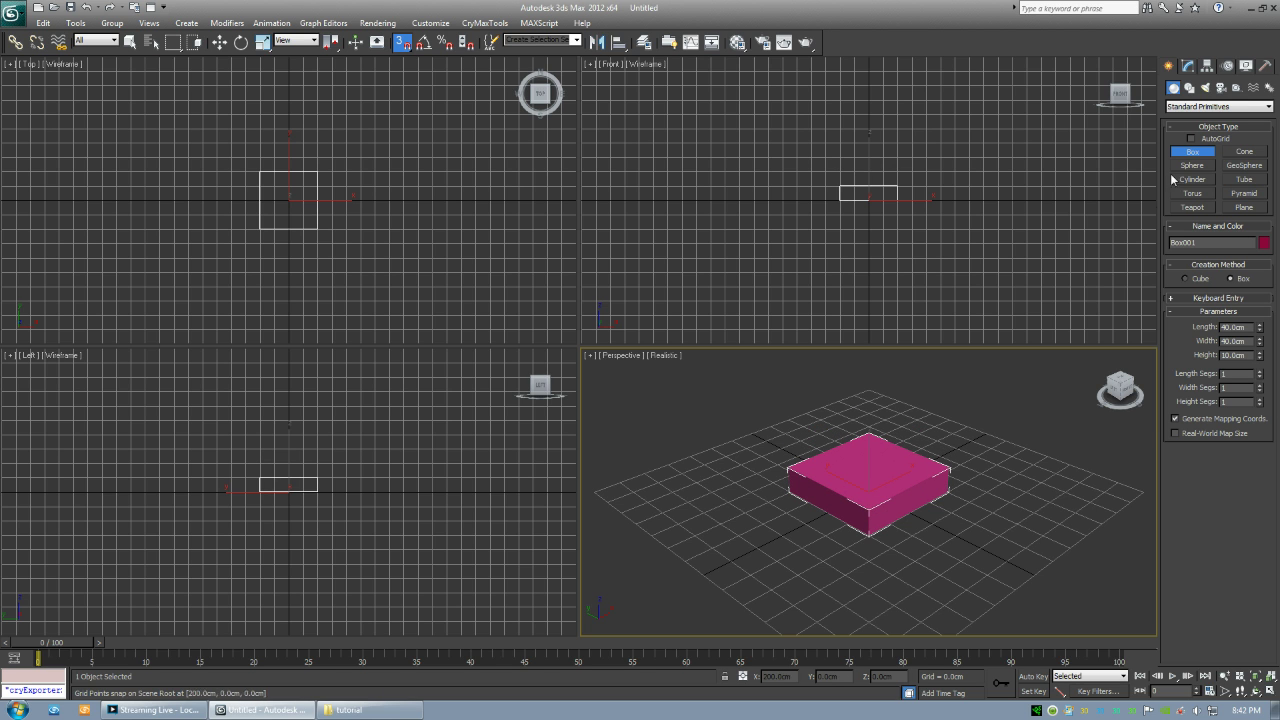
Draw a sphere above the box in the Front view and reduce its radius to about 19.7 cm.
left_click(1192, 165)
scroll(887, 236, "up", 5)
left_click_drag(859, 261, 917, 231)
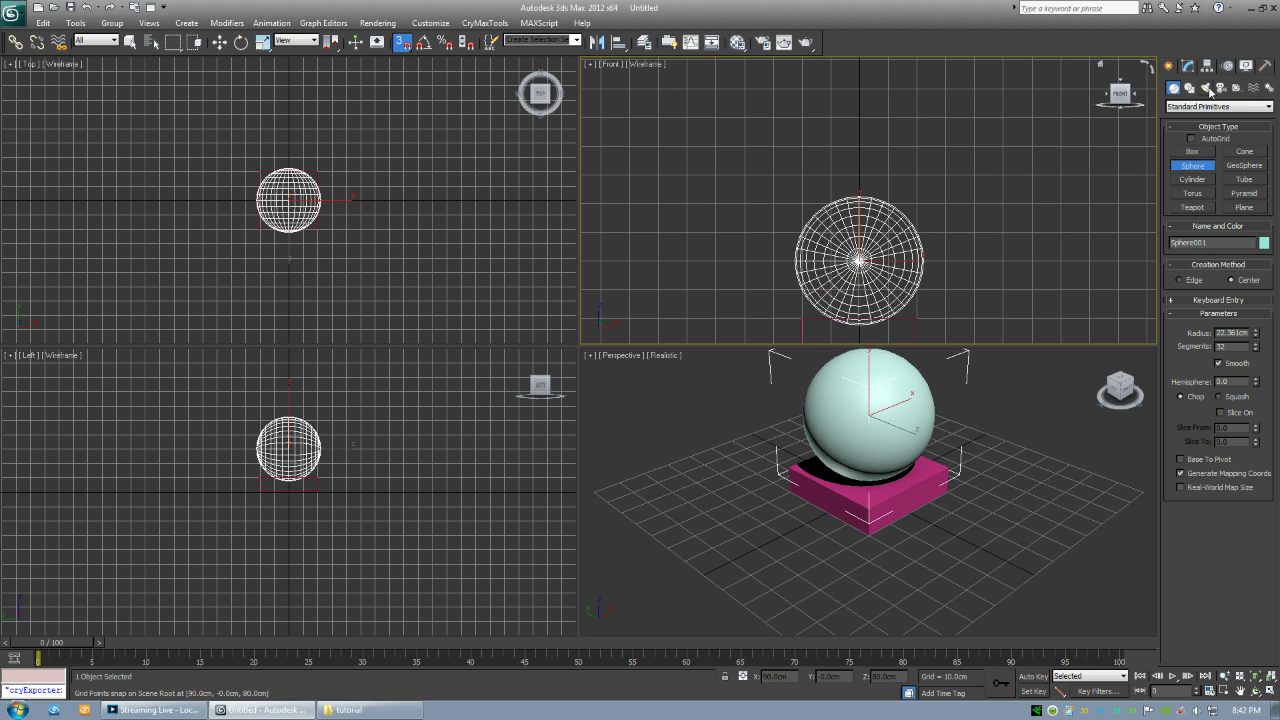
left_click(1189, 66)
left_click_drag(1253, 262, 1254, 272)
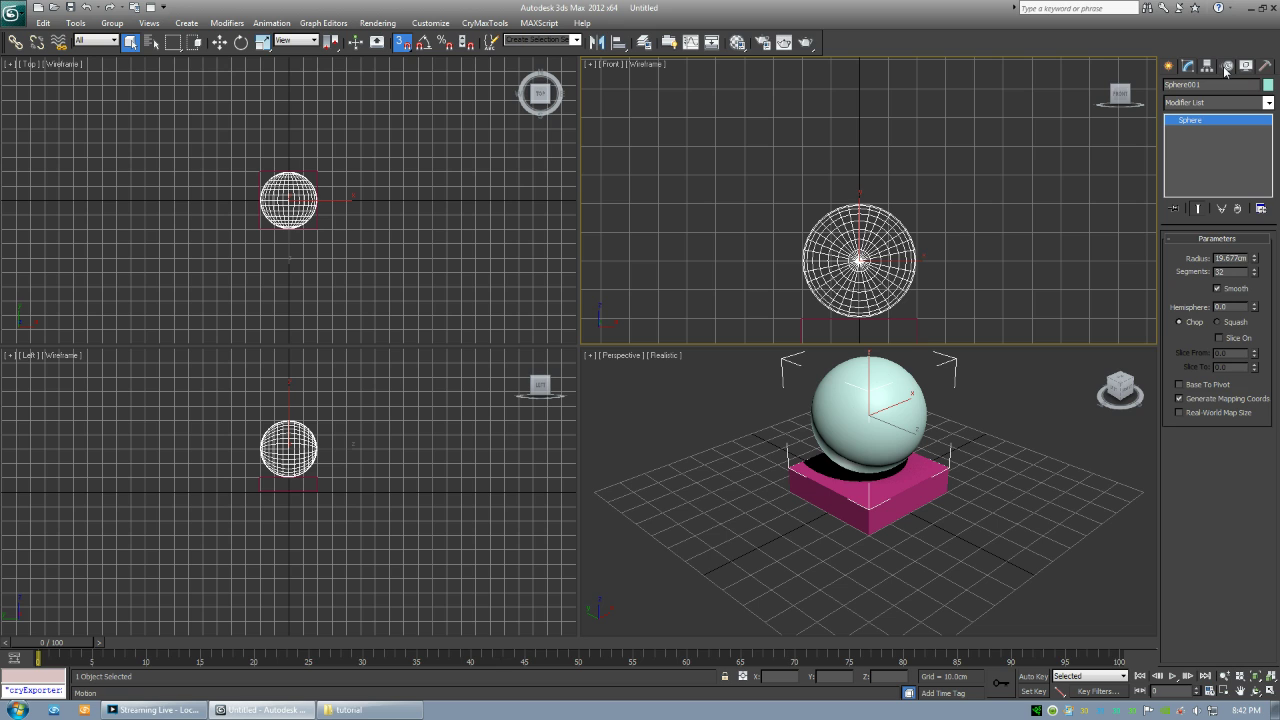
Create a Dummy helper centred on the grid origin in the Front view, at the base of the box.
left_click(1169, 66)
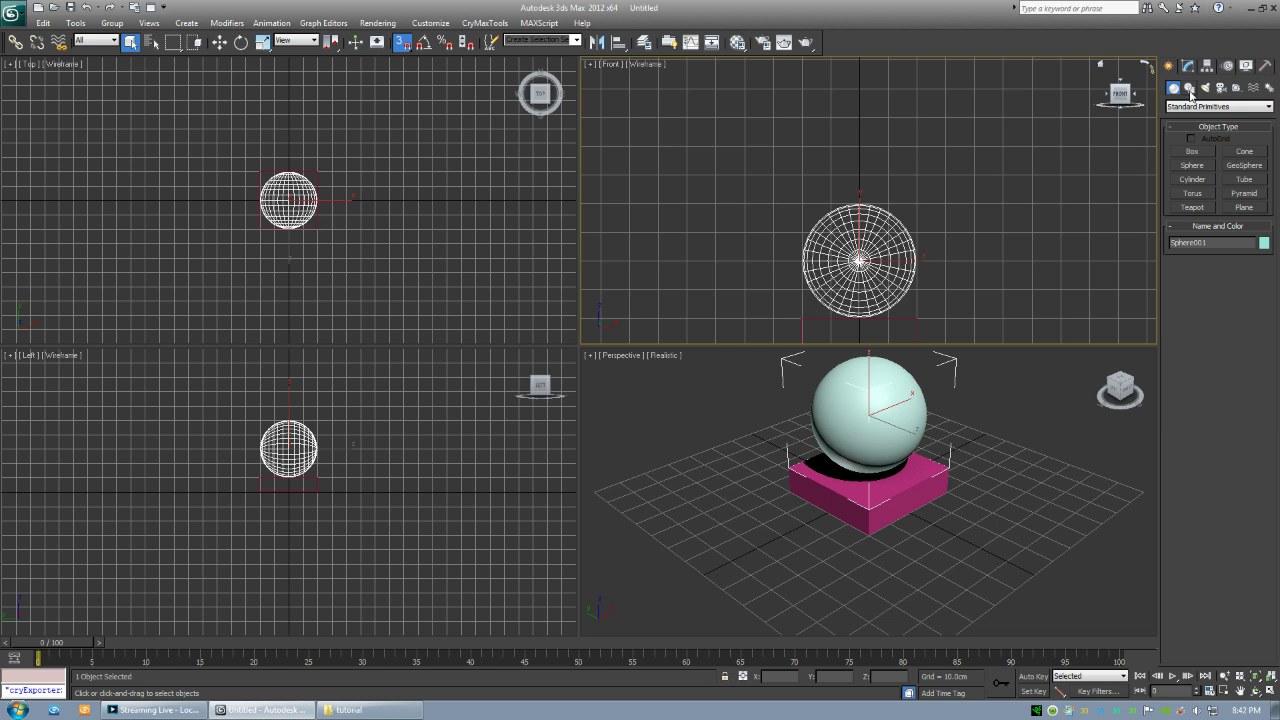
left_click(1236, 90)
middle_click_drag(876, 345, 881, 214)
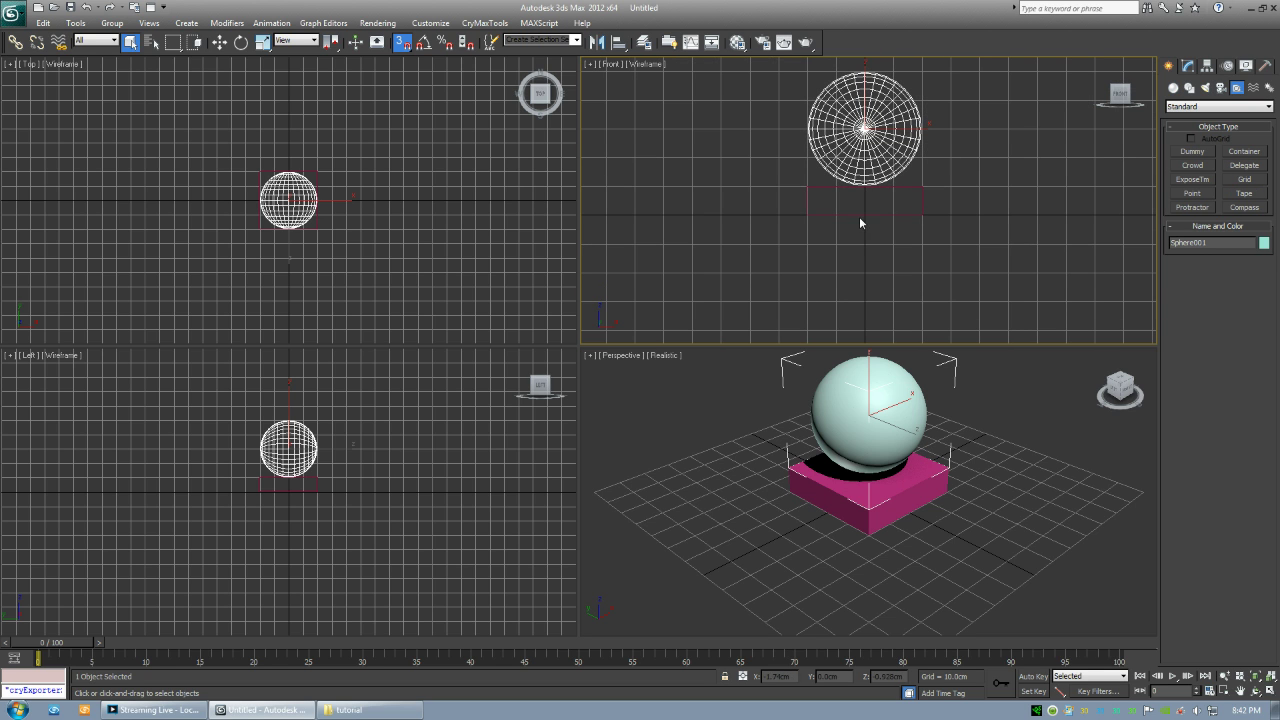
left_click(866, 215)
left_click(864, 213)
left_click_drag(864, 213, 889, 246)
left_click(1192, 151)
left_click_drag(864, 215, 863, 187)
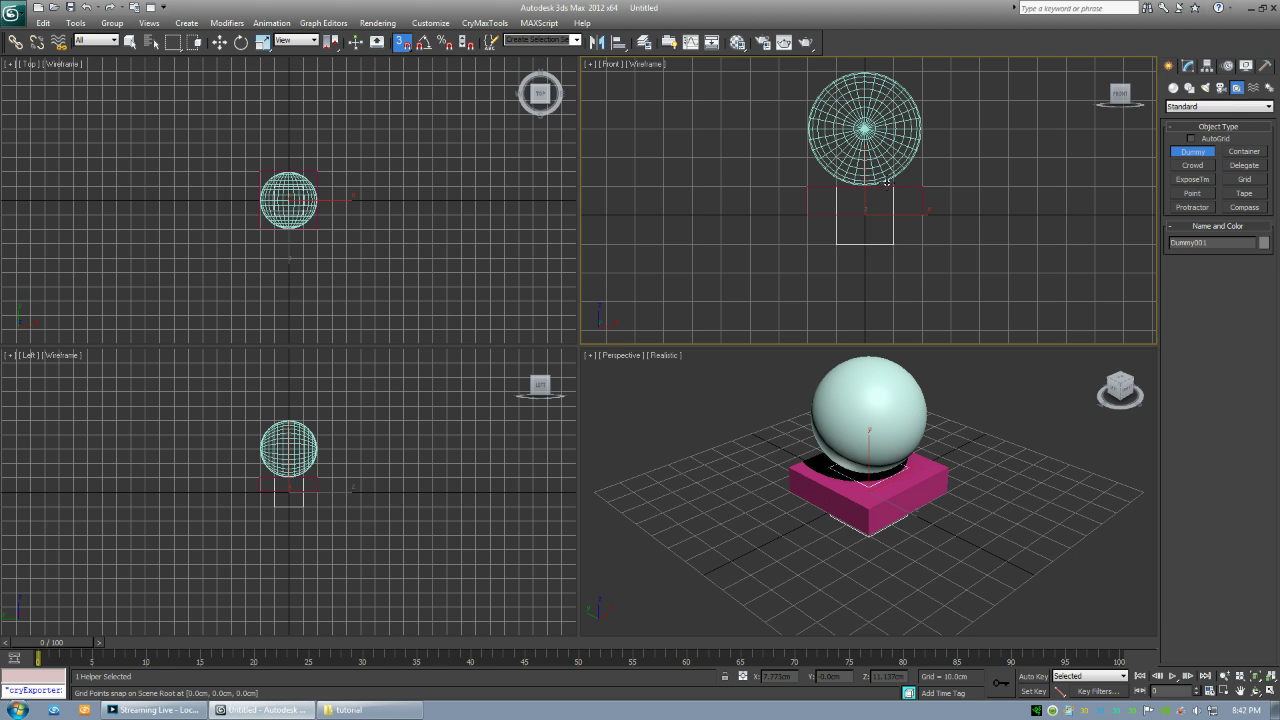
Use the Move tool's coordinate values to keep the dummy at 0.0 cm on X, Y and Z.
left_click(221, 43)
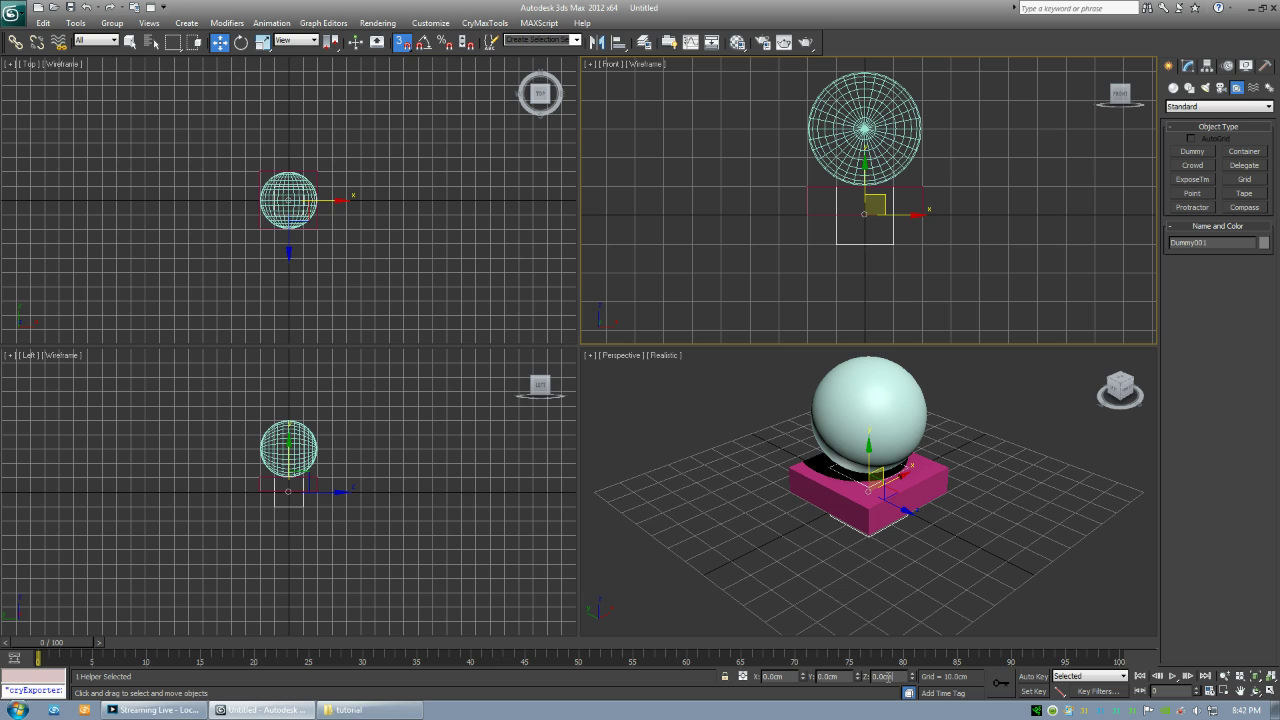
left_click(791, 676)
left_click_drag(908, 676, 910, 679)
right_click(912, 677)
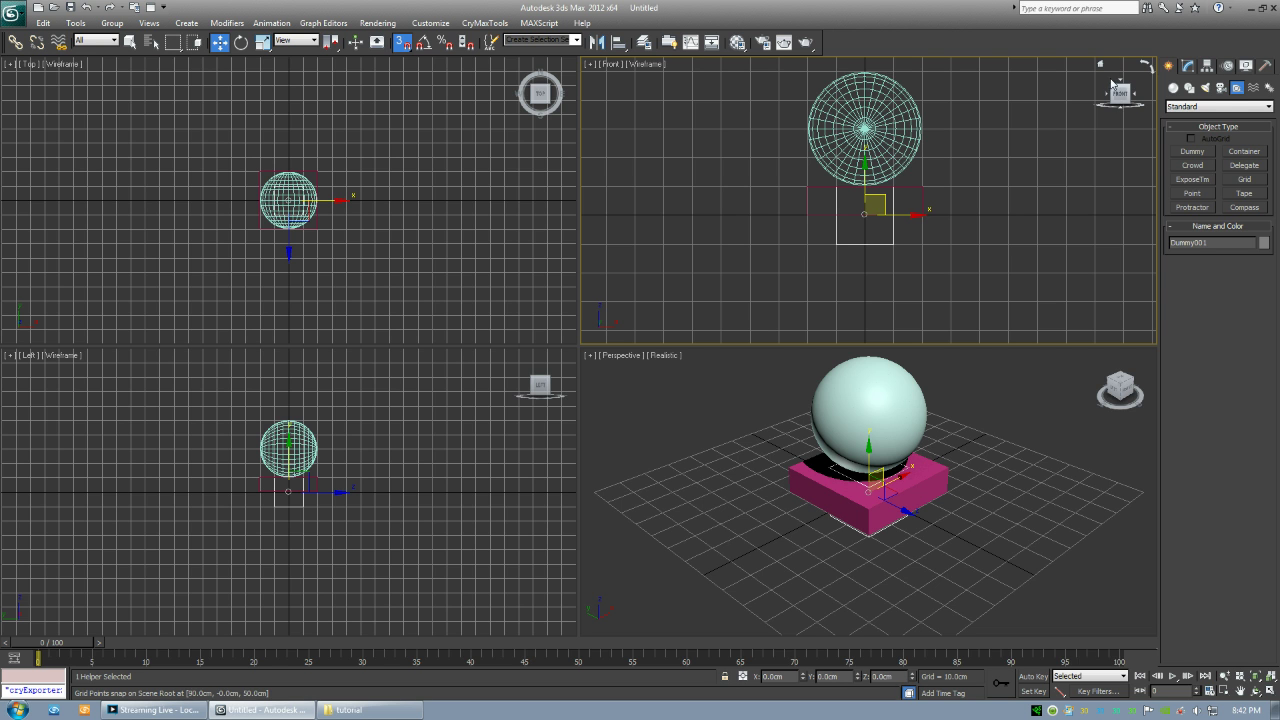
Select the sphere and finally the base box with the Select Object tool in the Perspective view.
mouse_move(898, 535)
middle_mouse_down("alt")
mouse_move(870, 502)
mouse_move(969, 449)
mouse_move(877, 530)
mouse_move(951, 449)
mouse_move(857, 486)
mouse_move(971, 540)
mouse_move(897, 486)
mouse_move(890, 520)
middle_mouse_up("alt")
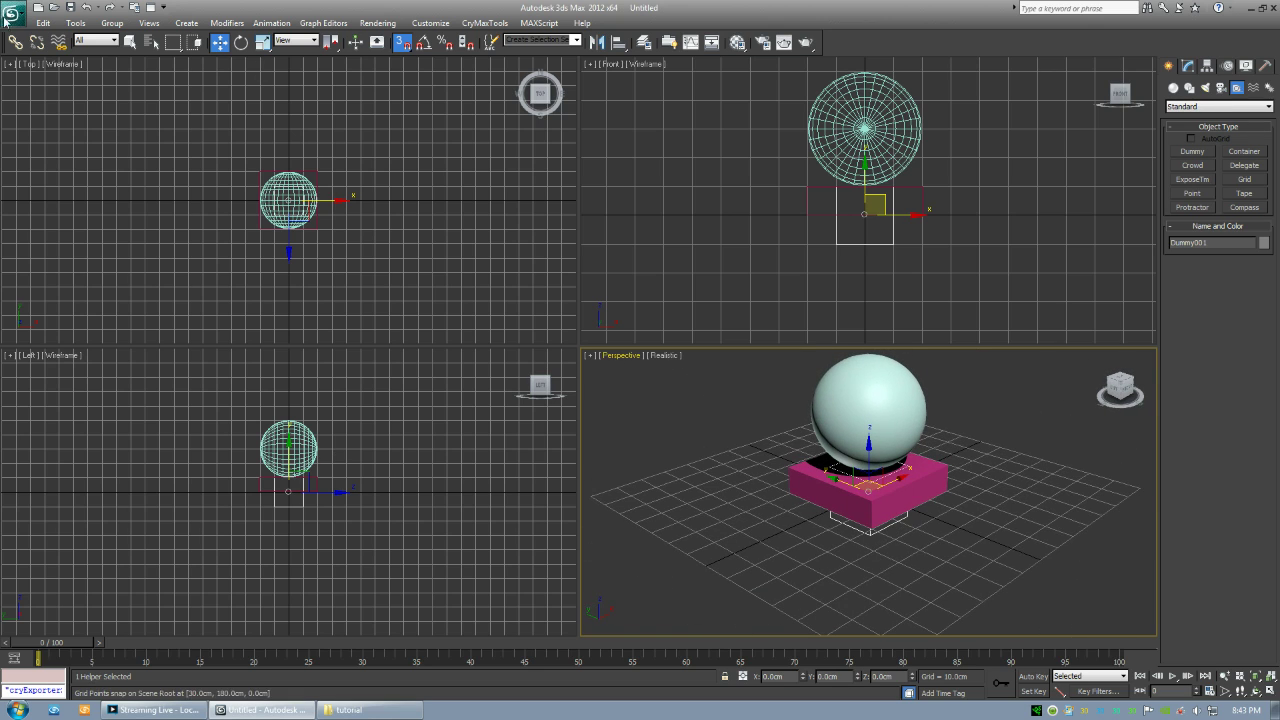
left_click(130, 42)
left_click(1010, 505)
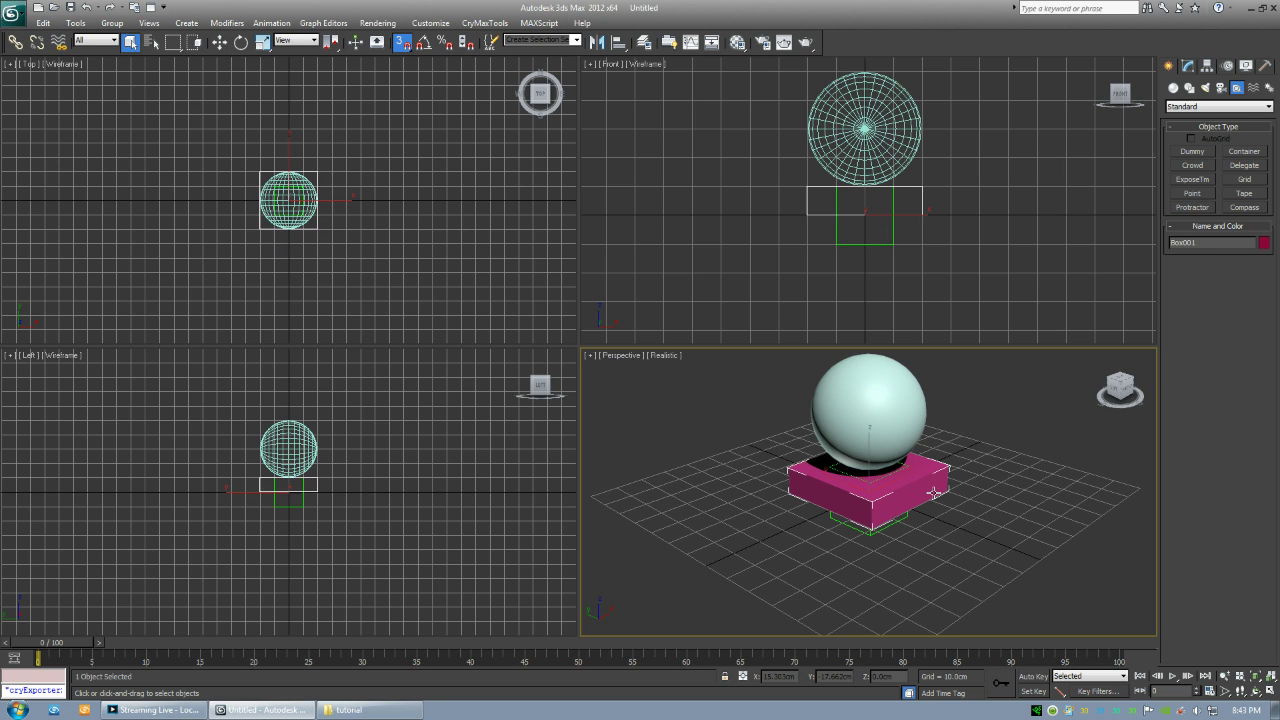
left_click(880, 402)
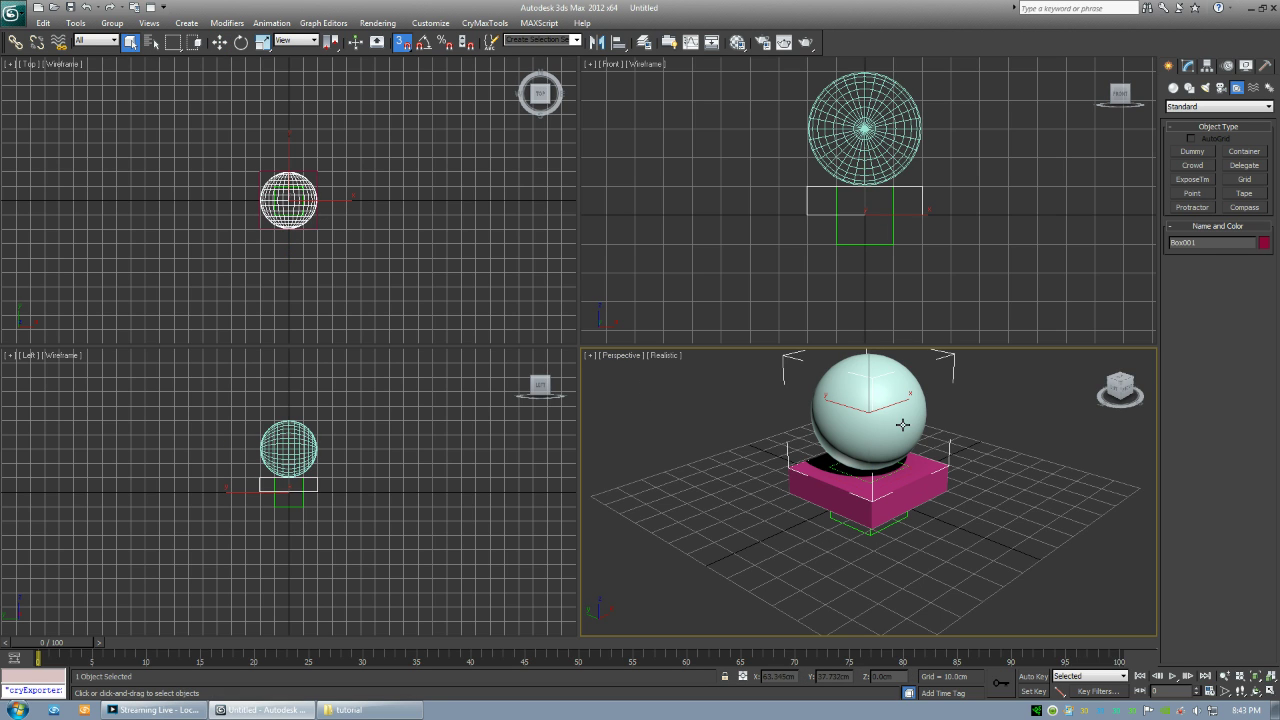
left_click(903, 508)
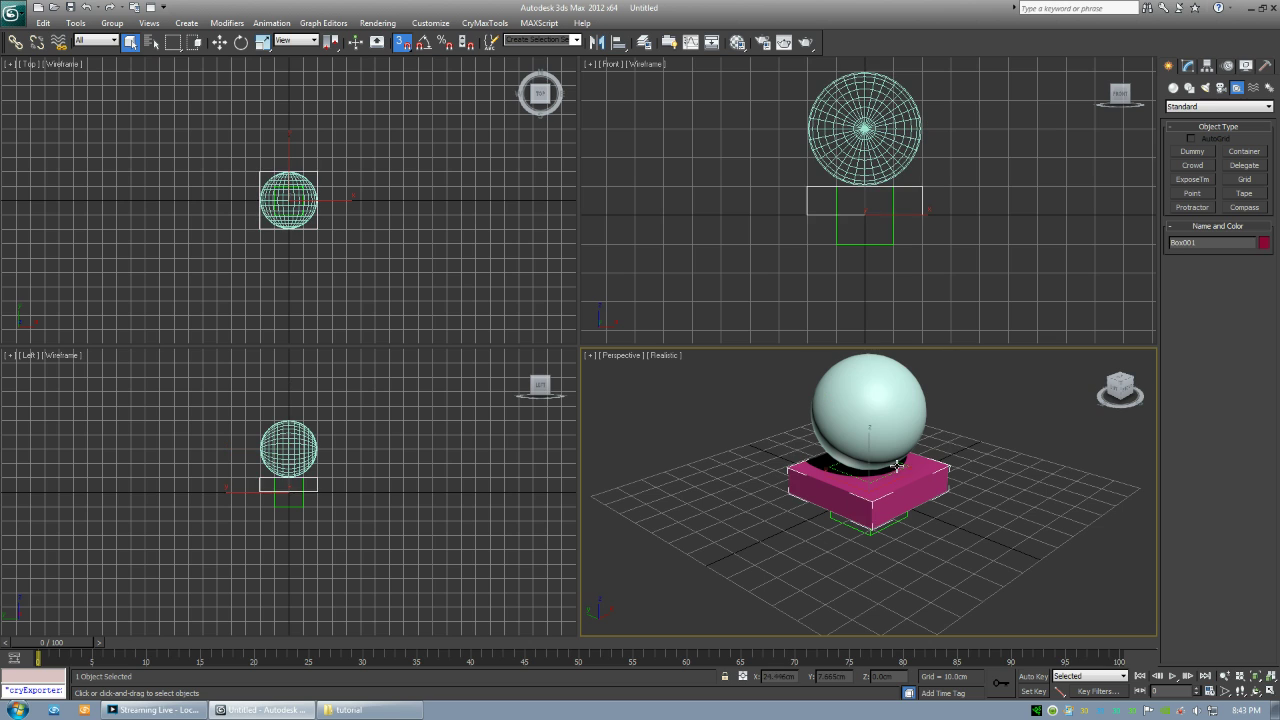
Select the base box and expand its motion controller assignments to show the Position and Rotation tracks.
left_click(1006, 500)
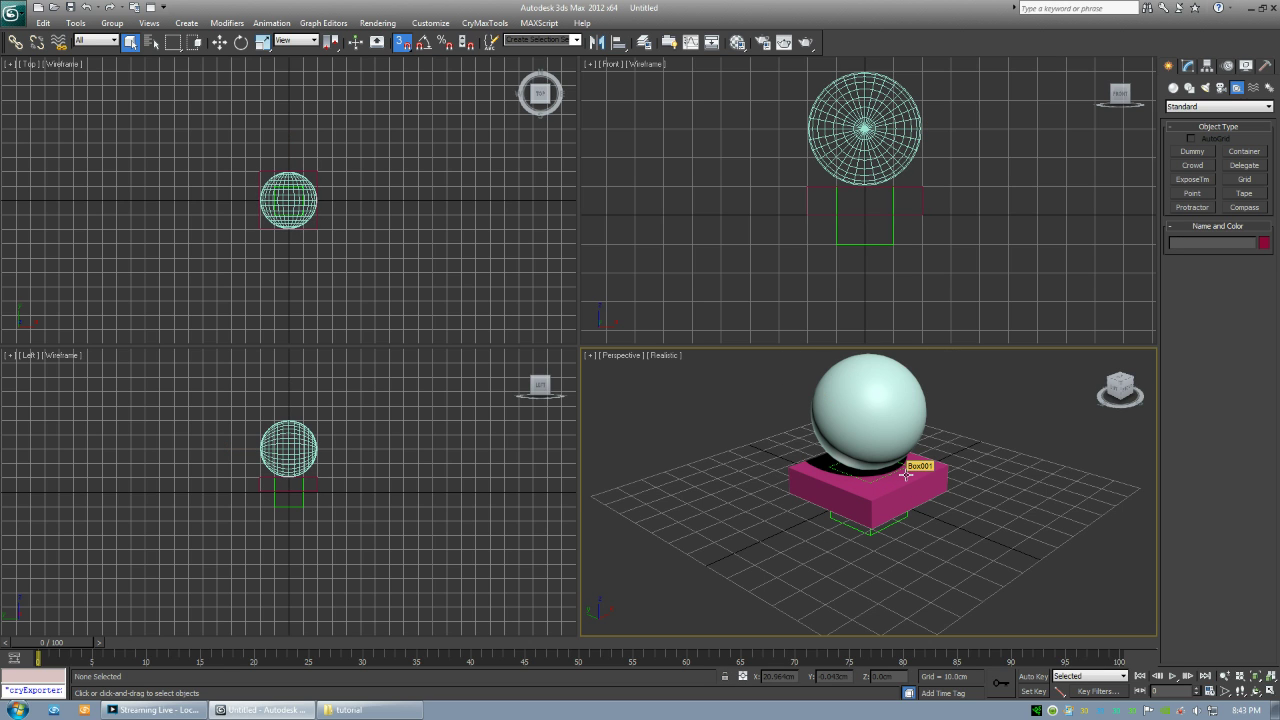
left_click(935, 488)
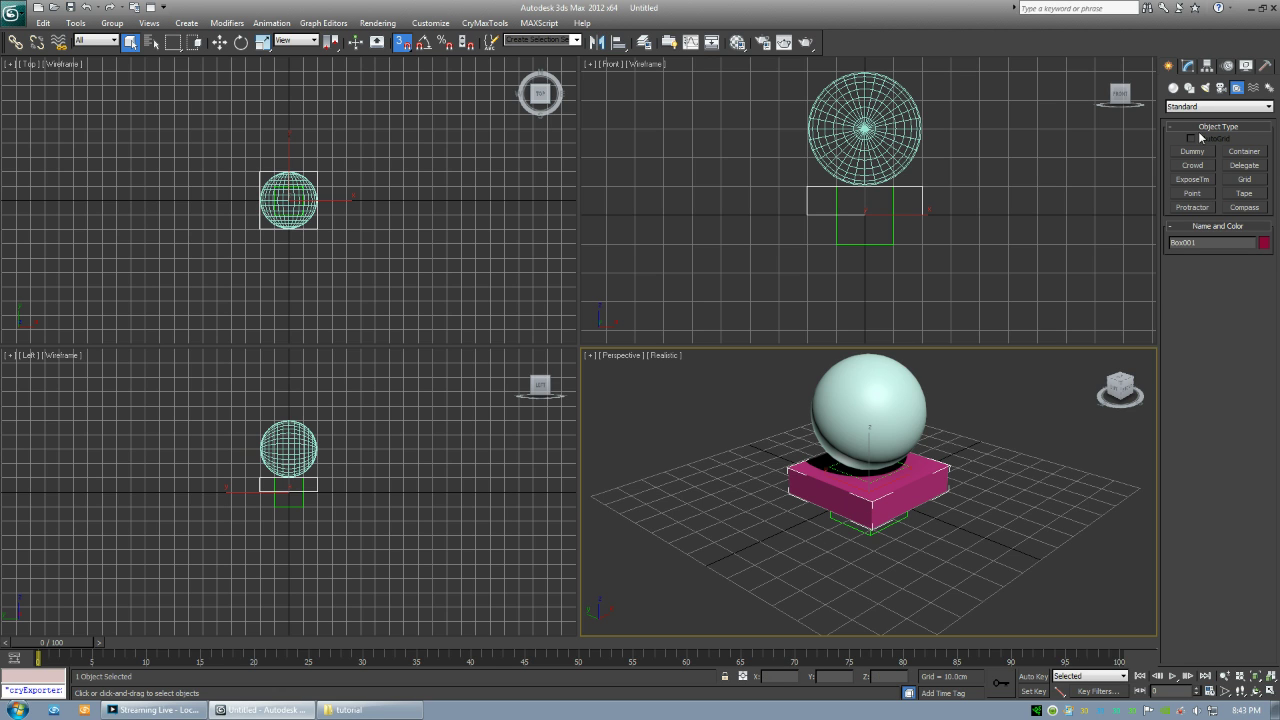
left_click(1226, 66)
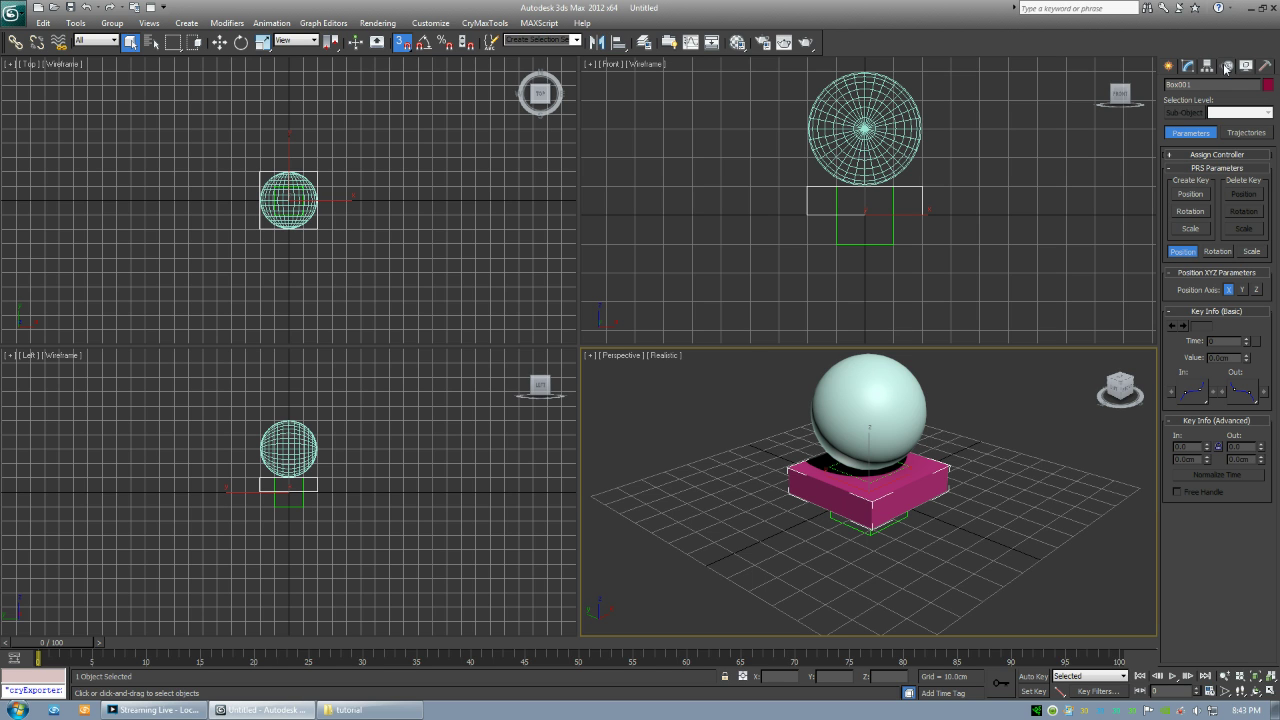
left_click(1193, 157)
left_click(1225, 195)
left_click(1219, 206, "ctrl")
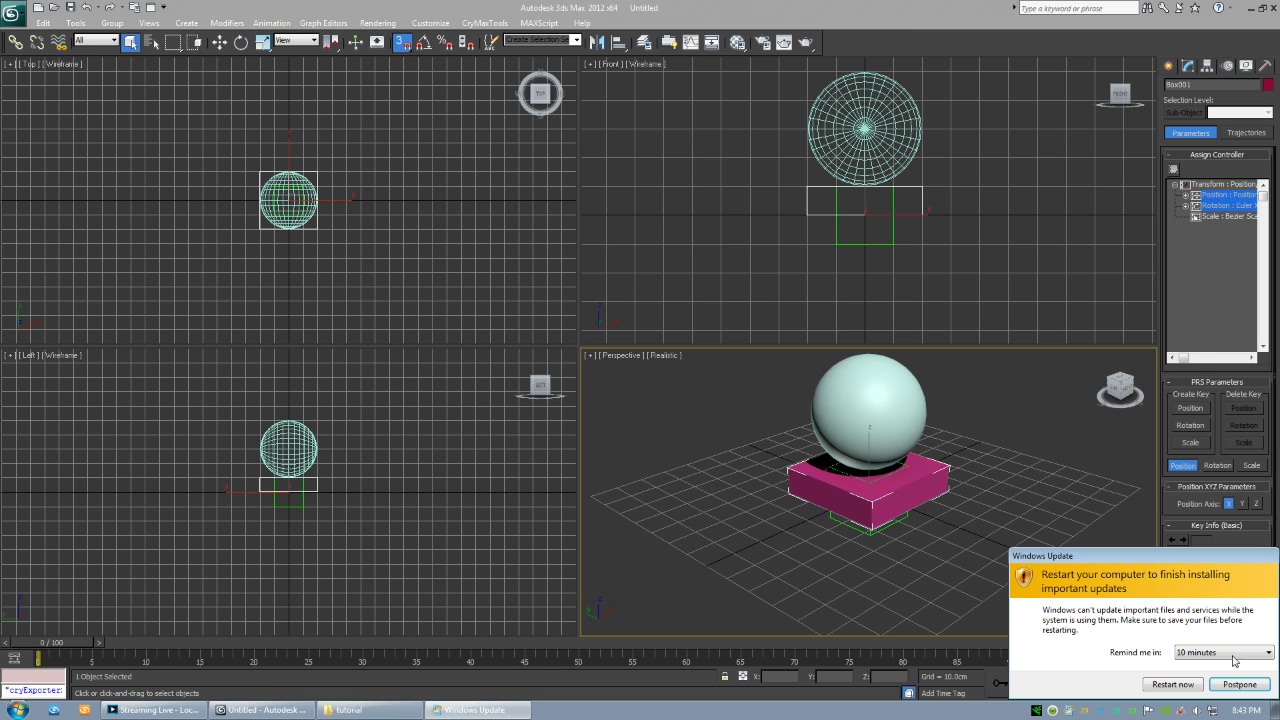
Choose a reminder interval in the Windows Update notice and postpone the restart.
left_click(1234, 660)
left_click(1210, 688)
left_click(1236, 684)
Assign the TCB Position controller to the base box's Position track.
left_click(1220, 195)
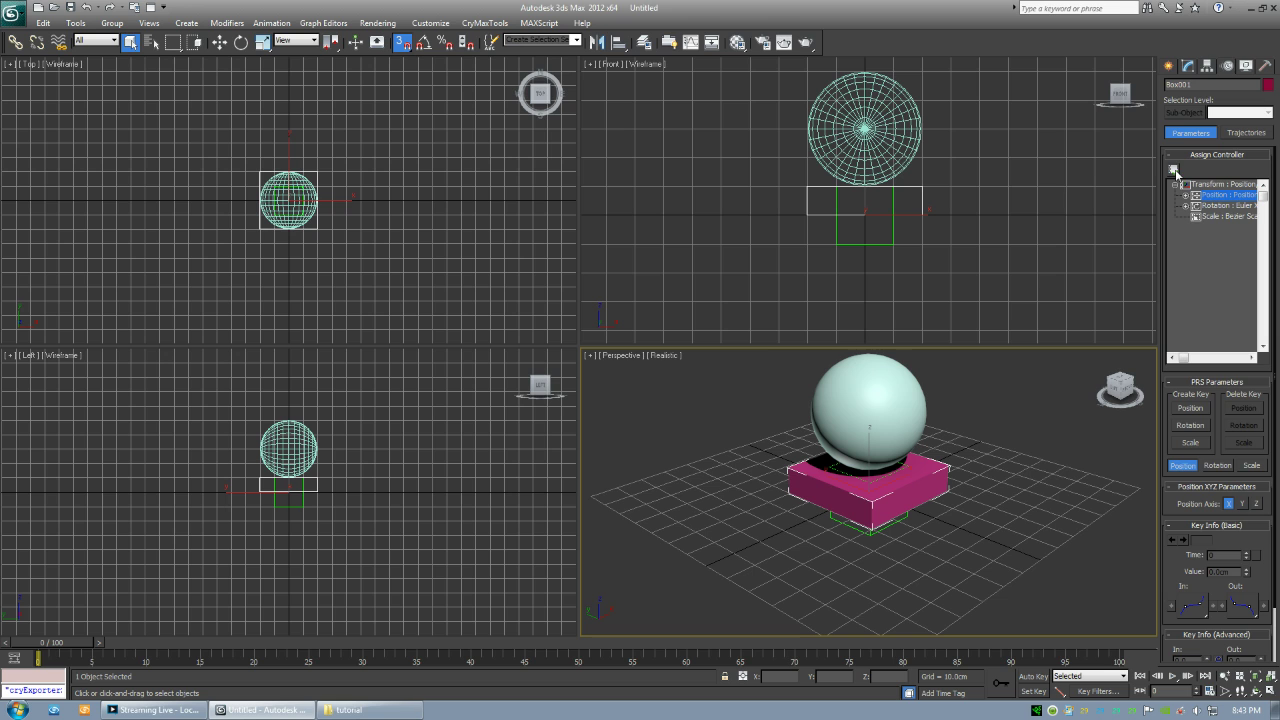
left_click(1174, 170)
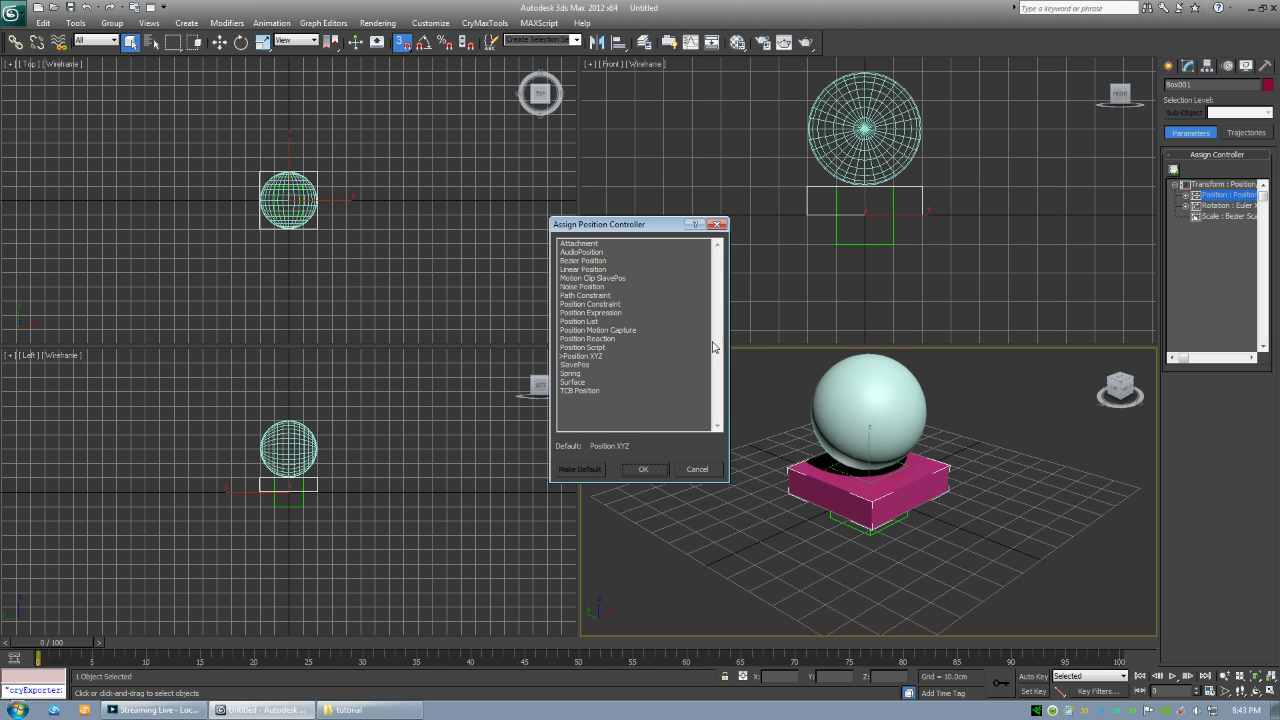
left_click(575, 391)
double_click(575, 391)
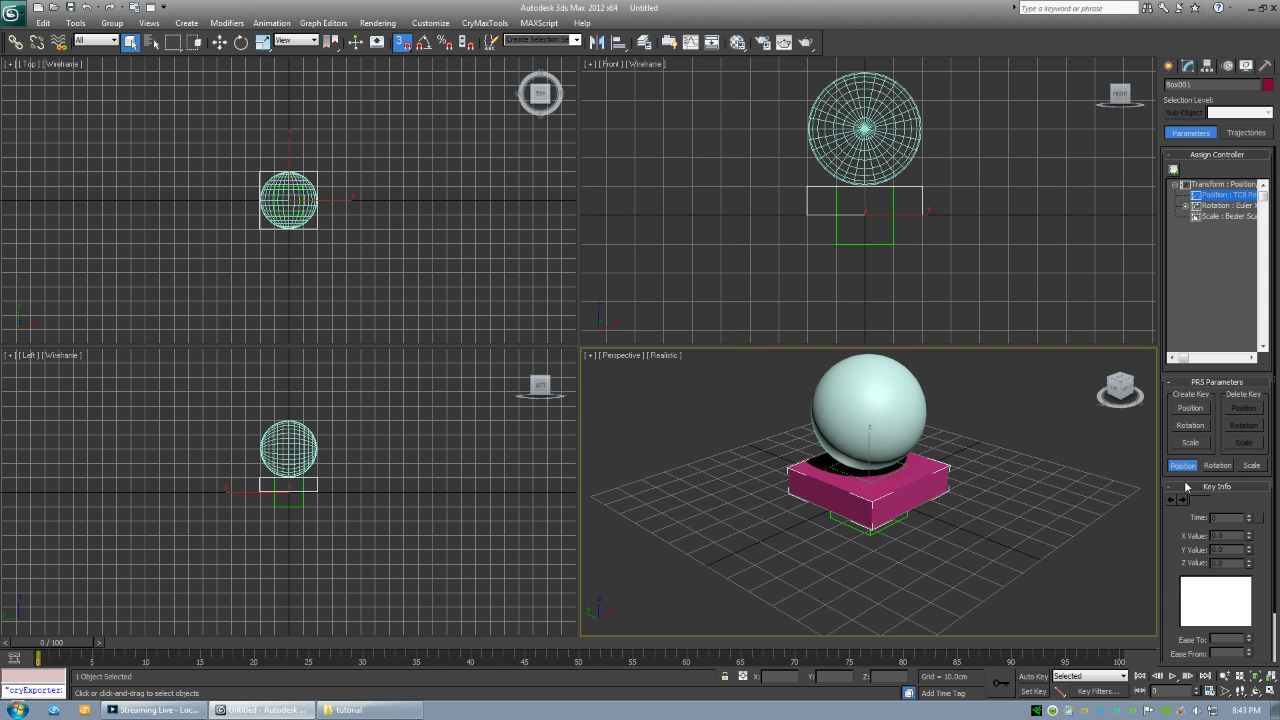
Assign the TCB Rotation controller to the base box's Rotation track.
left_click(1222, 206)
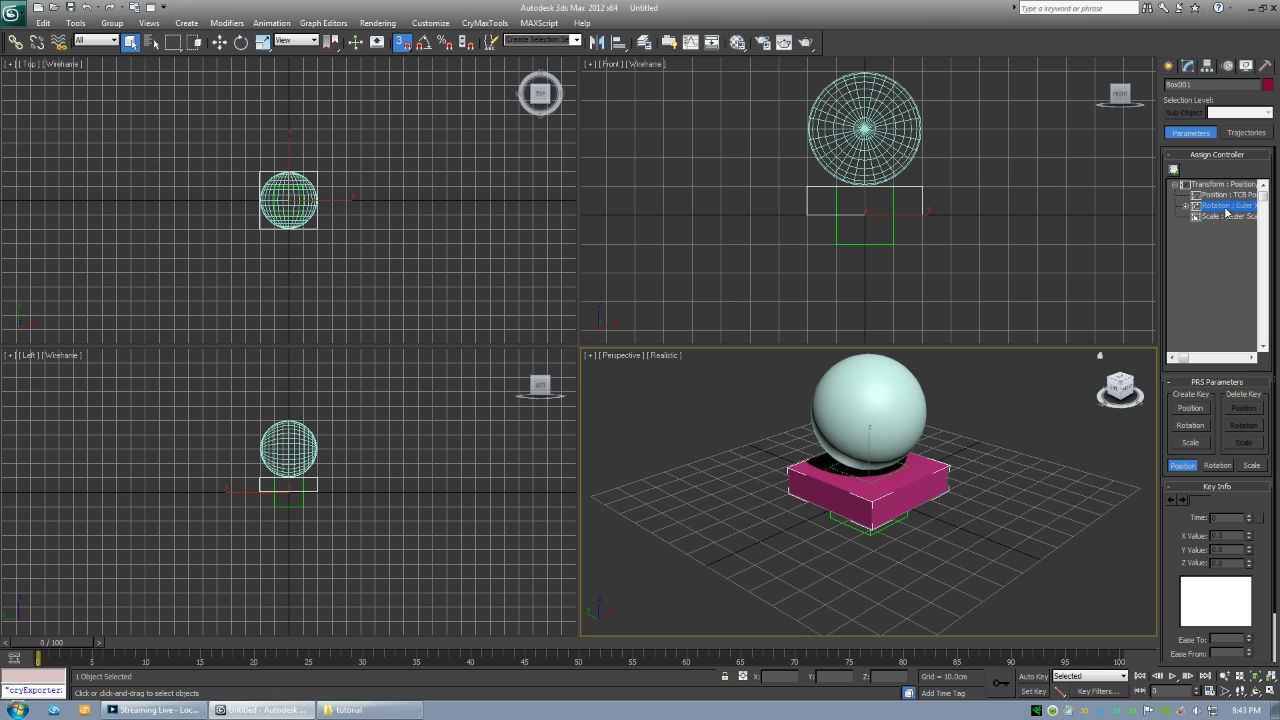
left_click(1174, 171)
left_click(581, 356)
double_click(581, 356)
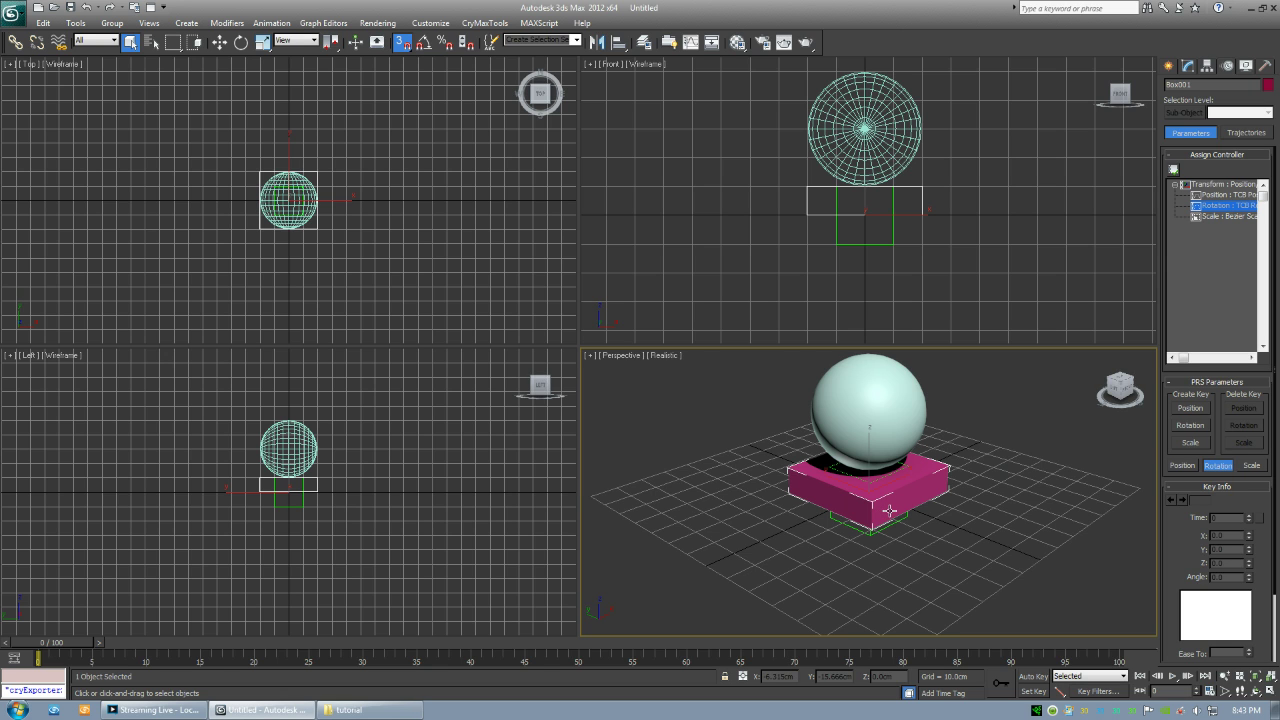
Select the sphere and assign the TCB Position controller to its Position track.
mouse_move(72, 645)
left_mouse_down()
mouse_move(622, 645)
mouse_move(72, 645)
left_mouse_up()
left_click(1050, 417)
left_click(869, 405)
left_click(1227, 195)
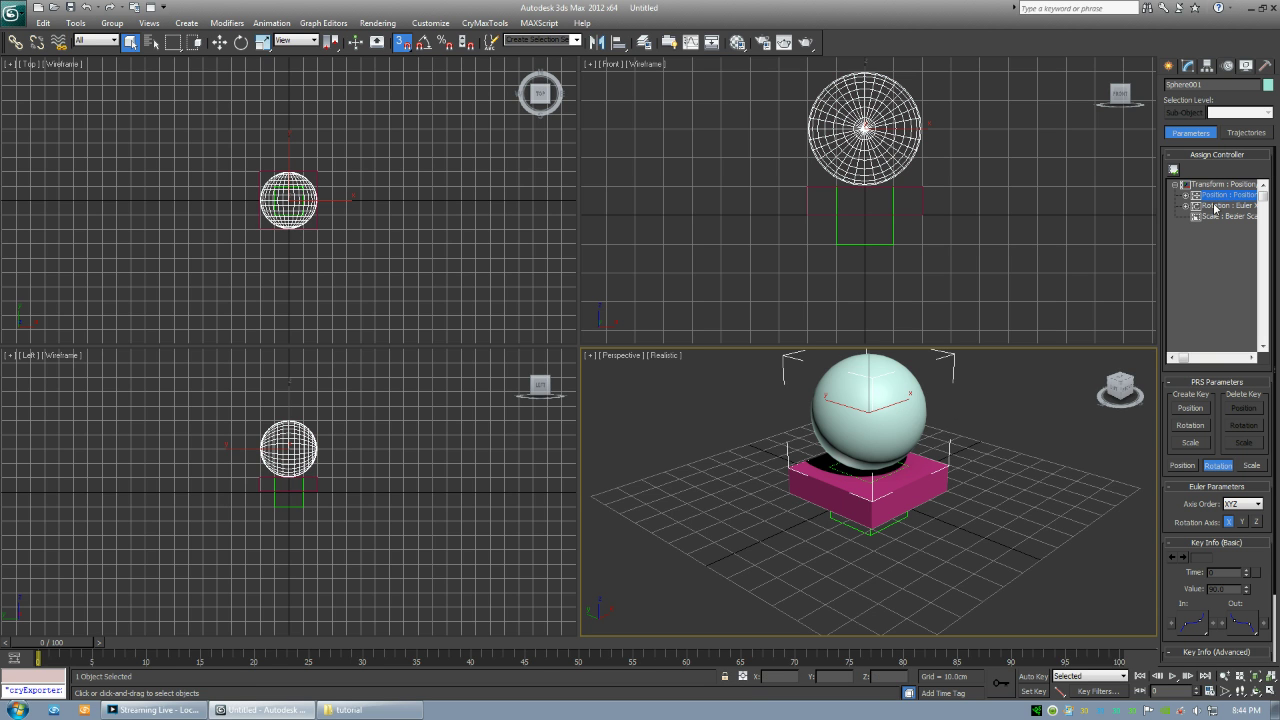
left_click(1174, 170)
double_click(590, 391)
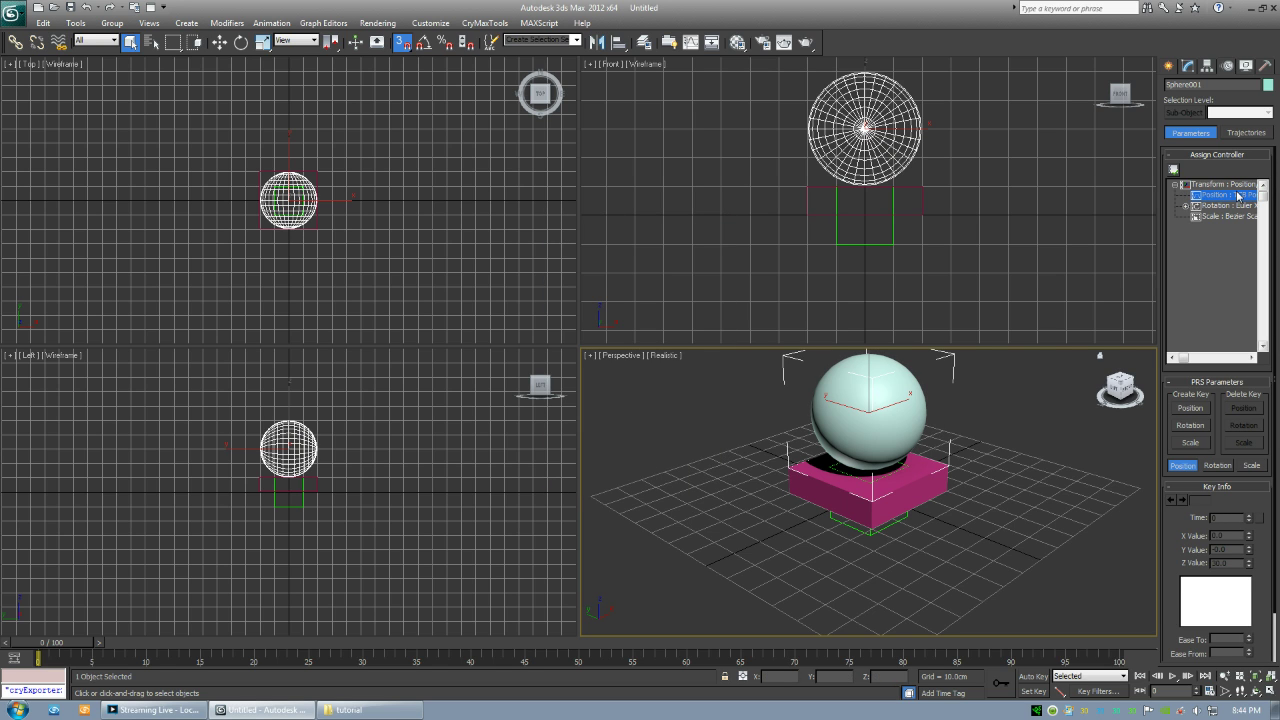
left_click(1174, 170)
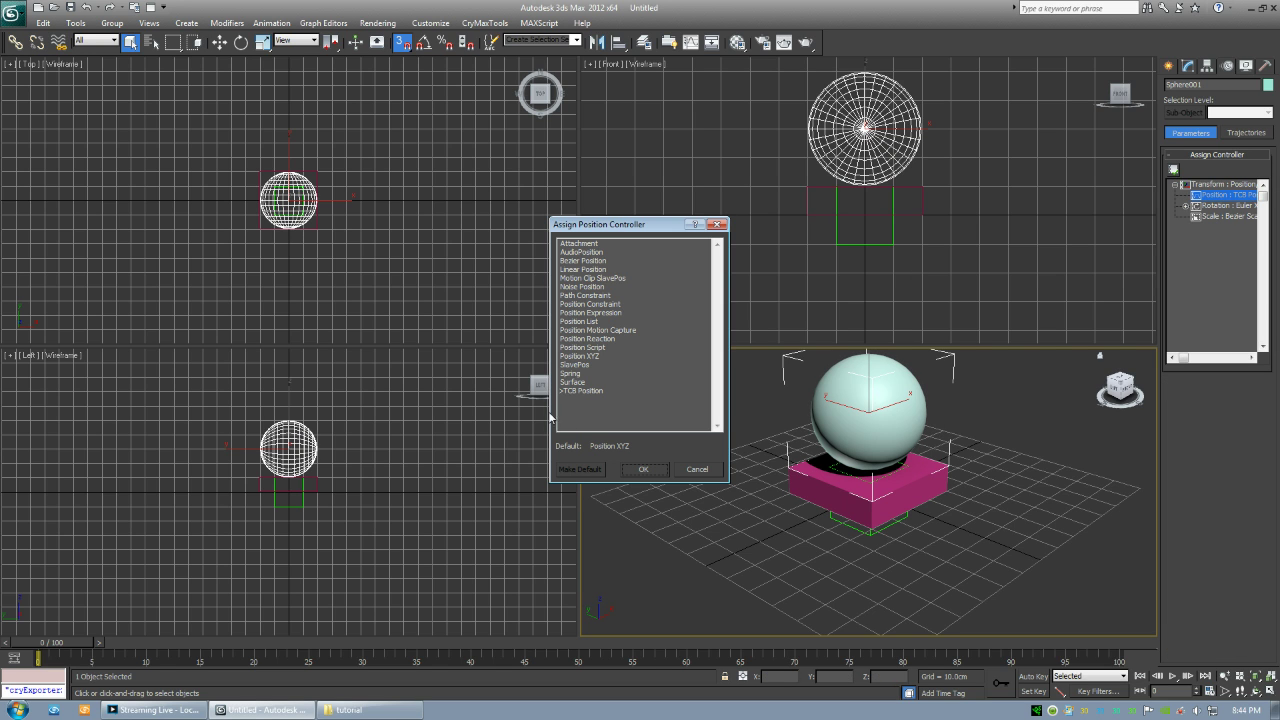
left_click(655, 471)
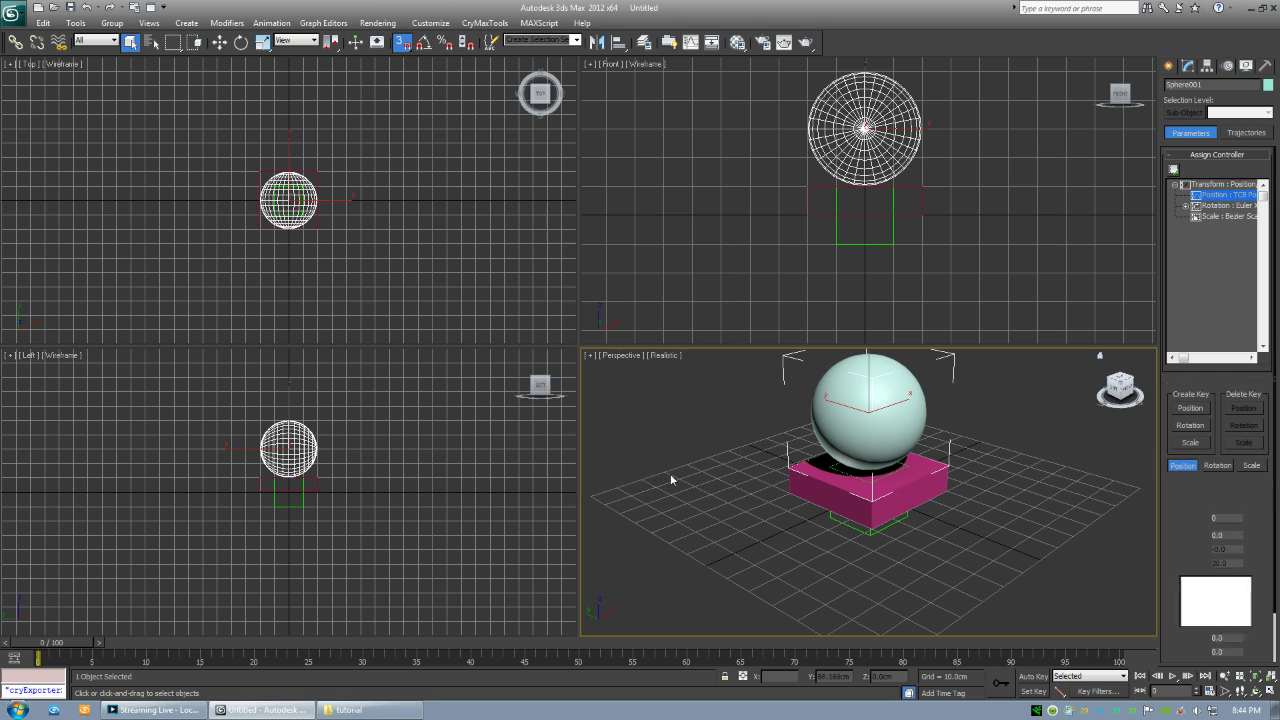
Assign the TCB Rotation controller to the sphere's Rotation track.
left_click(1218, 206)
left_click(1174, 170)
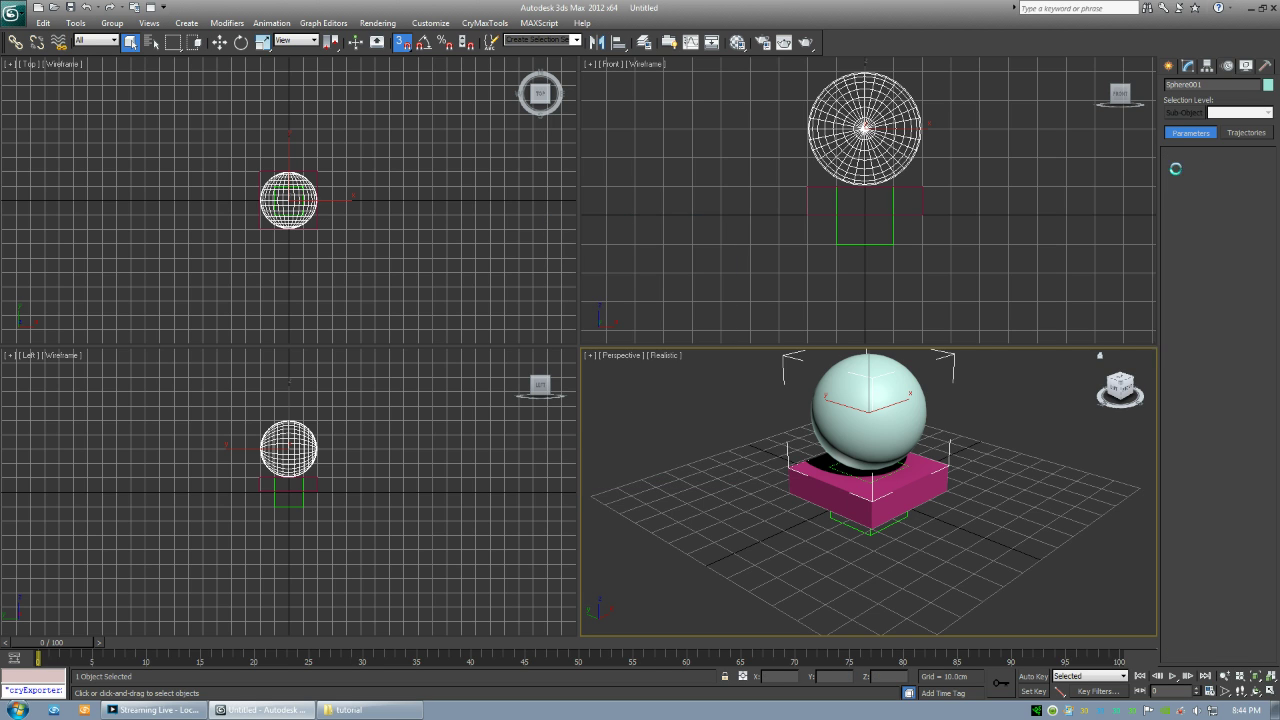
left_click(582, 355)
left_click(646, 470)
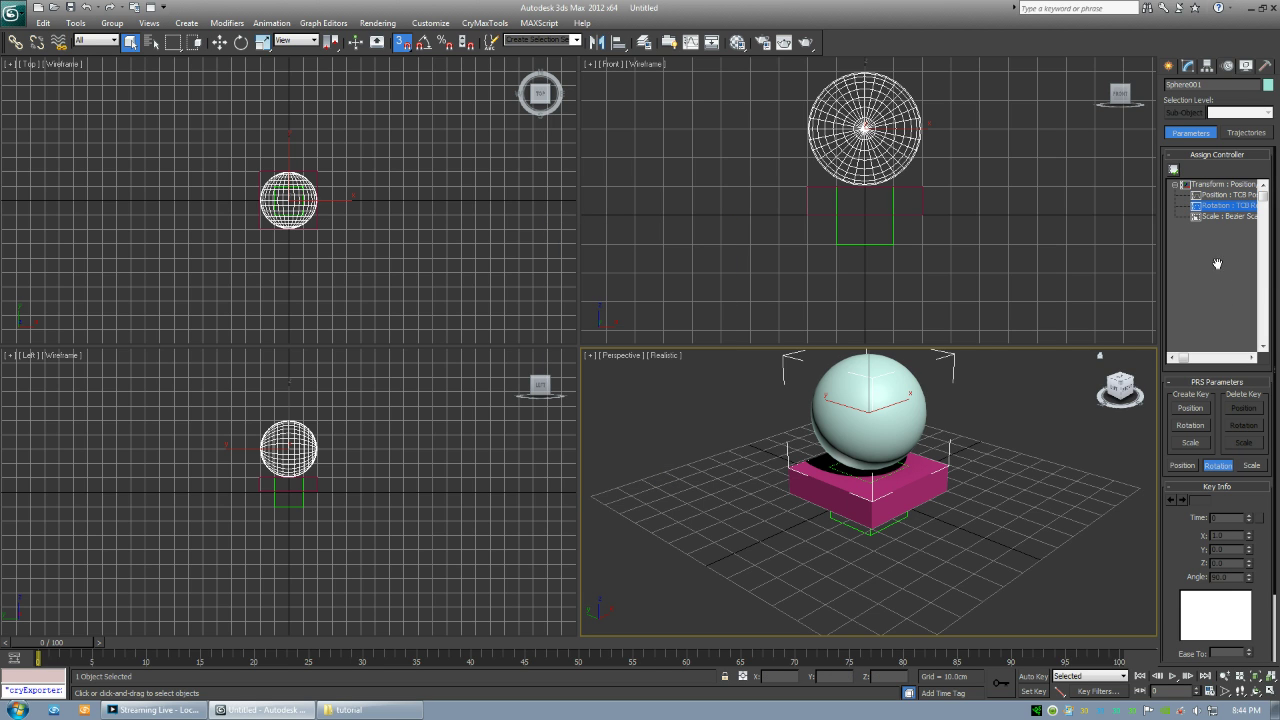
Assign the TCB Scale controller to the sphere's Scale track.
left_click(1219, 217)
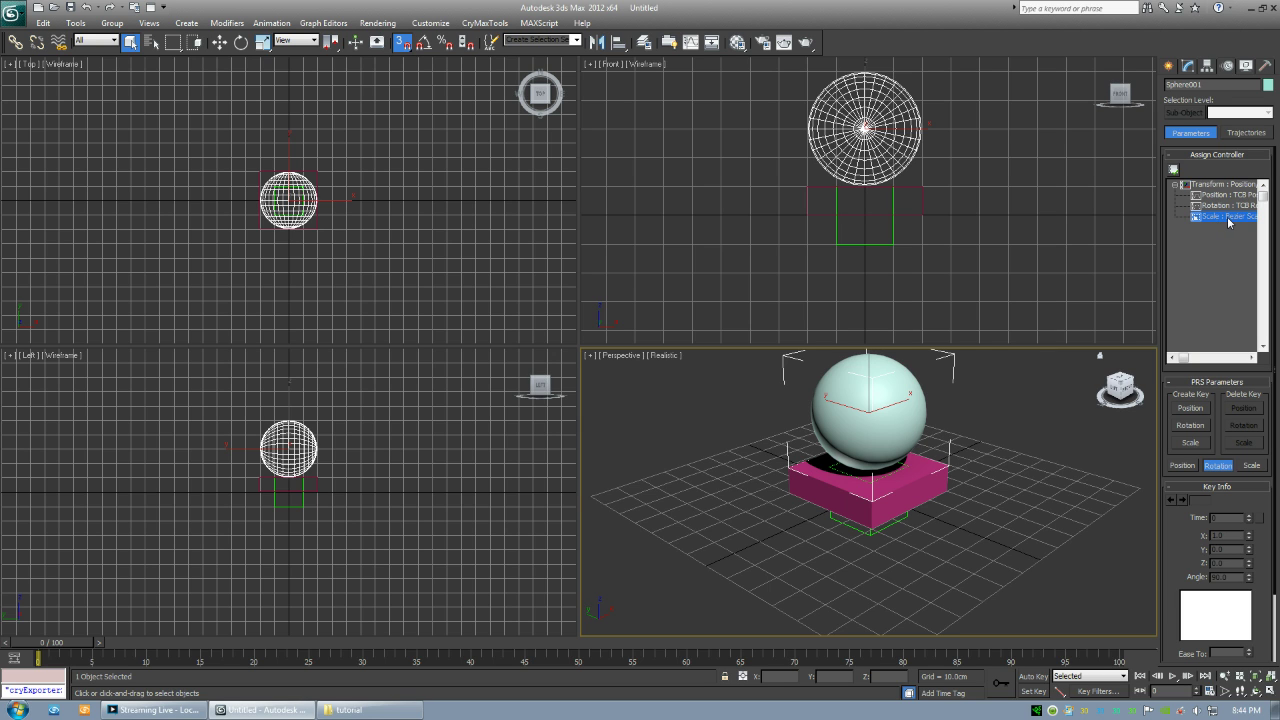
left_click(1174, 170)
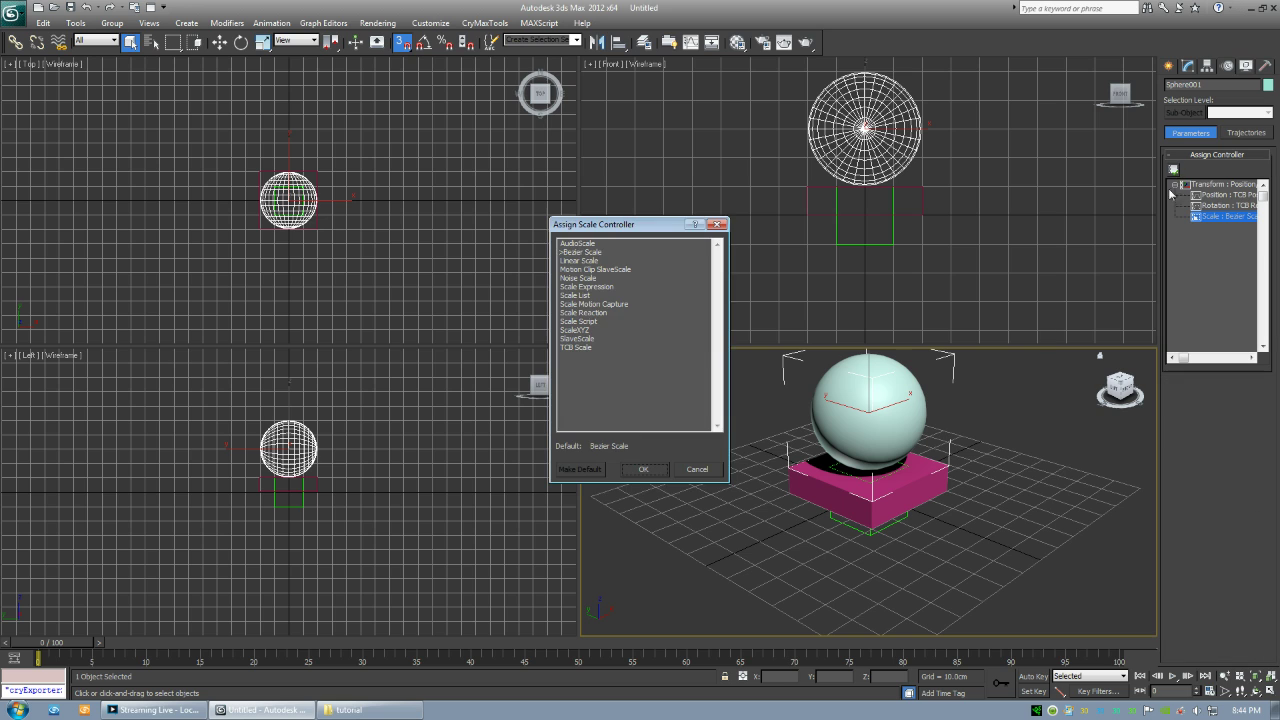
left_click(576, 347)
left_click(645, 469)
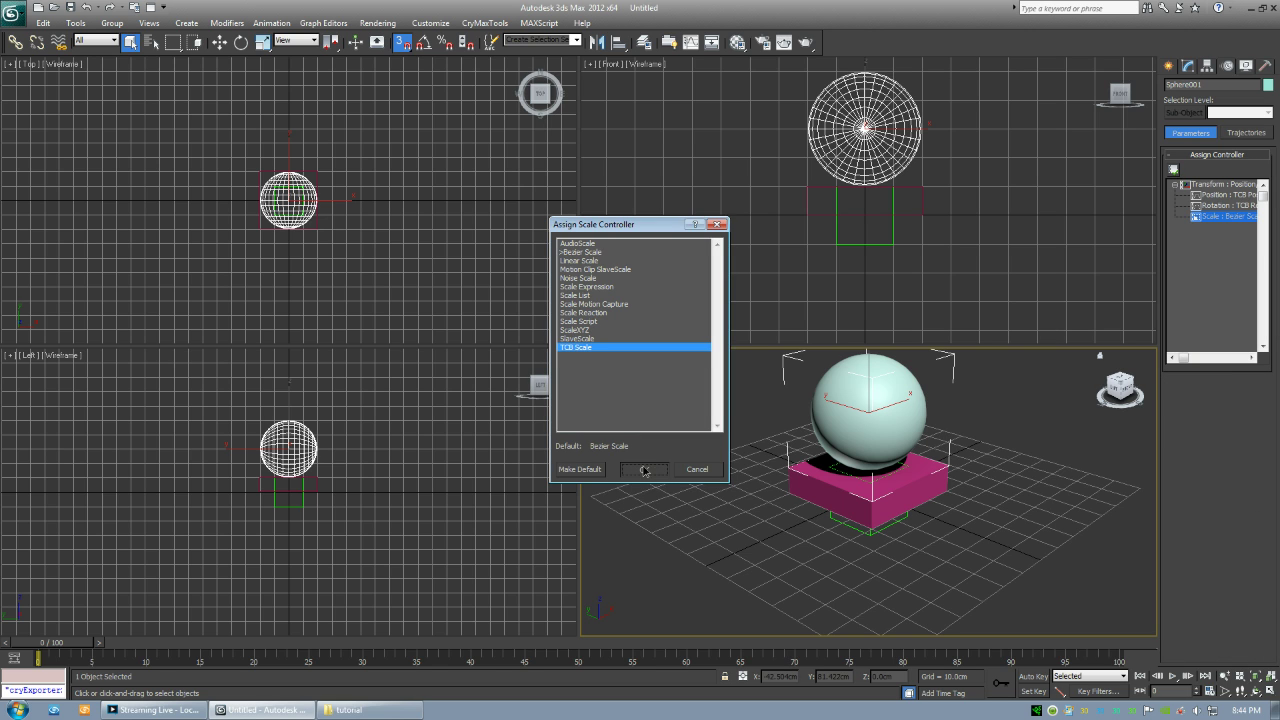
left_click(1222, 205)
left_click(1224, 195)
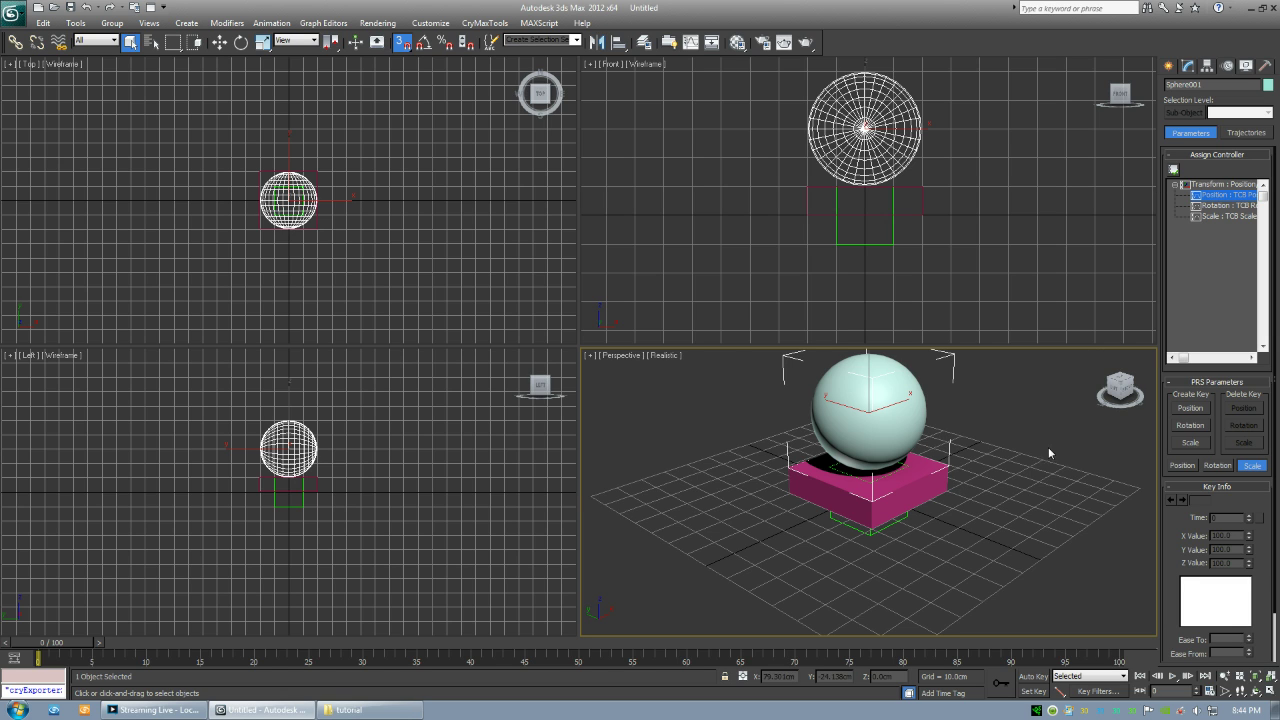
Select the base box and rename it tut001.
left_click(221, 44)
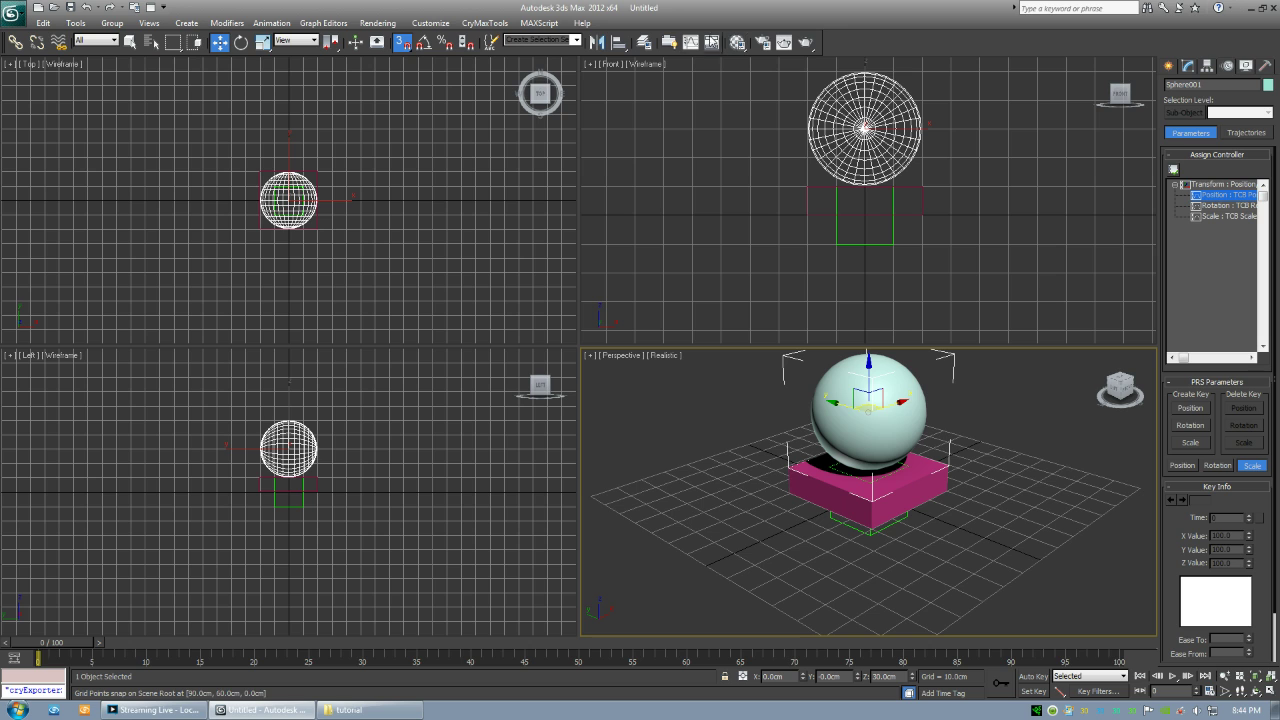
left_click(131, 44)
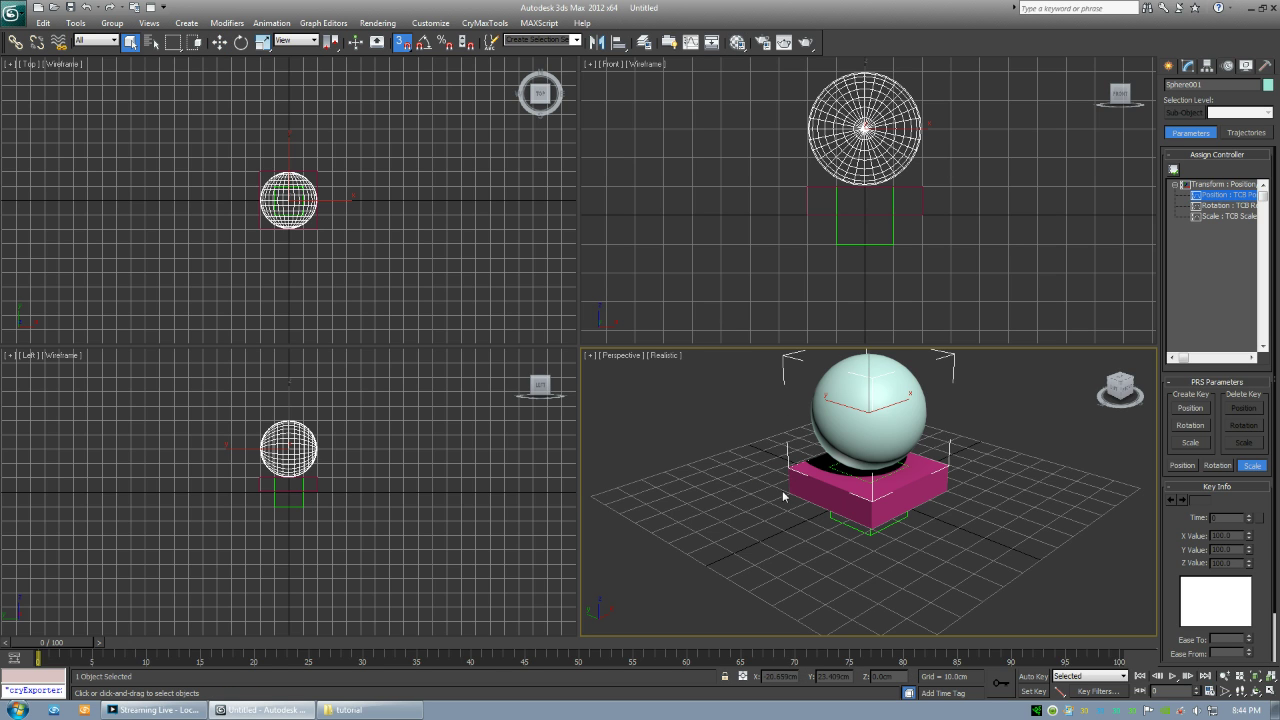
left_click(865, 512)
double_click(1211, 88)
type("tut")
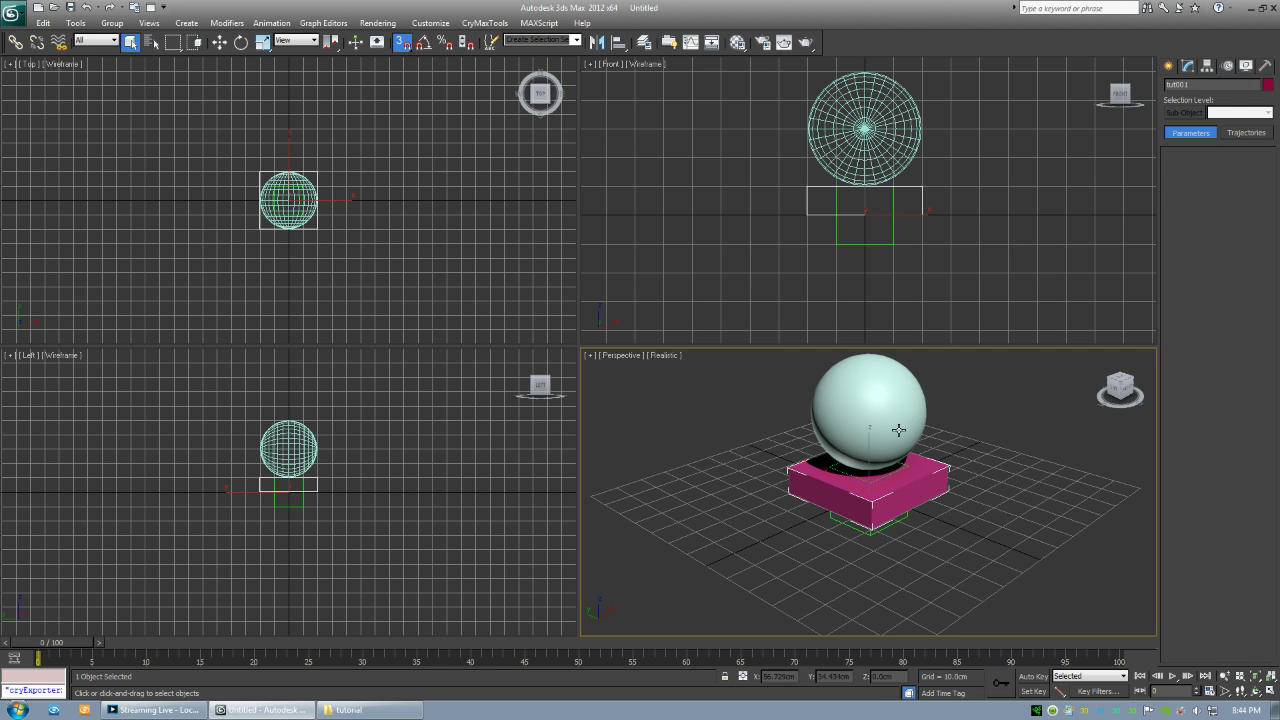
Select the sphere and rename it tut002.
left_click(897, 430)
double_click(1197, 84)
type("tut")
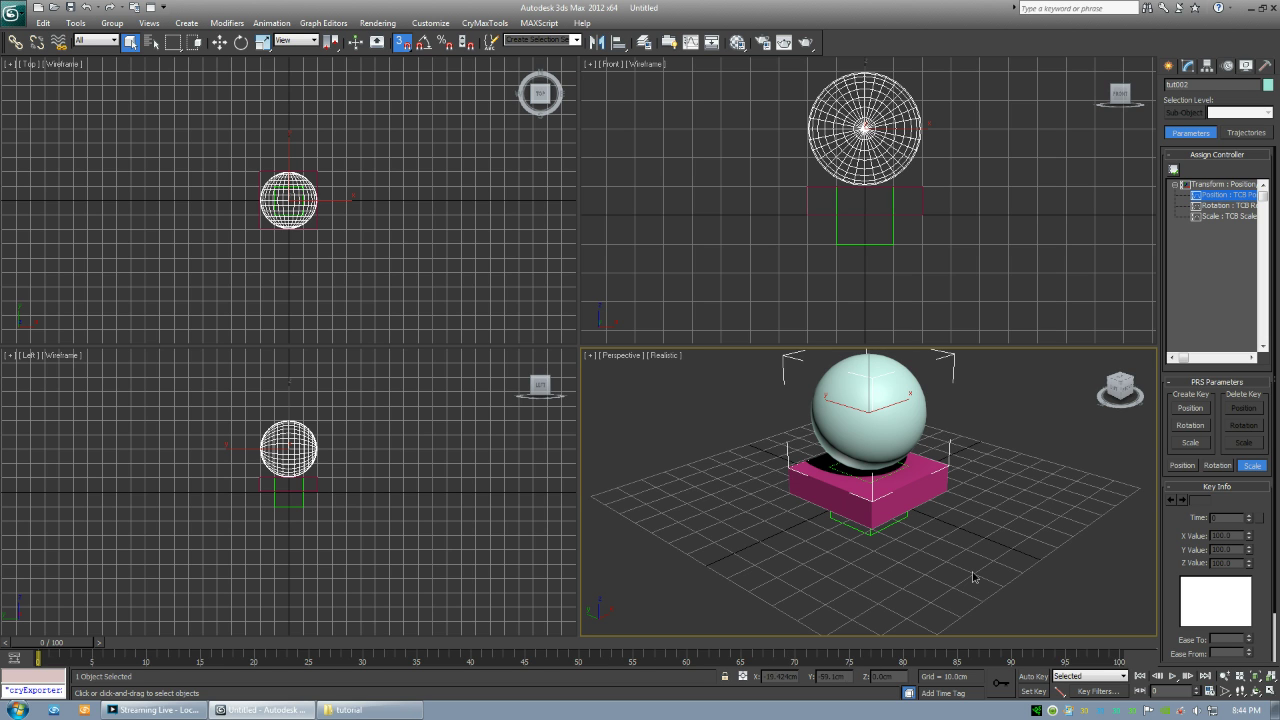
Rename the dummy helper below the box animatedObject and keep it selected.
left_click(866, 535)
left_click(866, 535)
middle_click_drag(903, 545, 915, 500, "alt")
double_click(1219, 85)
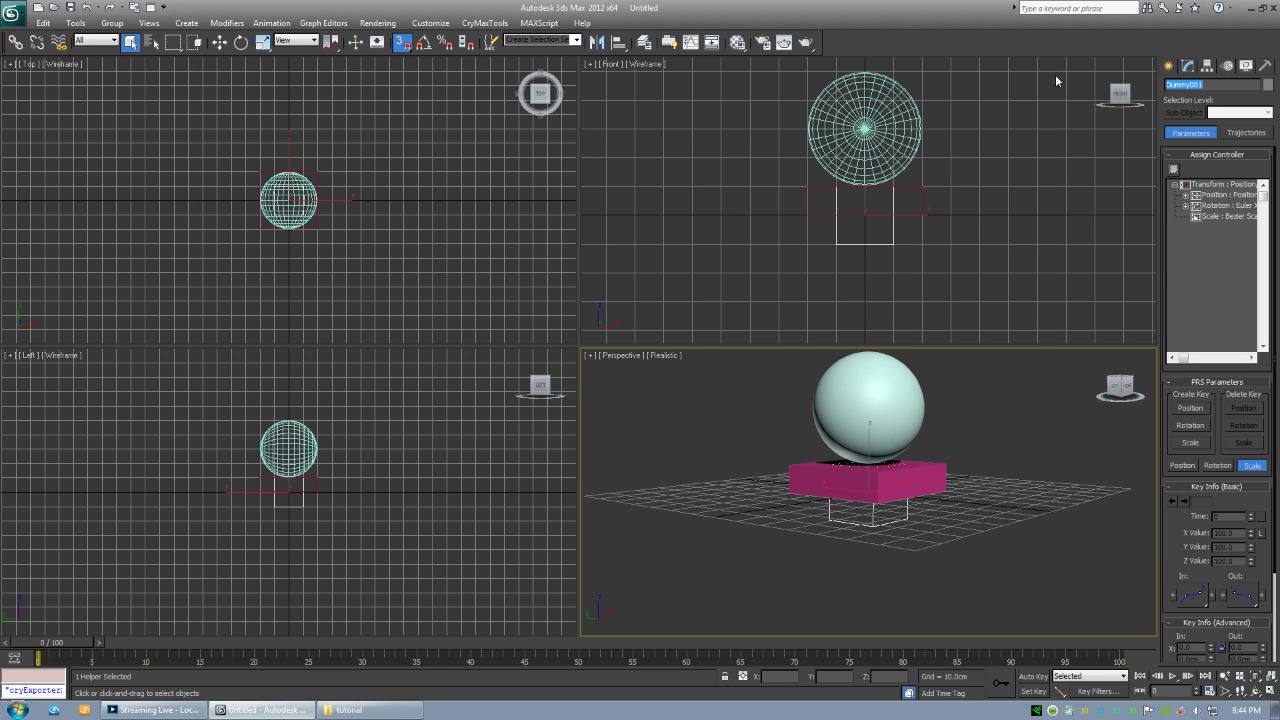
type("animatedObject")
double_click(1222, 83)
left_click(918, 568)
left_click(872, 514)
Open the Schematic View and link tut001 as a child of animatedObject.
left_click(710, 44)
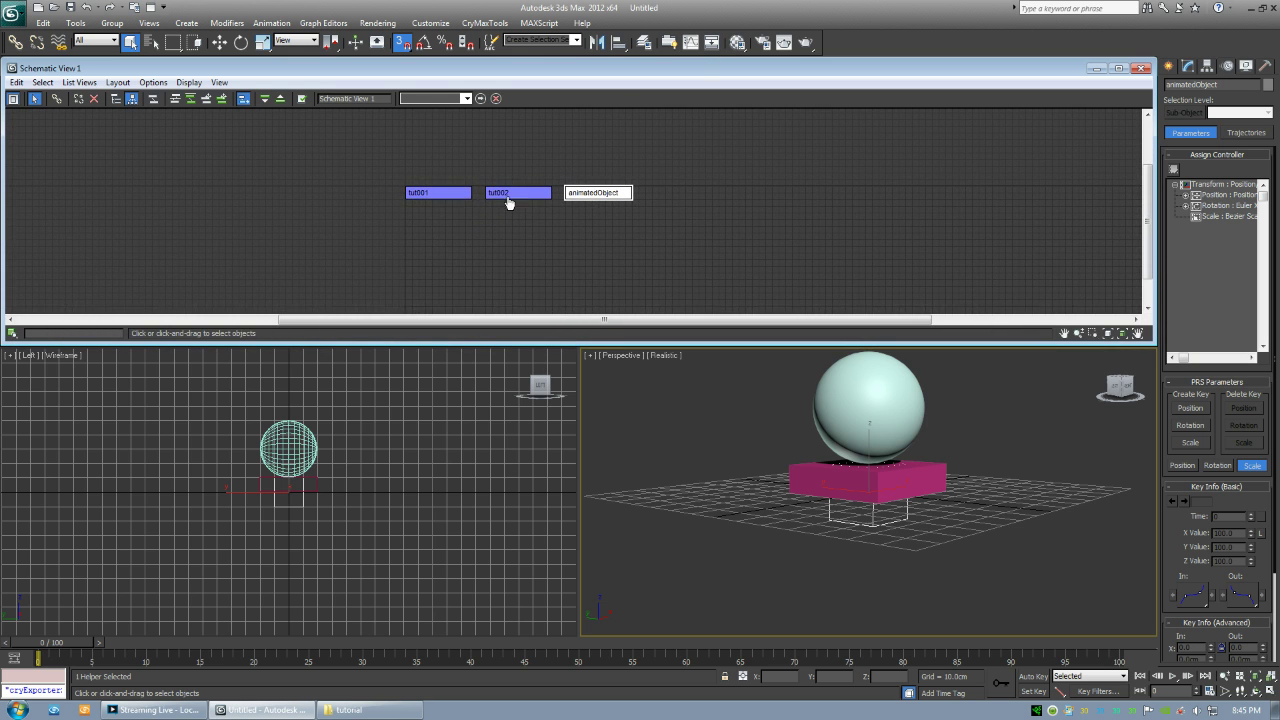
left_click_drag(427, 233, 578, 289)
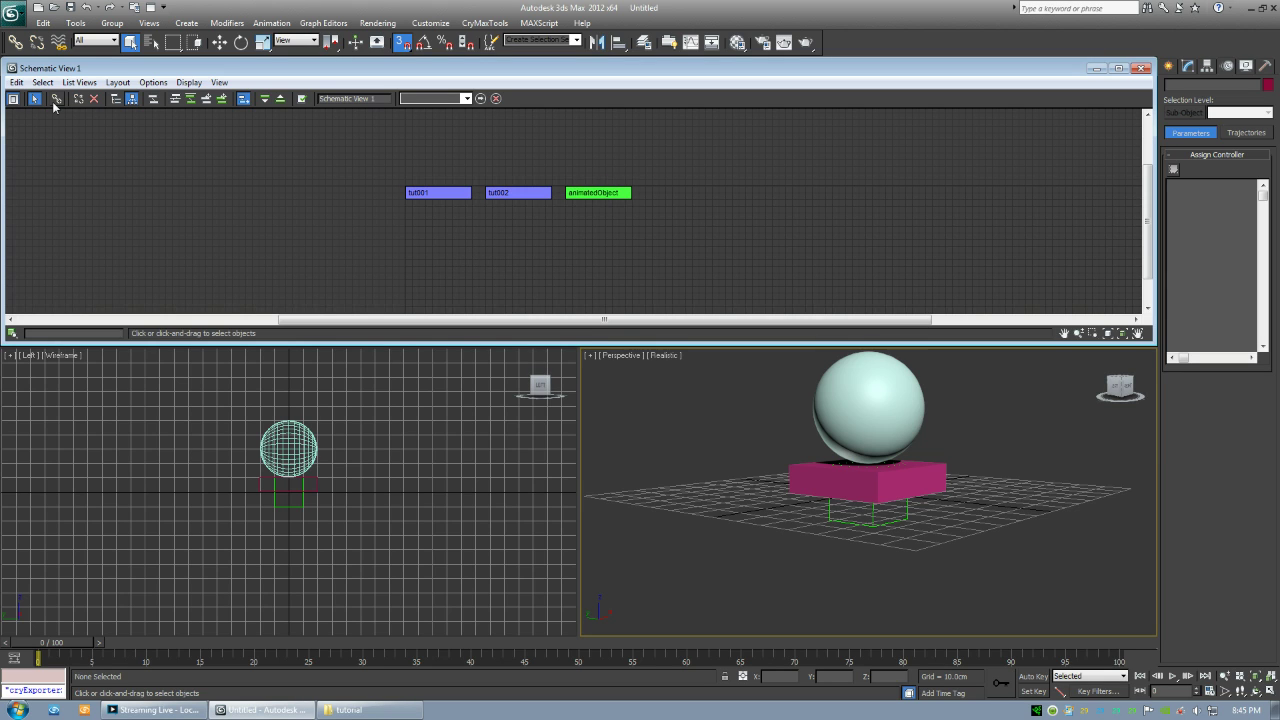
left_click_drag(82, 68, 114, 74)
left_click(88, 104)
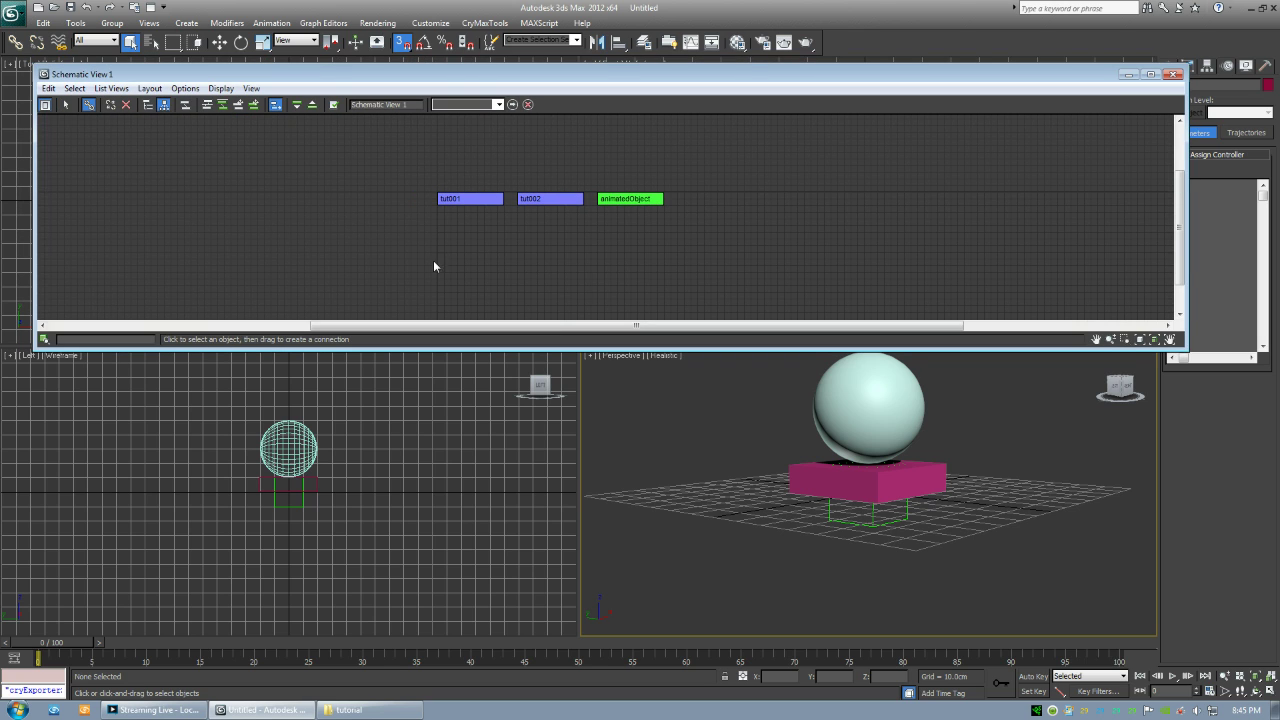
left_click(465, 200)
left_click_drag(498, 202, 623, 200)
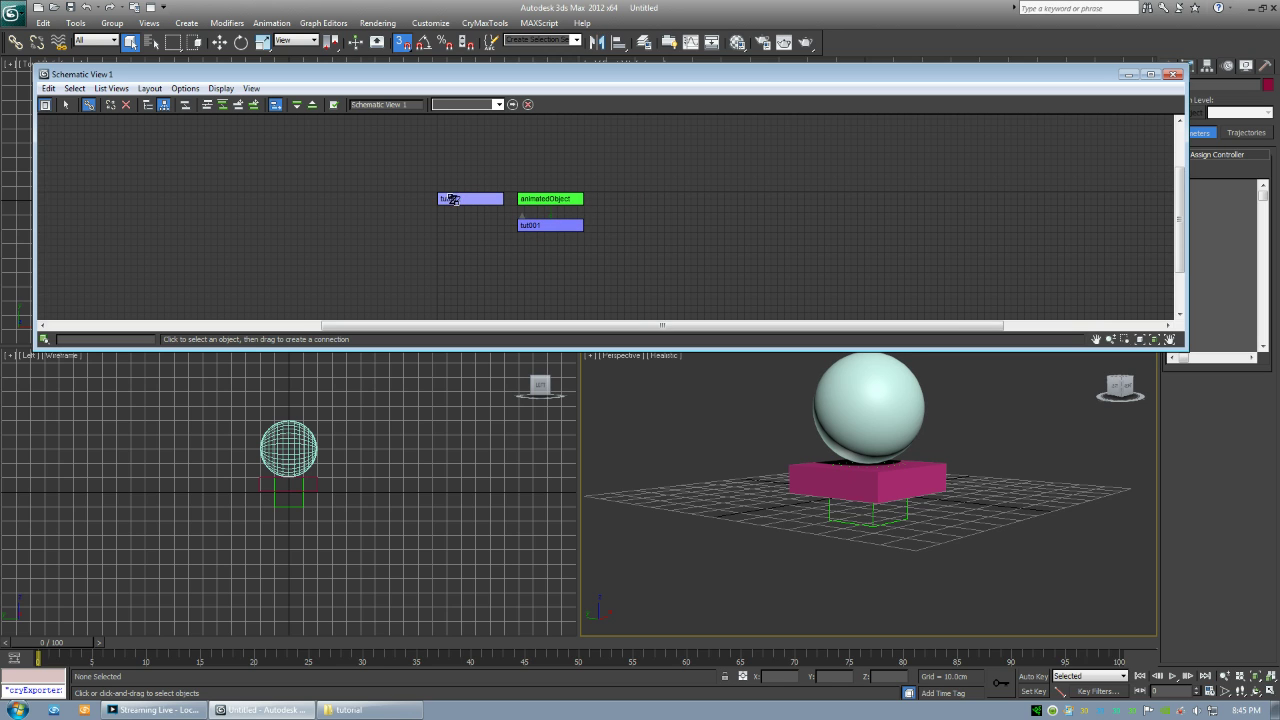
Link tut002 as a child of tut001 and close the Schematic View.
left_click_drag(470, 200, 543, 225)
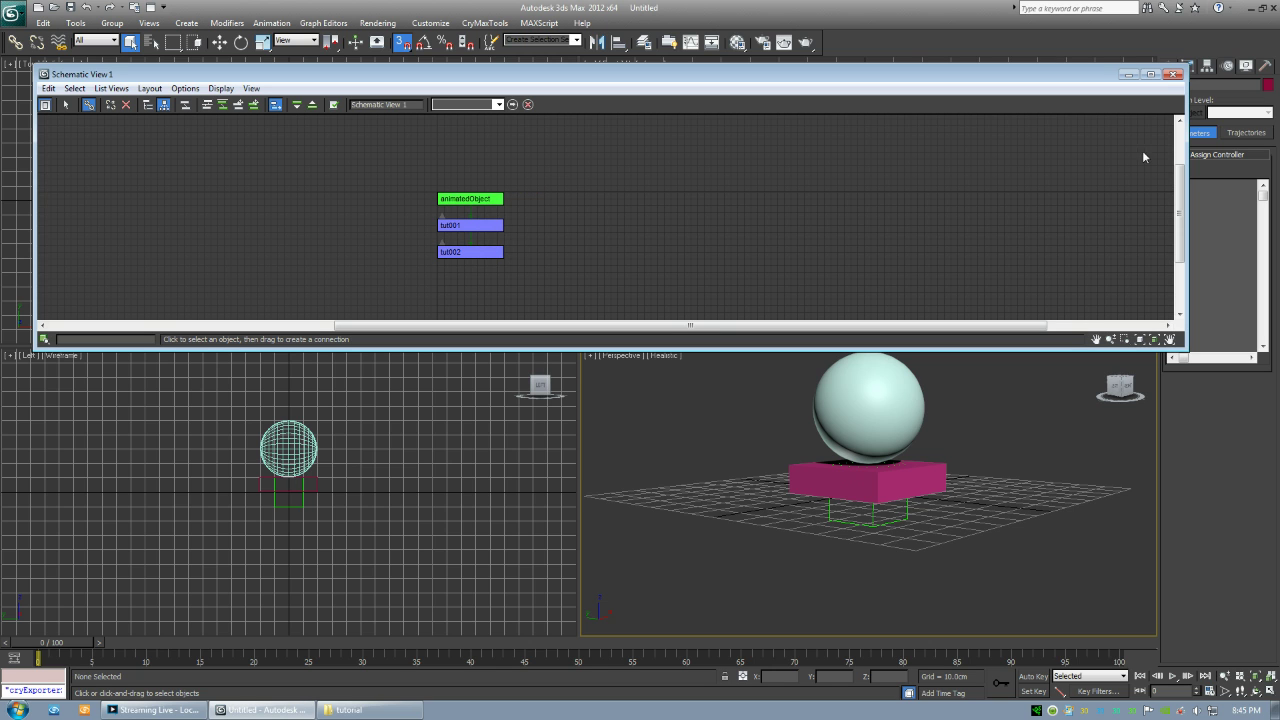
left_click(1174, 75)
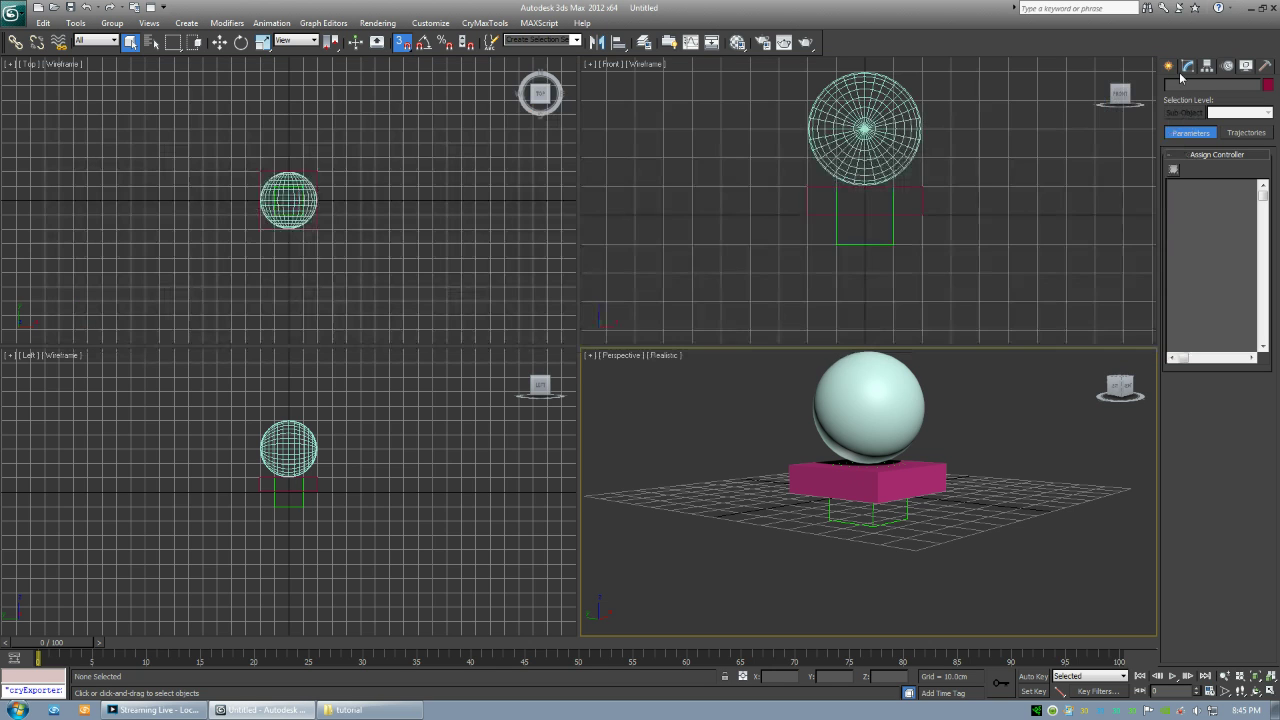
Select the tut002 sphere for moving and turn on automatic keyframing.
left_click(871, 513)
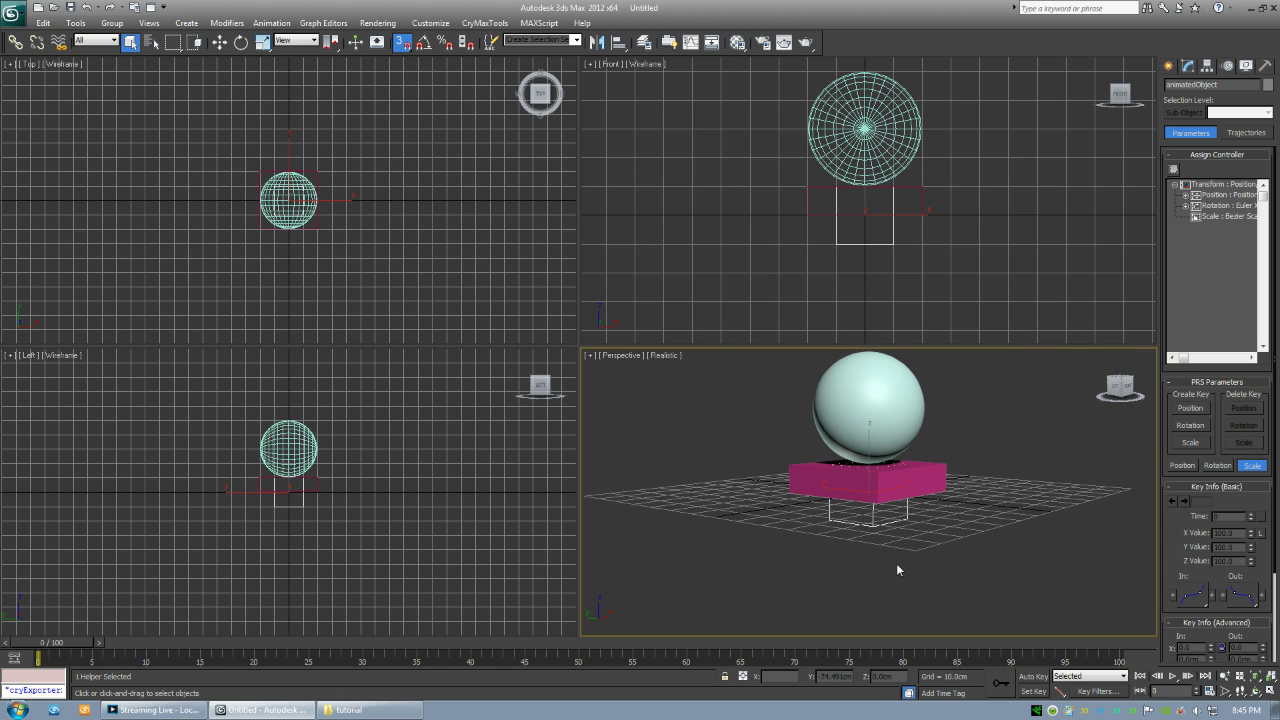
middle_click_drag(924, 561, 948, 549, "alt")
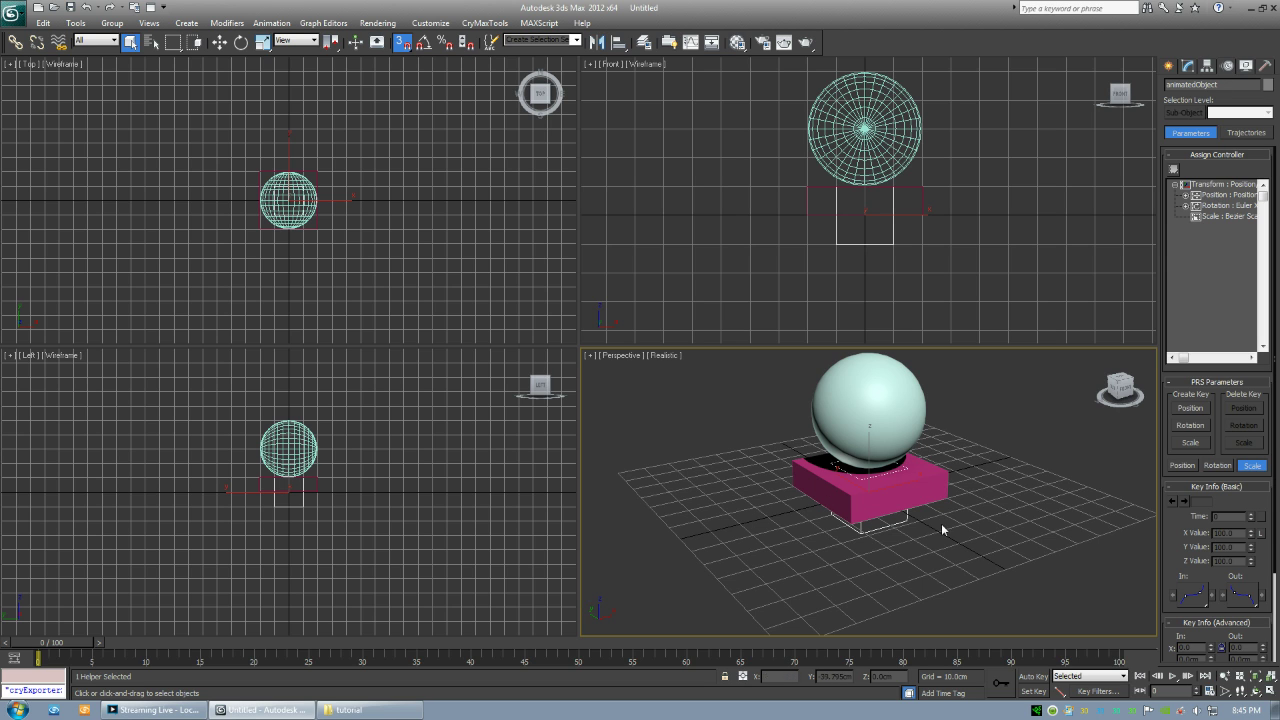
left_click(907, 493)
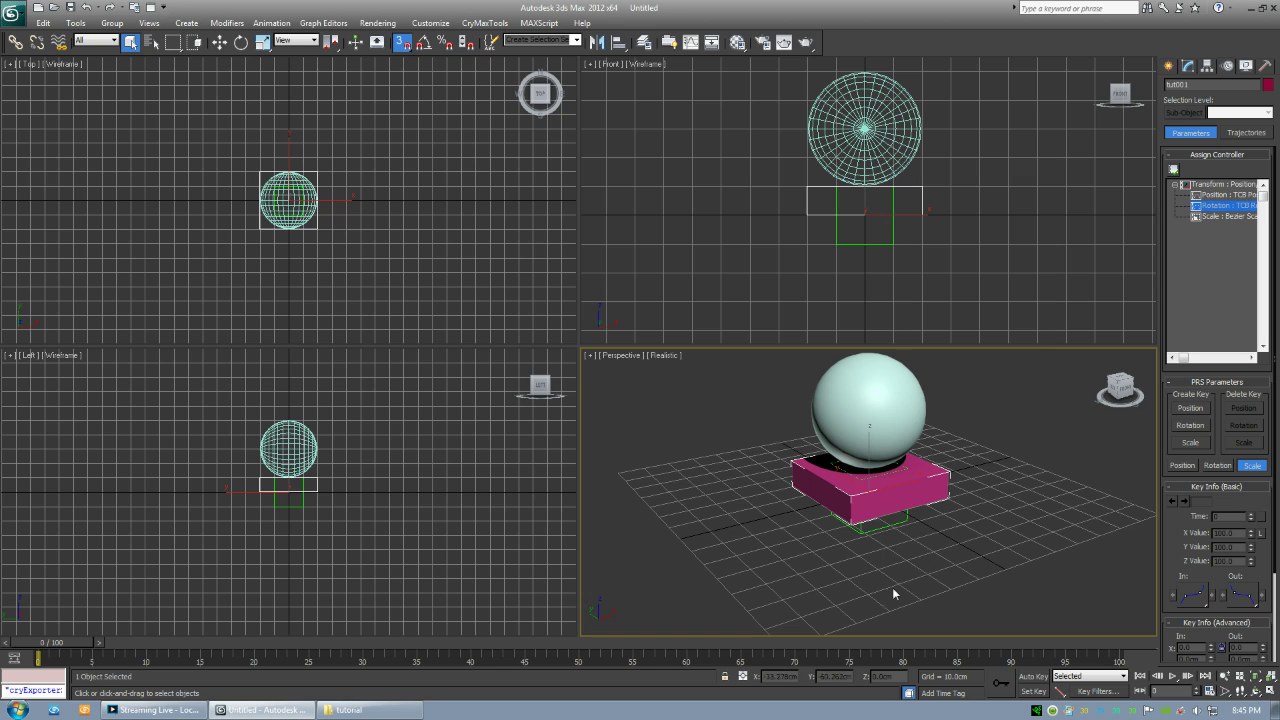
left_click(898, 428)
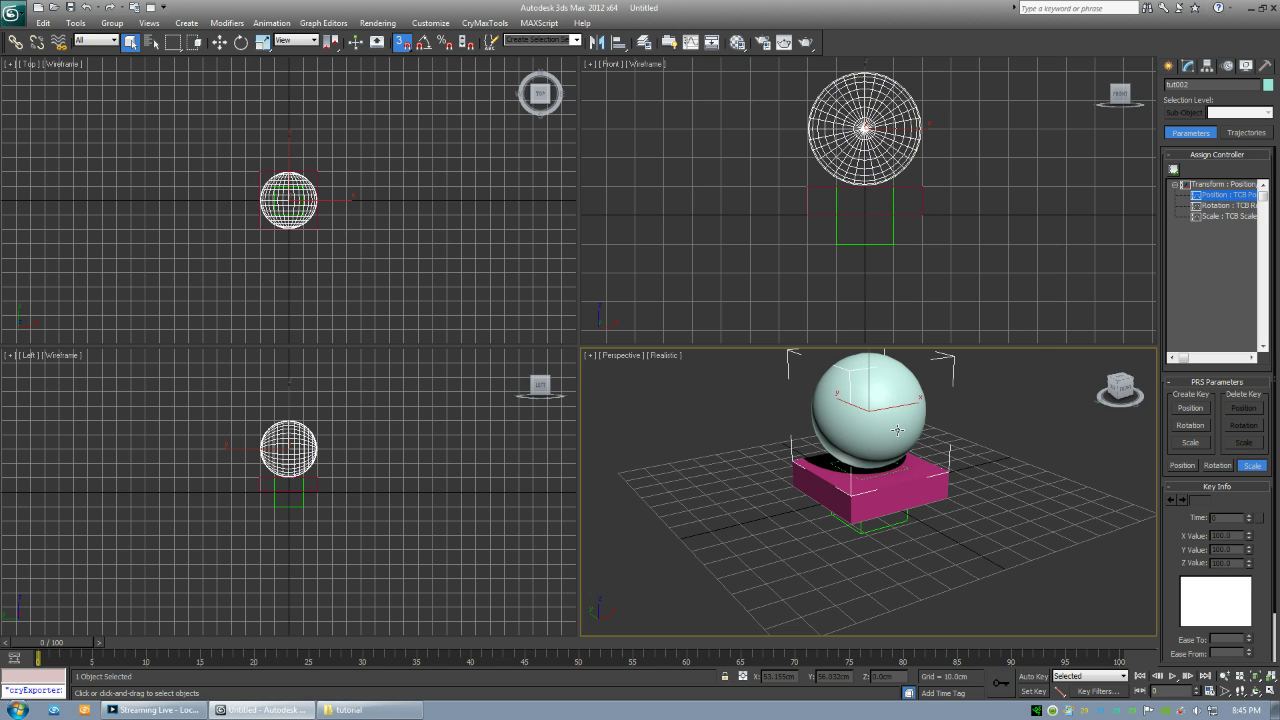
left_click(219, 42)
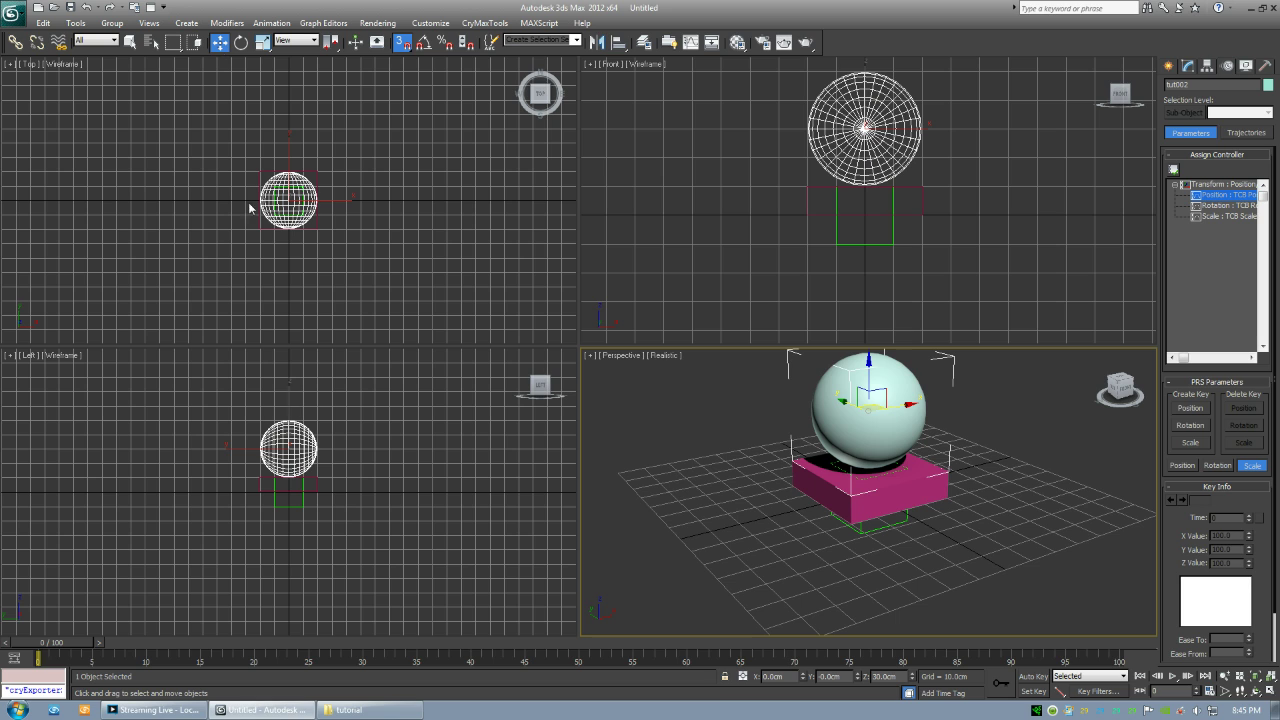
left_click(1032, 679)
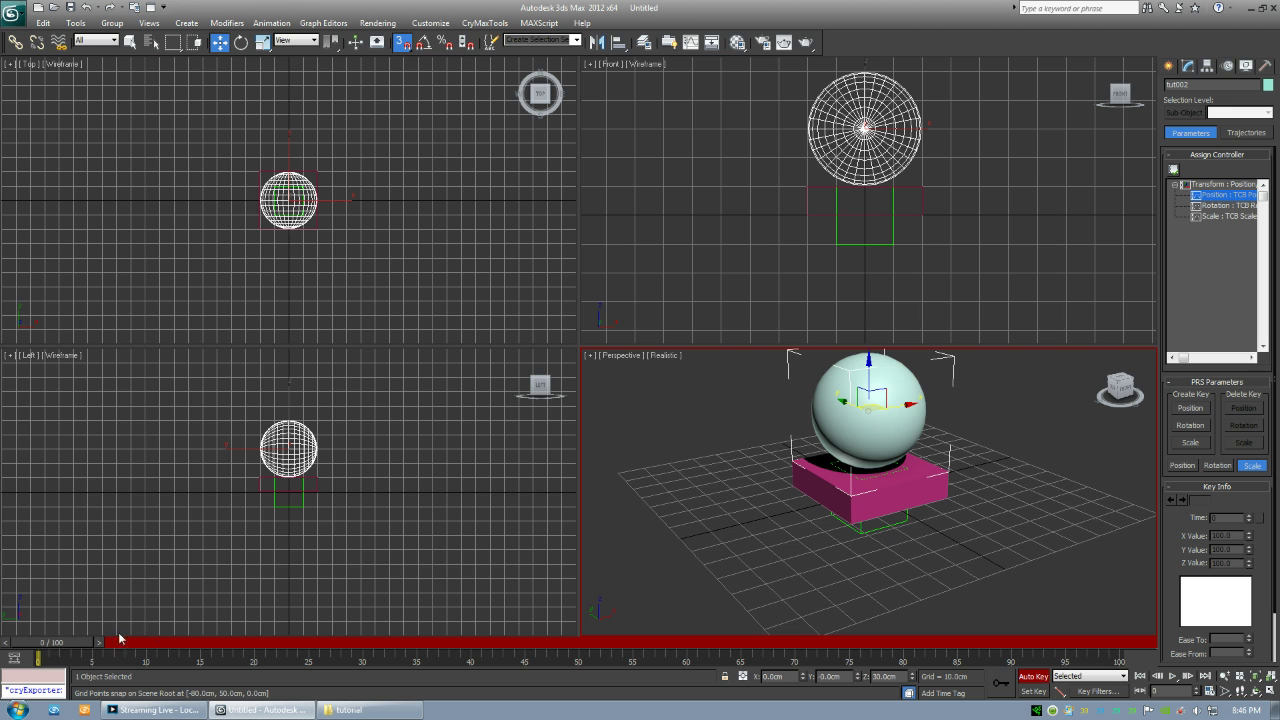
At frame 5, turn off snapping and raise the sphere straight up to about 122.4 cm in Z.
key("q")
left_click_drag(58, 645, 112, 643)
key("w")
middle_click_drag(320, 223, 306, 243)
left_click(309, 458)
middle_click_drag(309, 458, 319, 521)
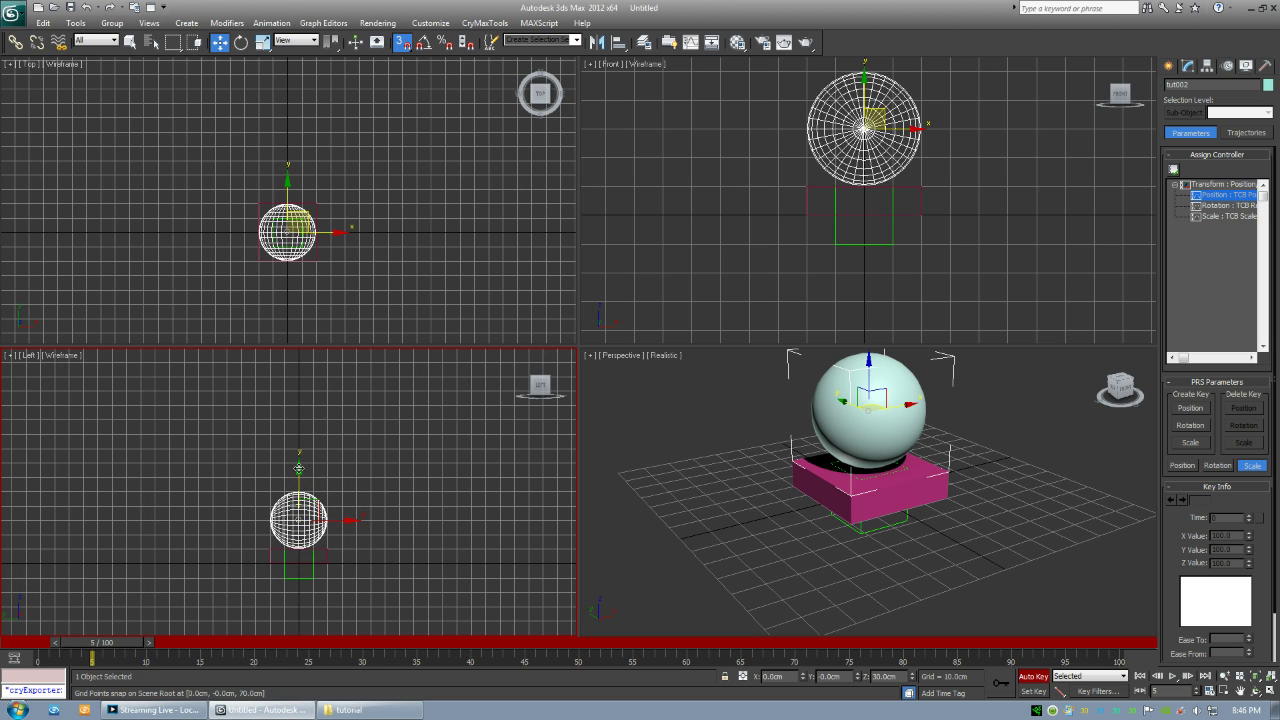
left_click(401, 43)
left_click_drag(296, 478, 300, 336)
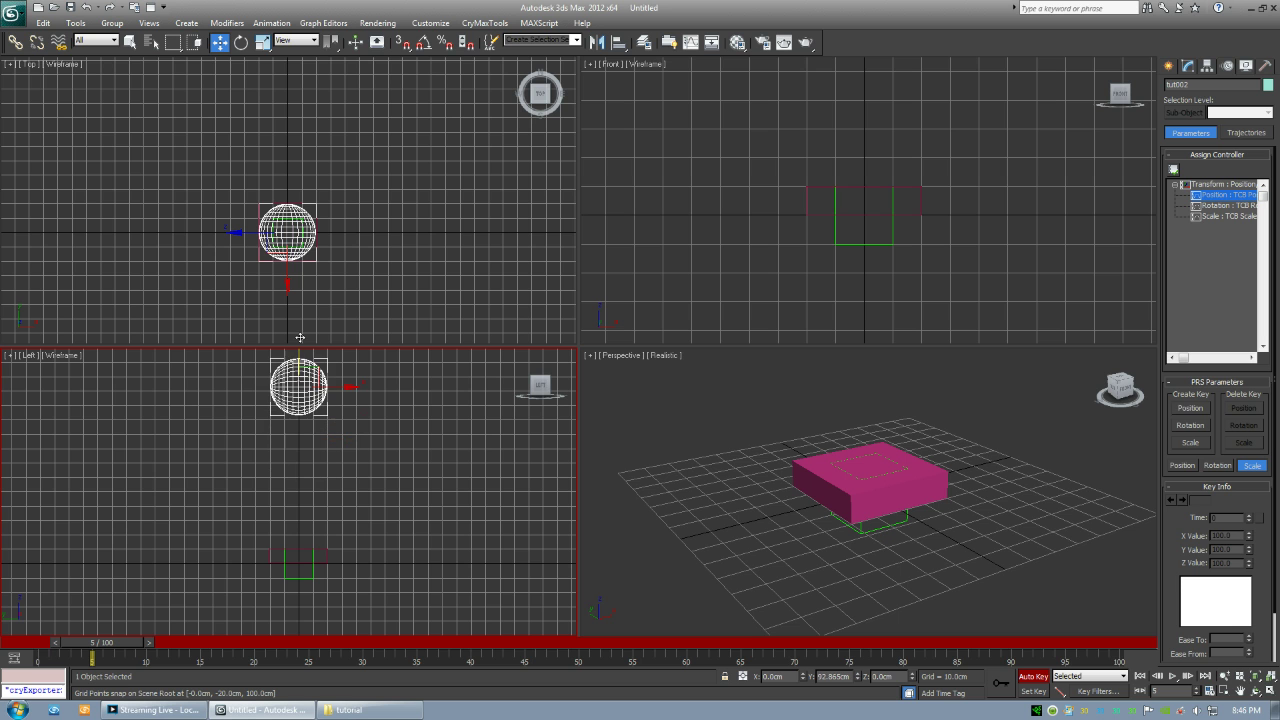
key("z")
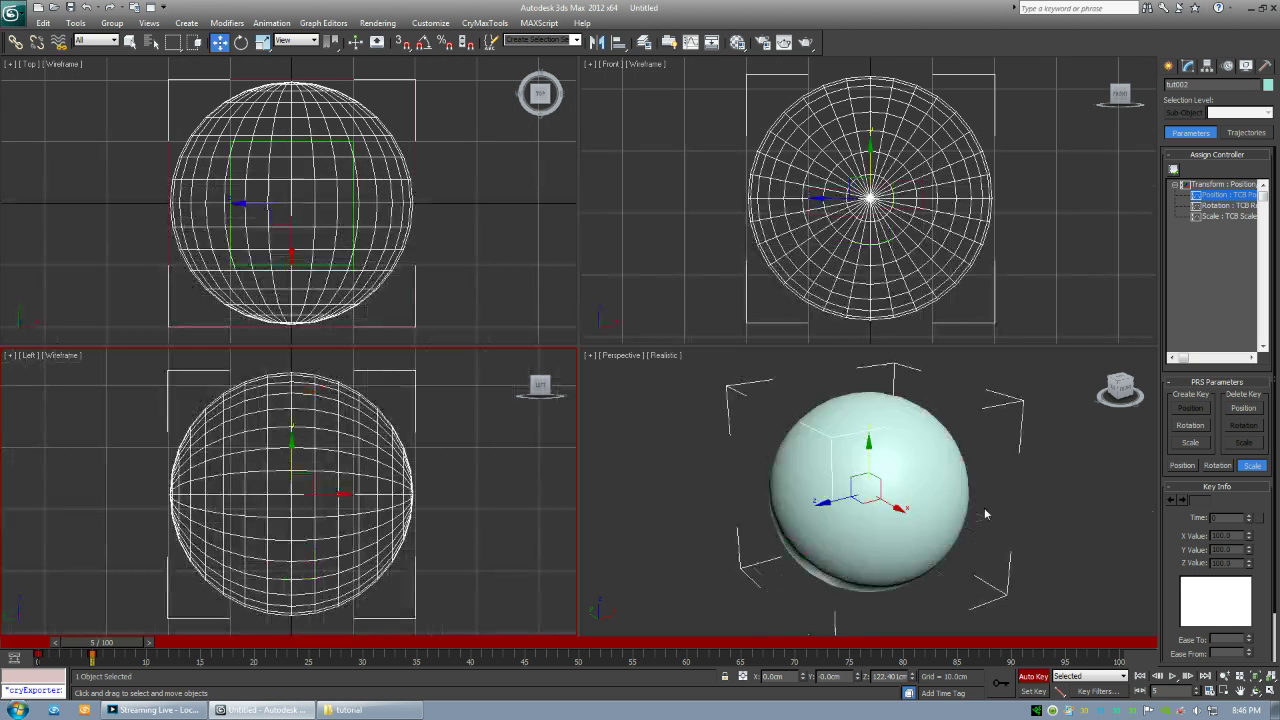
left_click(1036, 533)
key("z")
middle_click_drag(1033, 534, 958, 553, "alt")
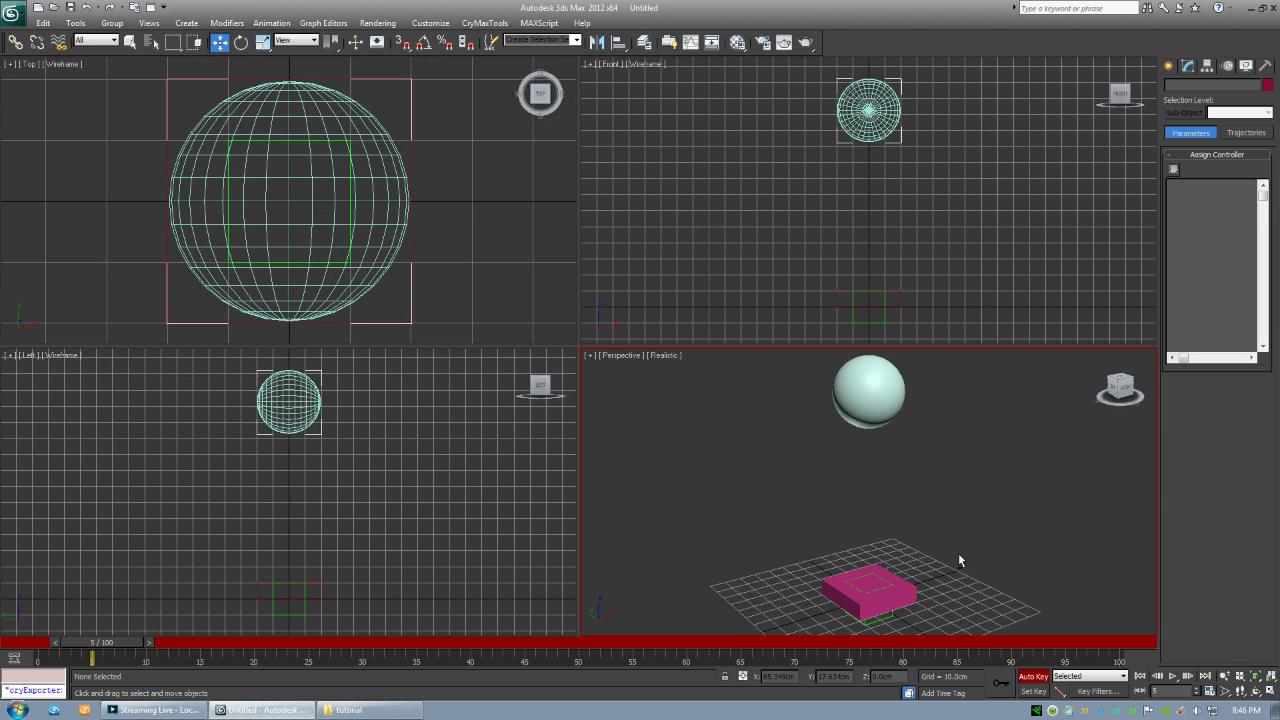
Select the sphere again and copy its frame 0 resting key to frame 10.
left_click(869, 391)
left_click(91, 656)
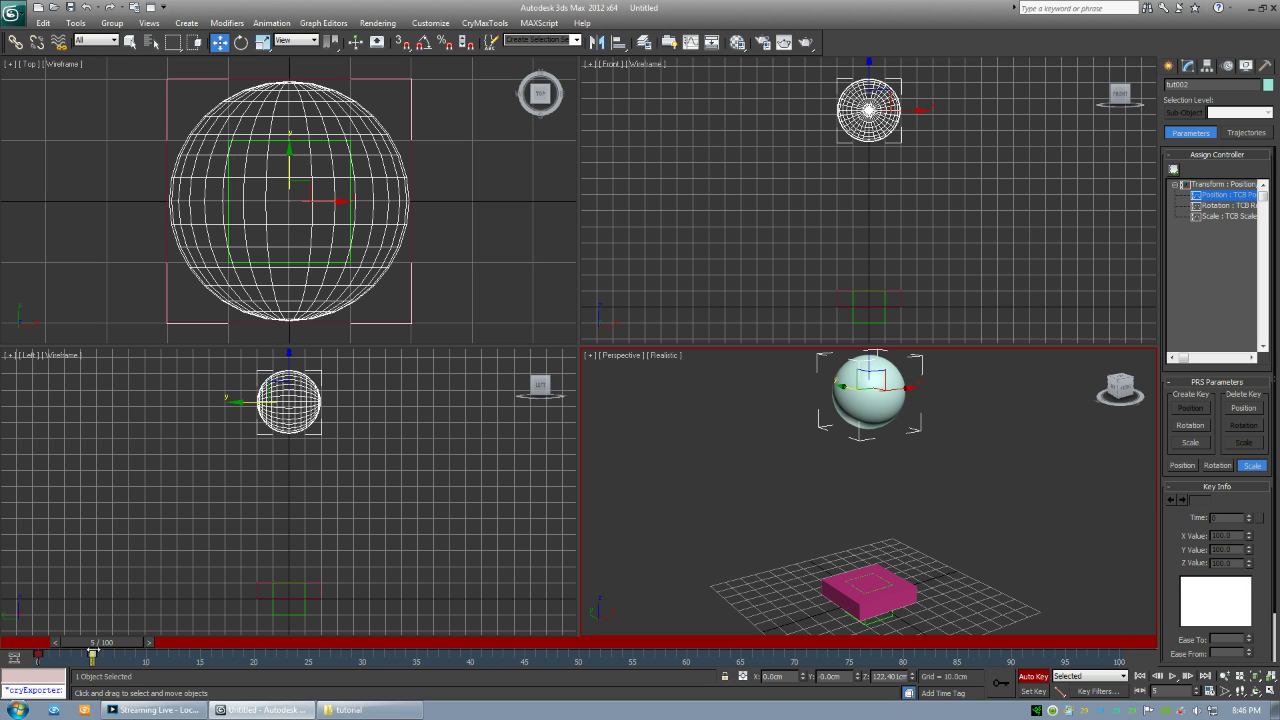
left_click(89, 657)
left_click_drag(107, 648, 157, 650)
key("w")
right_click(362, 241)
right_click(295, 455)
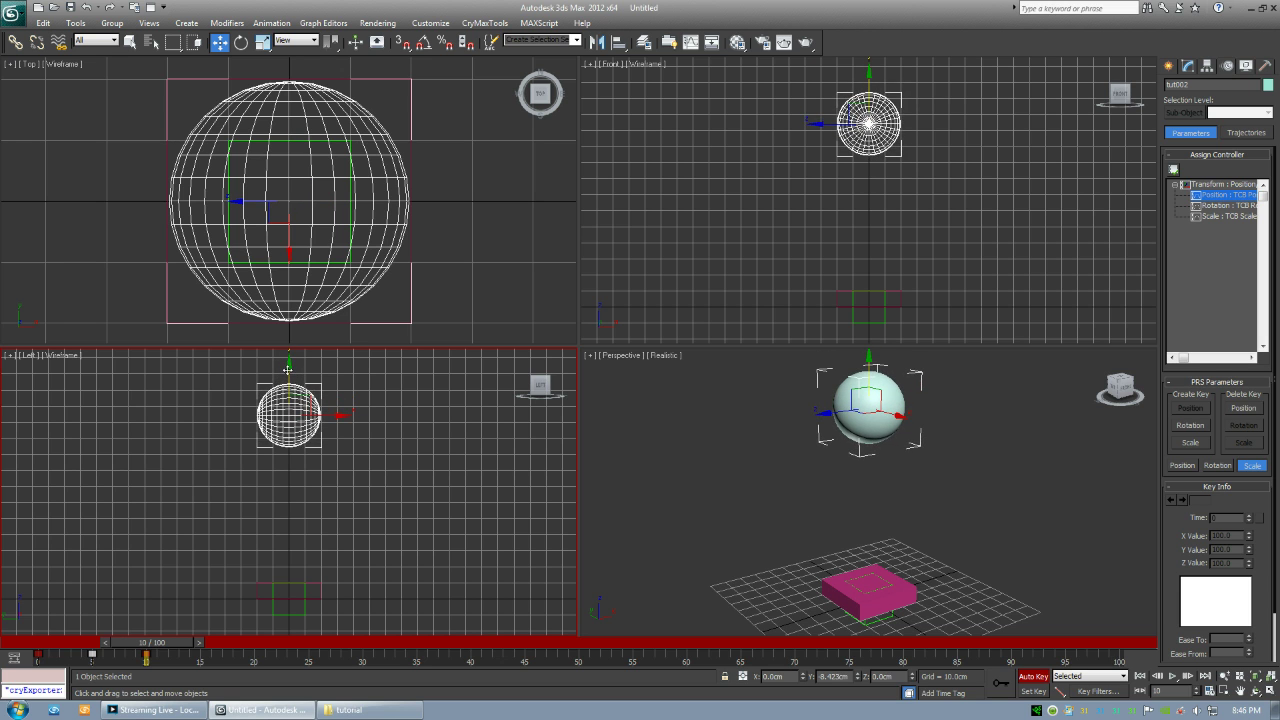
left_click(38, 653)
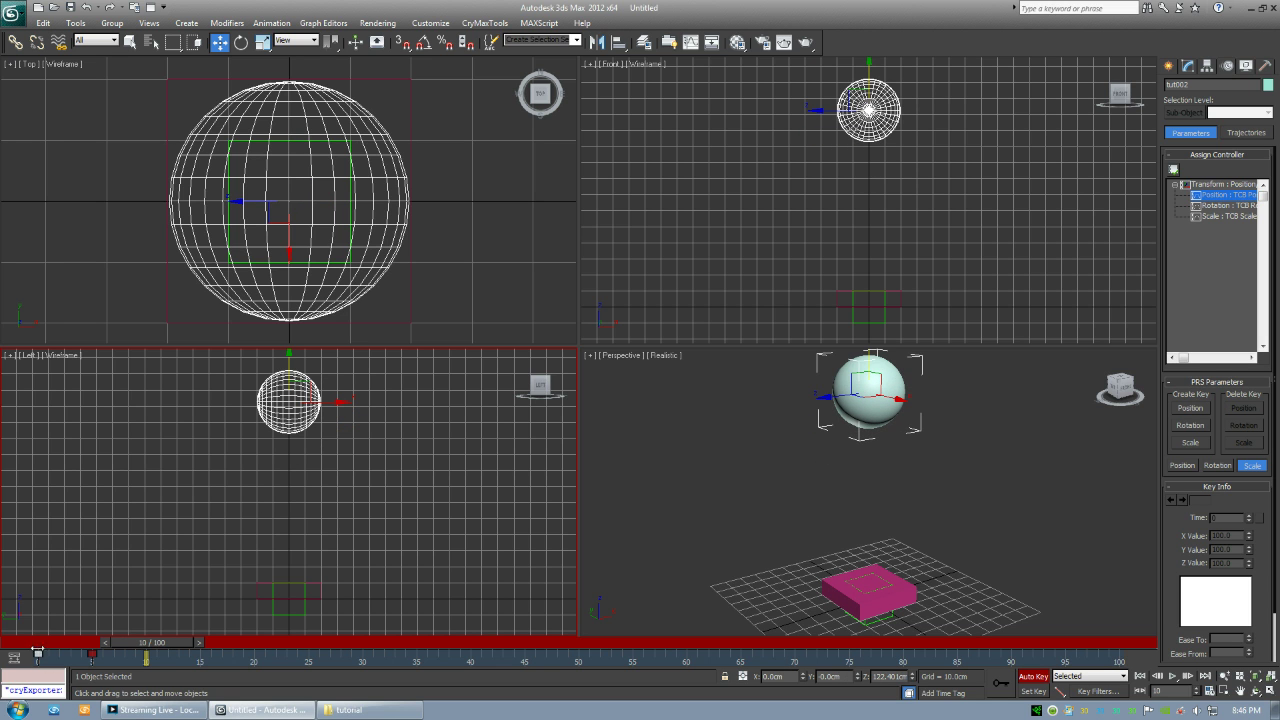
left_click_drag(38, 655, 204, 655, "shift")
Key the sphere raised at about 122.4 cm in Z on frame 15 and resting at 30 cm on frame 20.
key("w")
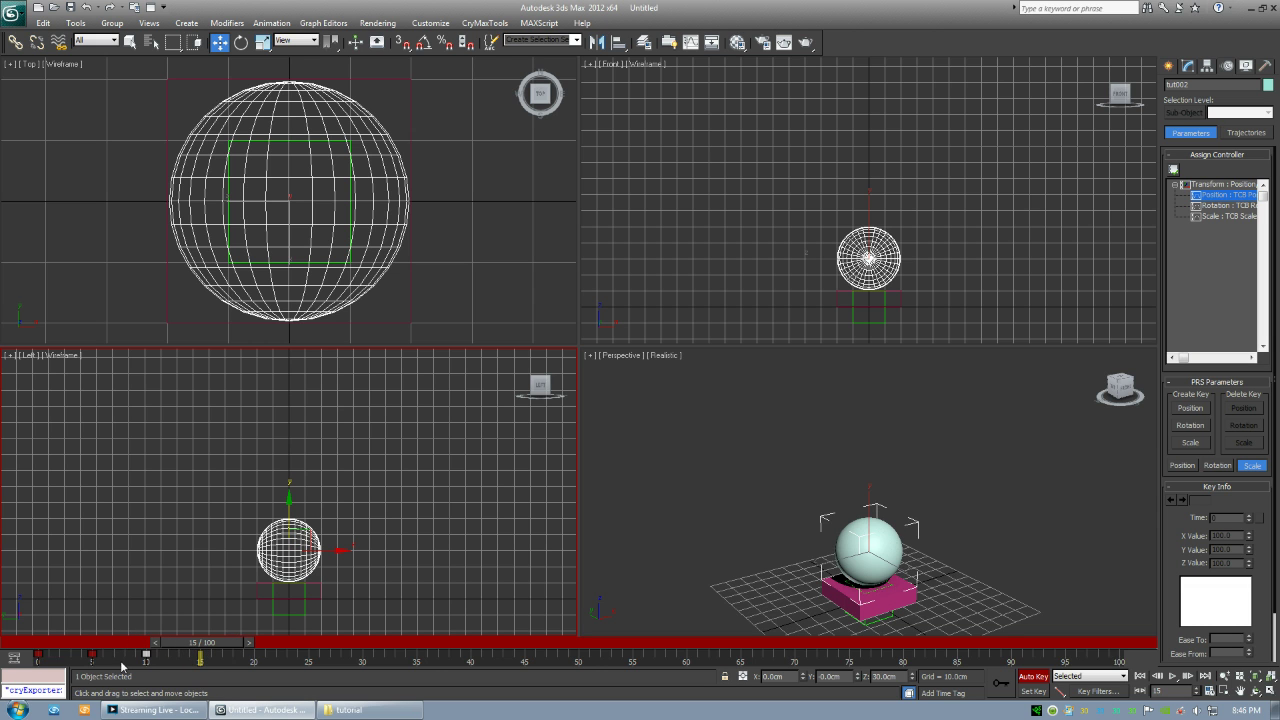
left_click_drag(289, 510, 289, 362)
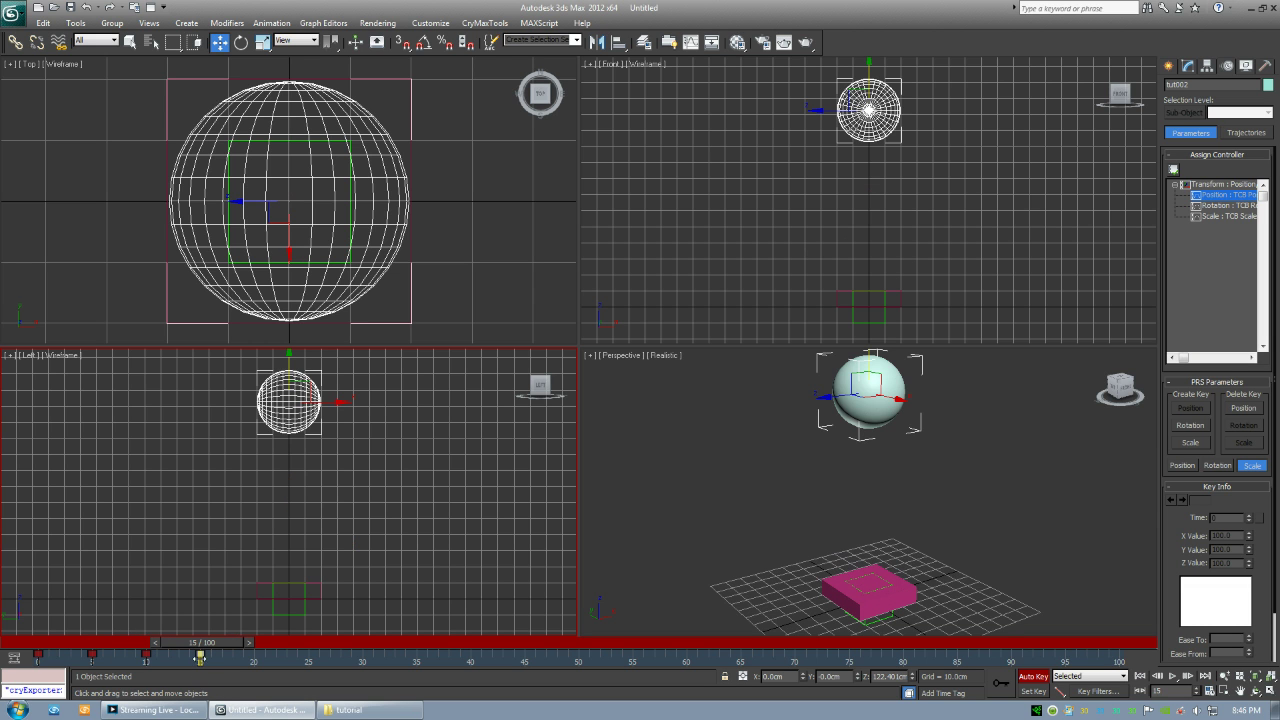
middle_click_drag(351, 420, 338, 492)
left_click_drag(302, 462, 302, 348)
left_click_drag(211, 648, 253, 657)
key("w")
left_click_drag(130, 643, 253, 655)
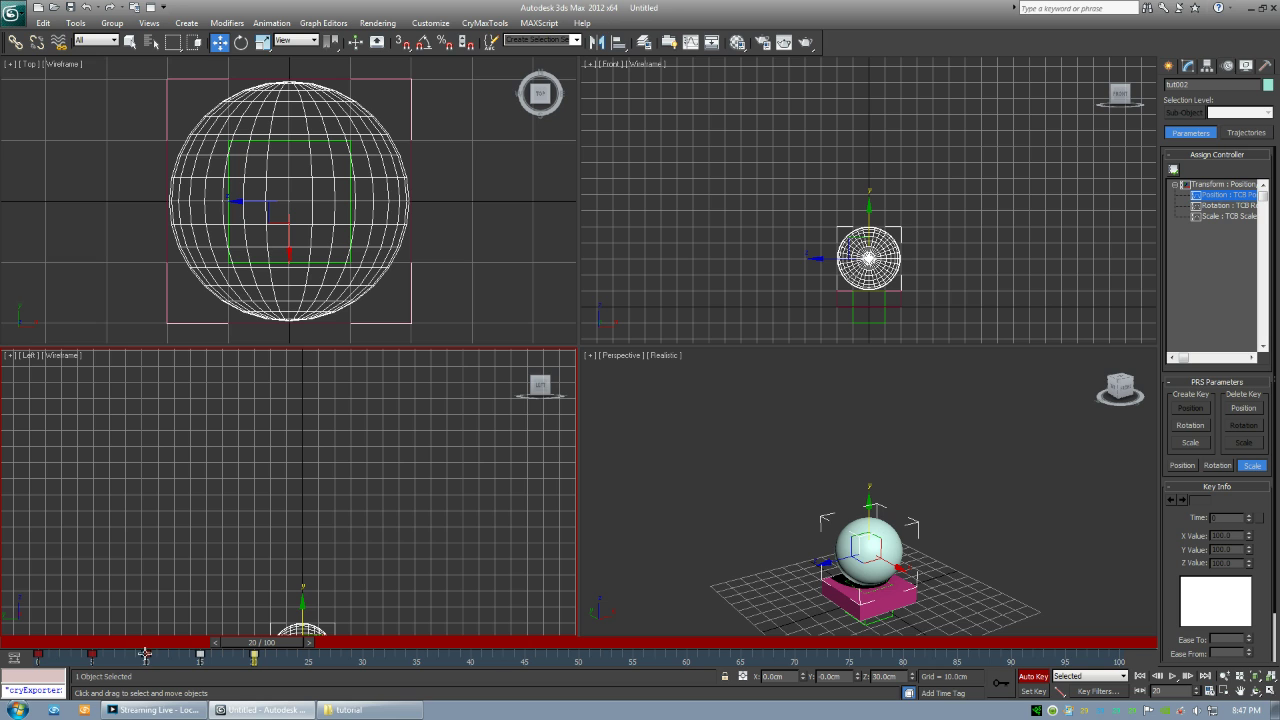
Duplicate the sphere's up-and-down keys every 5 frames through frame 100, go back to frame 0 and deselect the sphere.
left_click_drag(92, 655, 956, 653, "shift")
left_click_drag(268, 642, 38, 703)
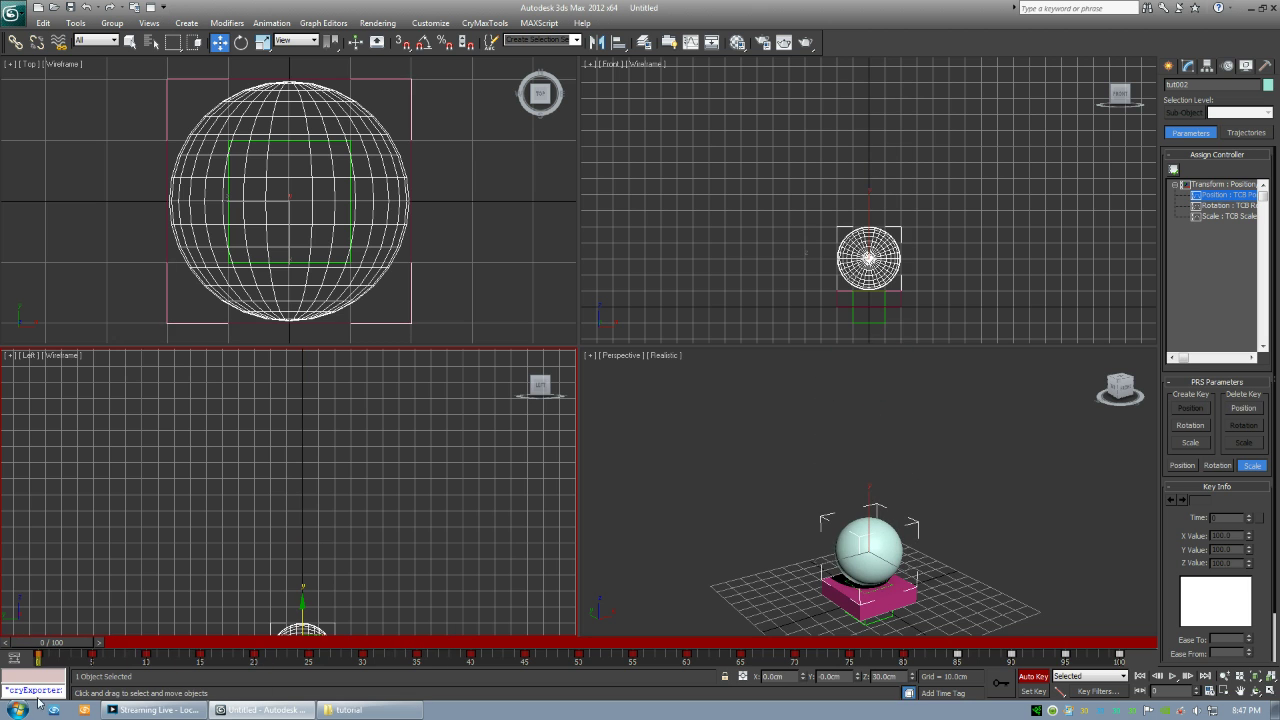
left_click(1020, 552)
middle_click_drag(1024, 554, 880, 640, "alt")
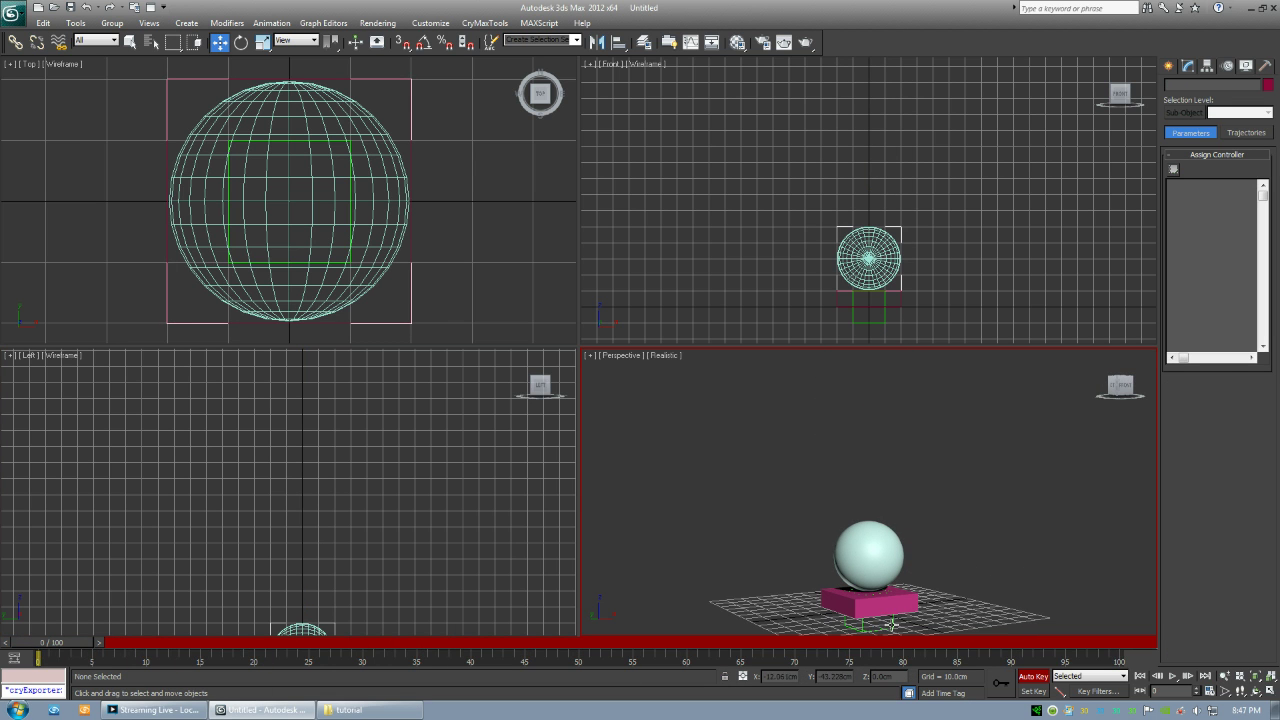
Select the animatedObject dummy and add it to the CryENGINE3 Exporter's object export list.
left_click(893, 625)
key("z")
scroll(920, 560, "down", 10)
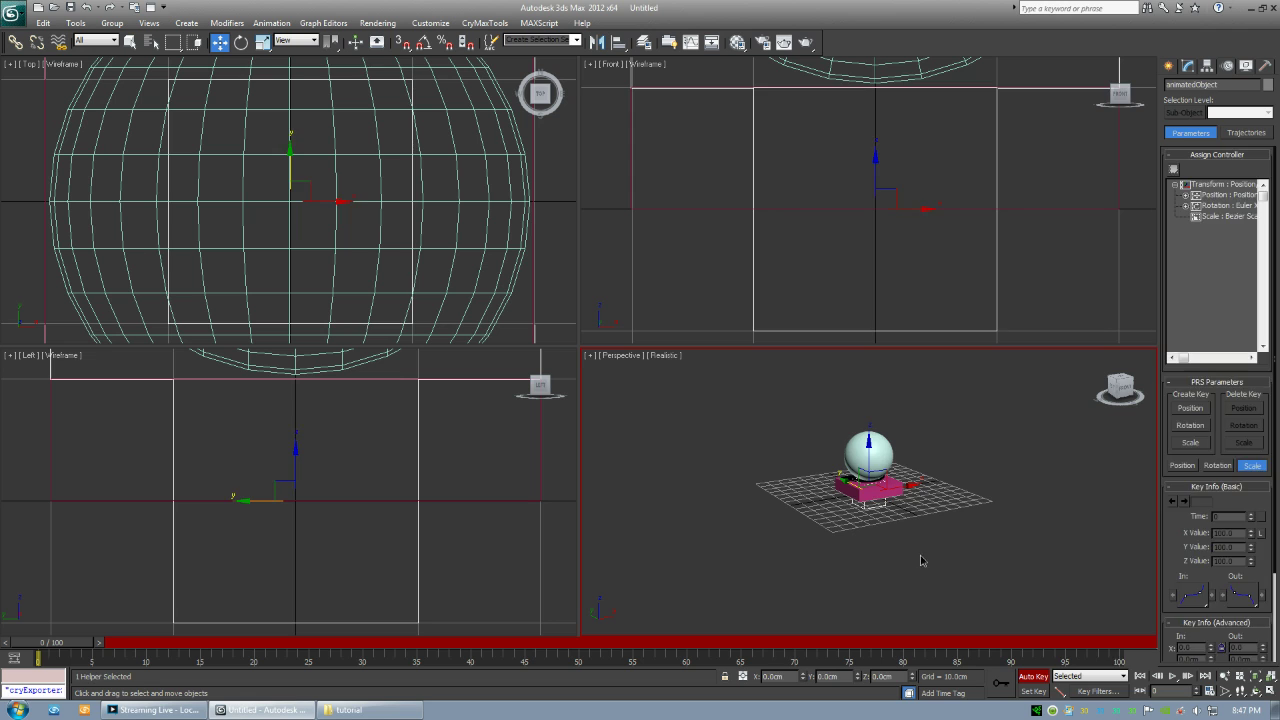
left_click(1266, 65)
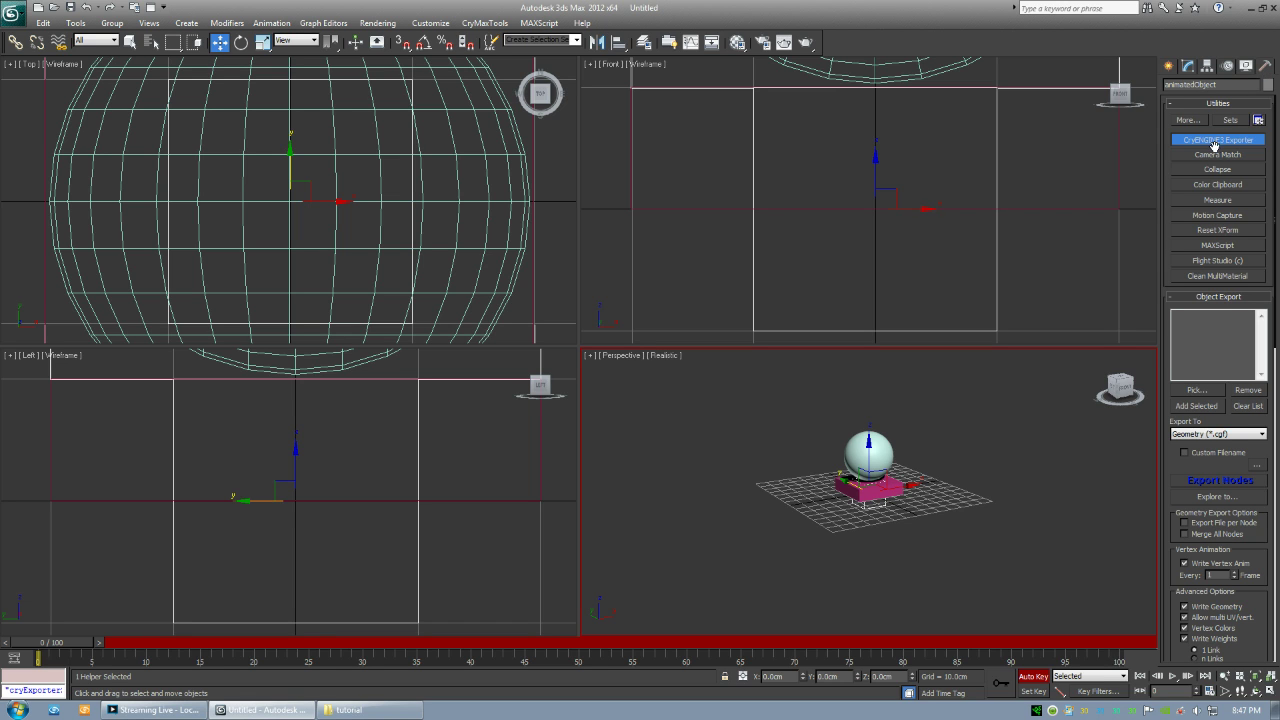
left_click(1197, 406)
Set the export type to Animated Geometry (*.cga) and turn off Export File per Node.
left_click(1245, 433)
left_click(1201, 437)
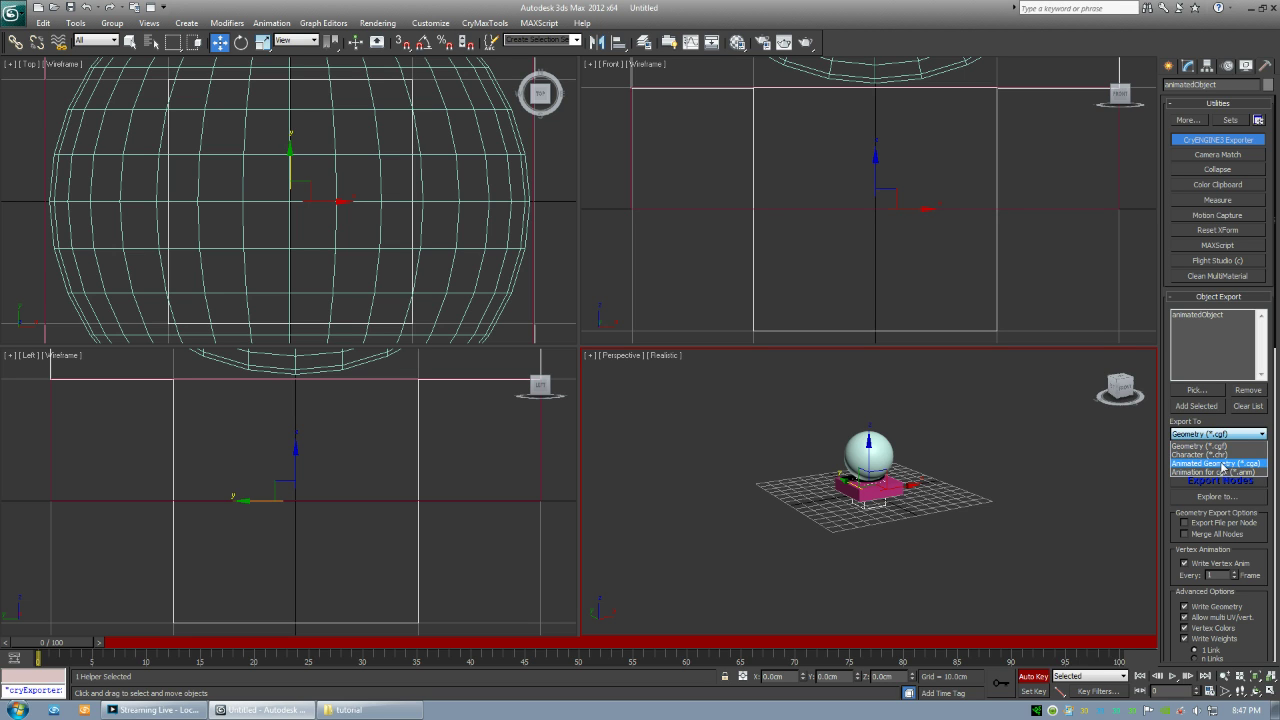
left_click(1222, 465)
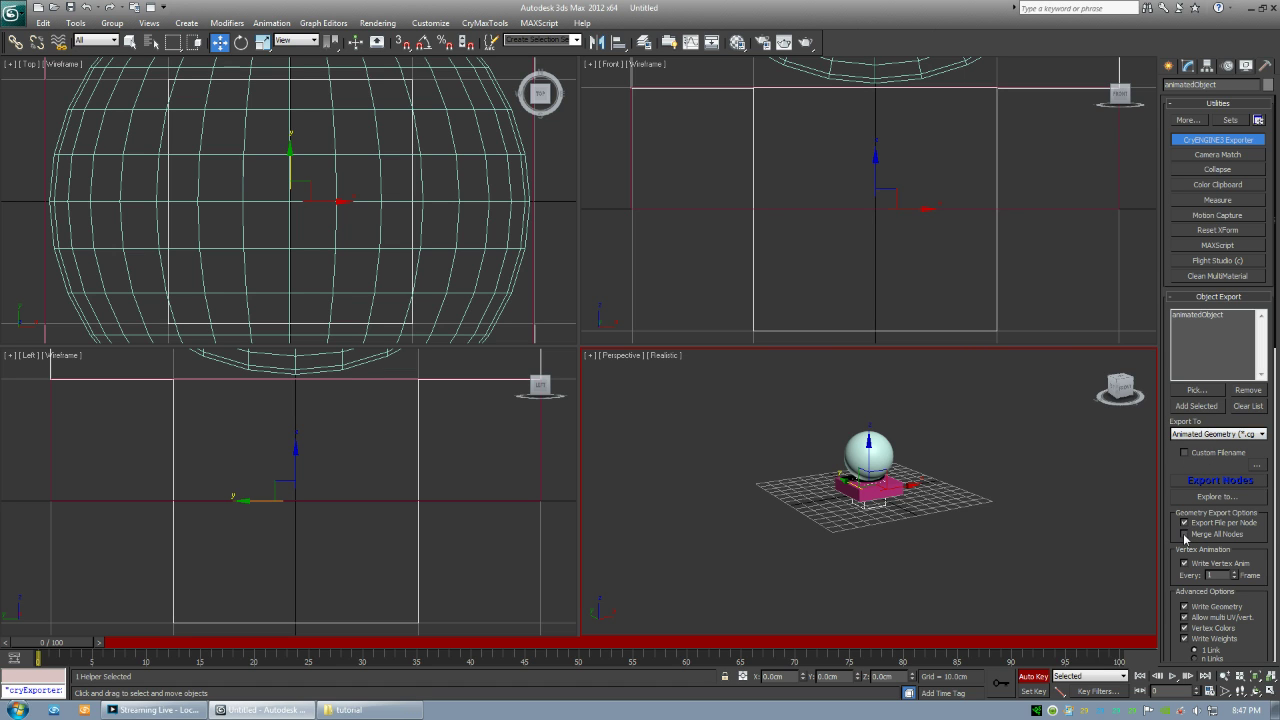
left_click(1186, 524)
Start saving the scene under a new name and copy the path of the SDK's Game\Objects\tutorial folder from Windows Explorer.
left_click(13, 13)
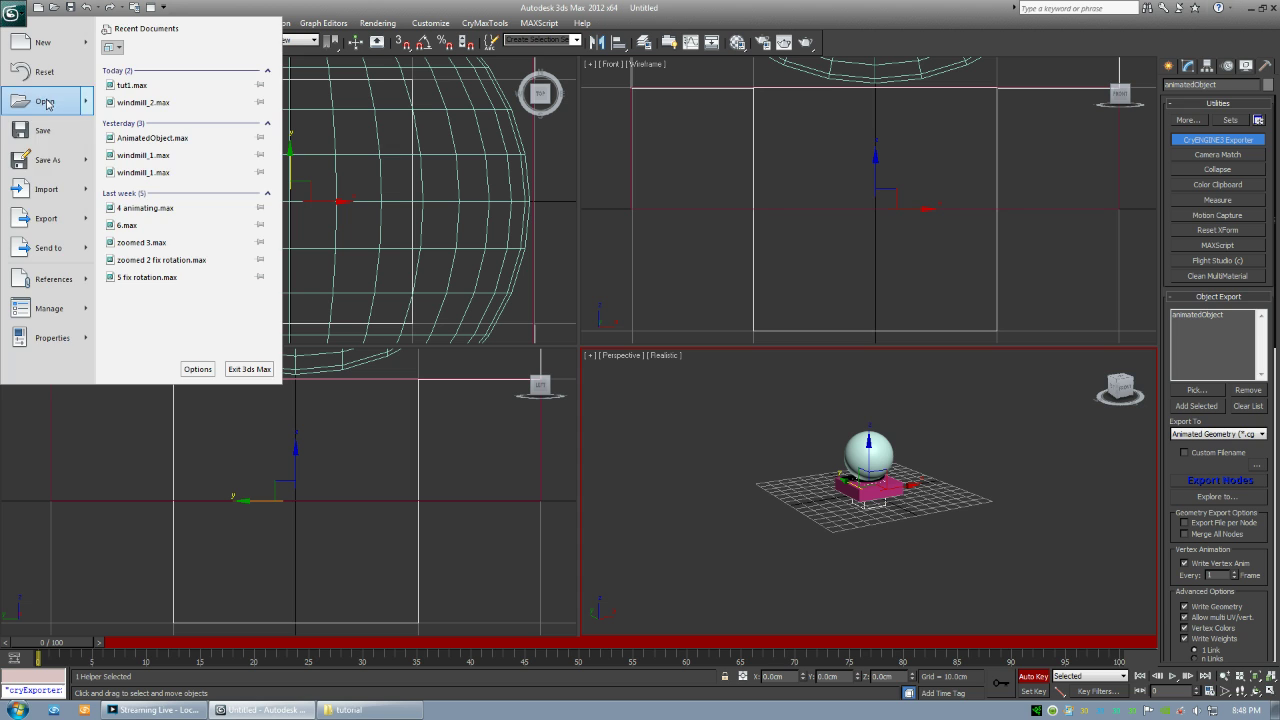
left_click(45, 160)
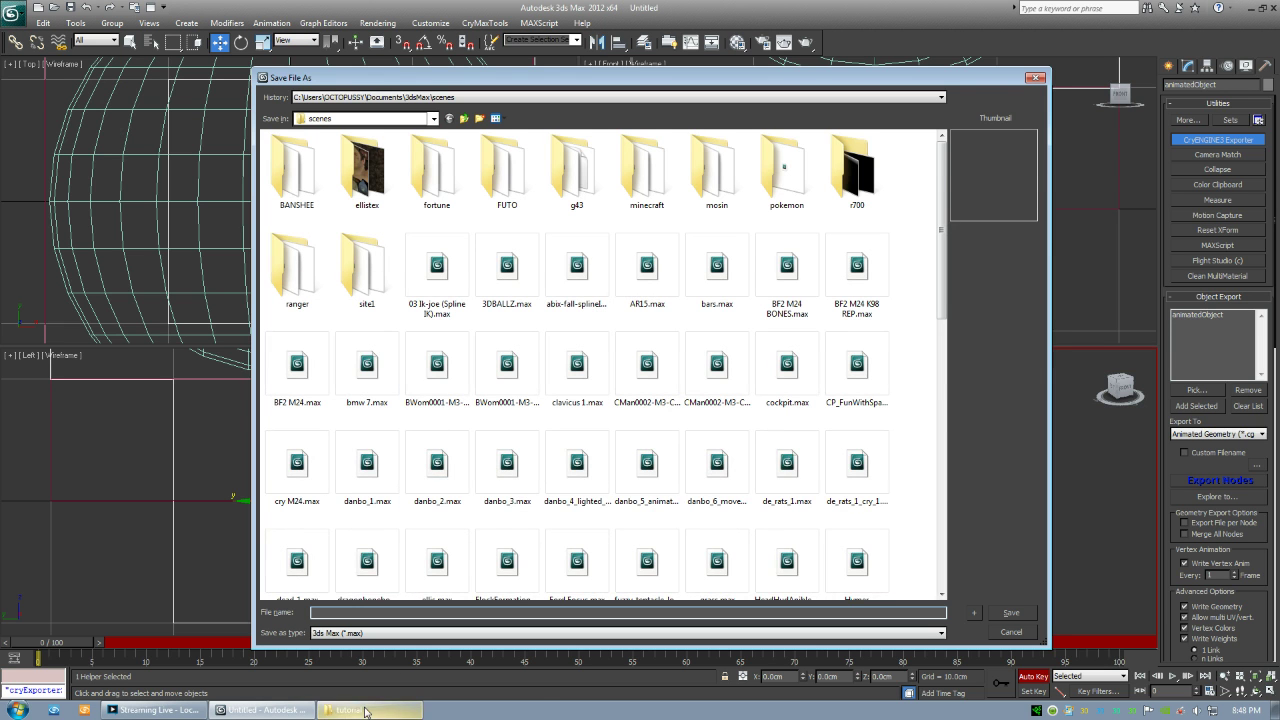
left_click(366, 711)
left_click(378, 163)
double_click(232, 295)
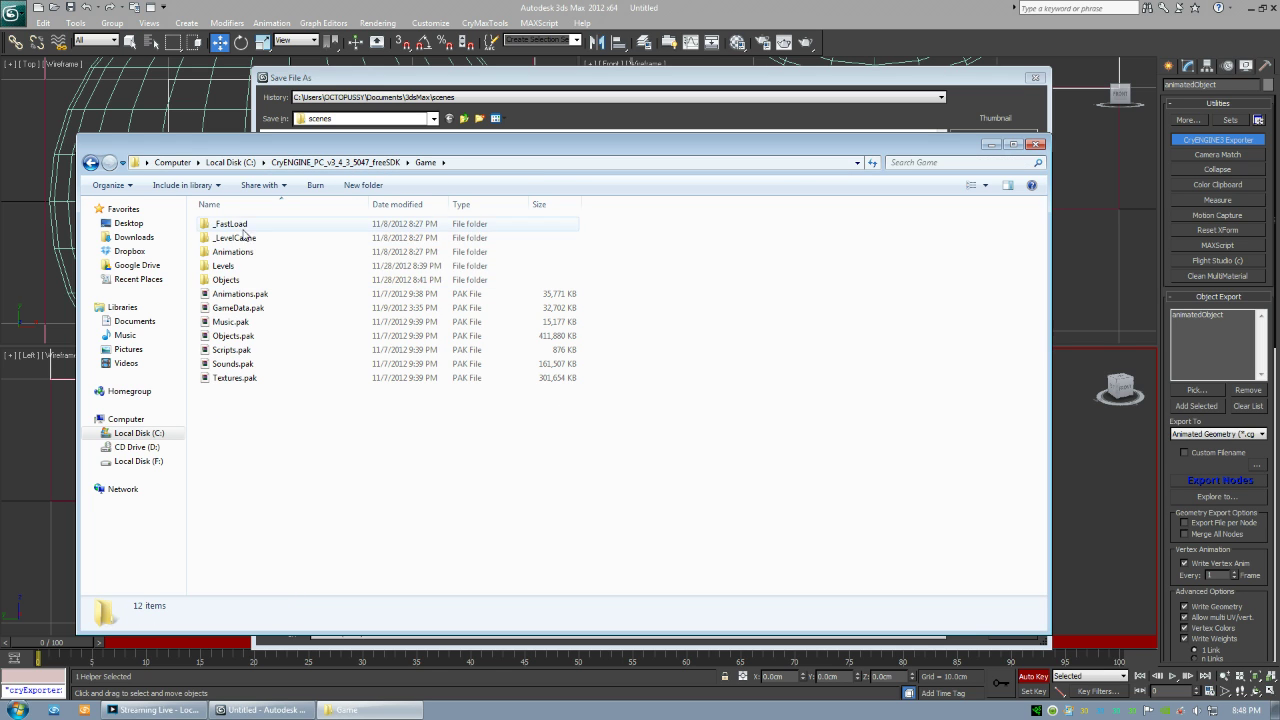
double_click(220, 281)
double_click(233, 227)
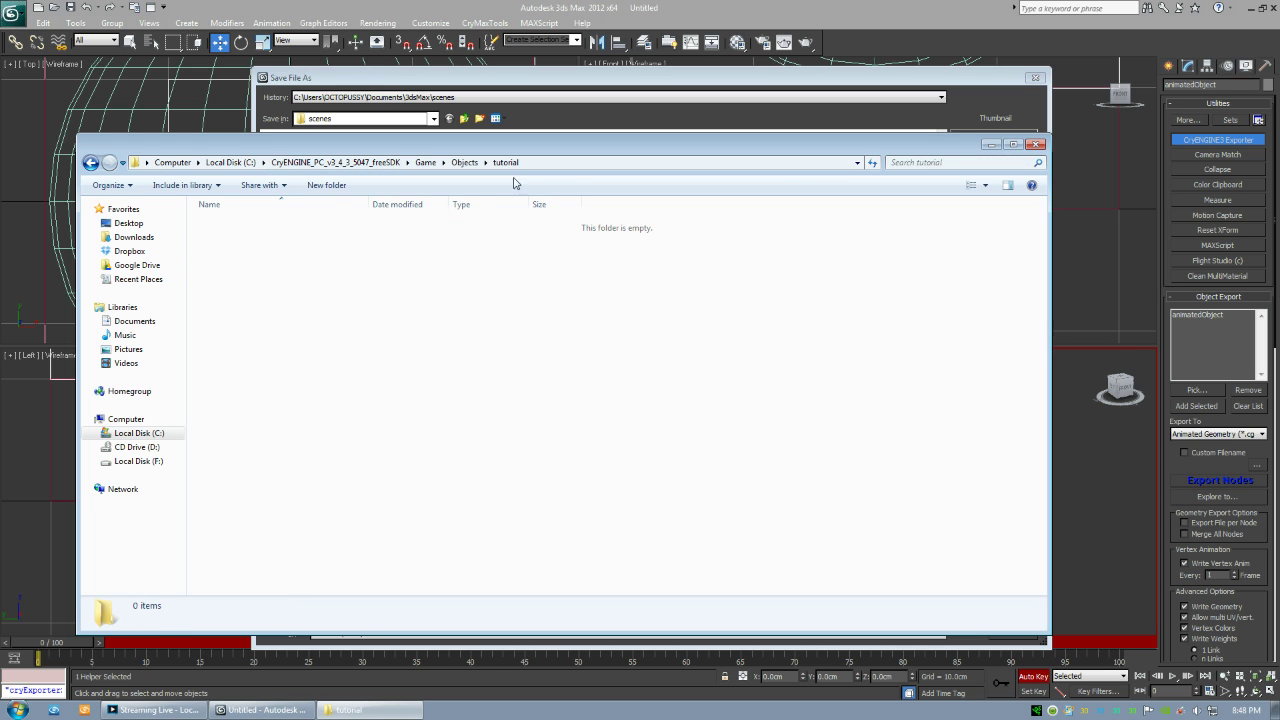
left_click(540, 162)
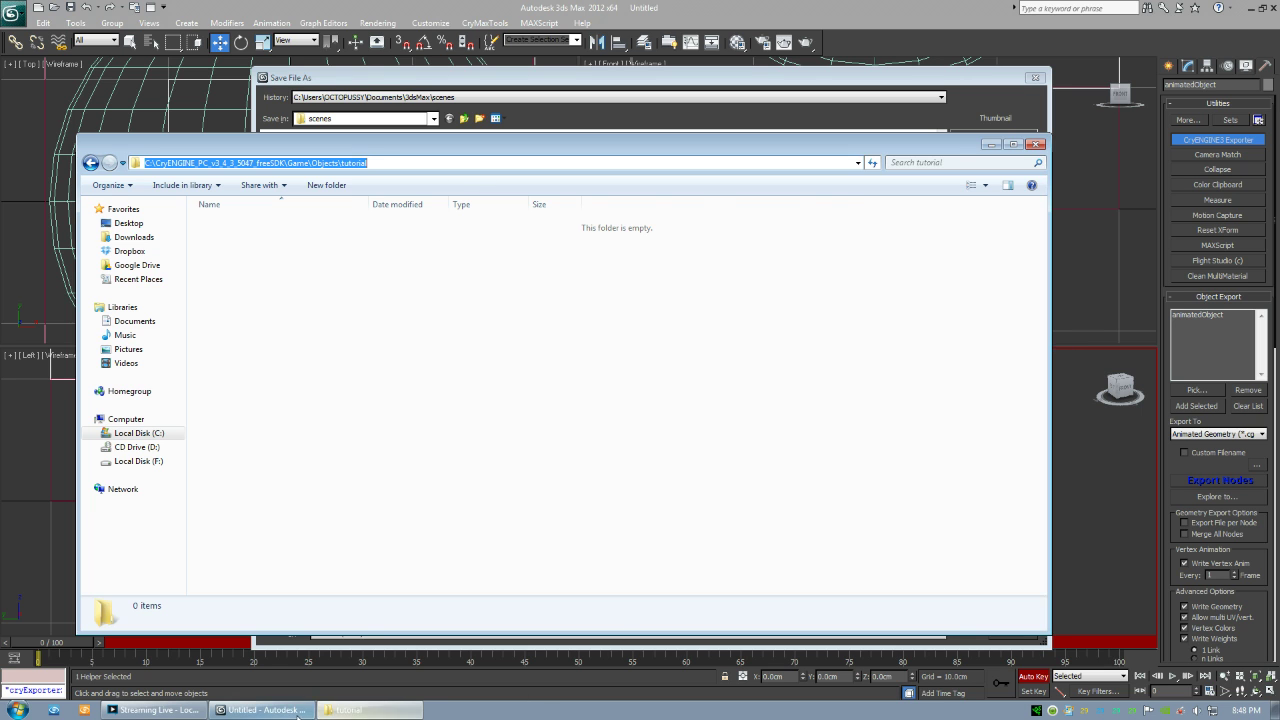
Return to the 3ds Max save dialog, go to the copied tutorial folder path and save the scene as tut.
left_click(360, 710)
left_click(531, 614)
key("ctrl+v")
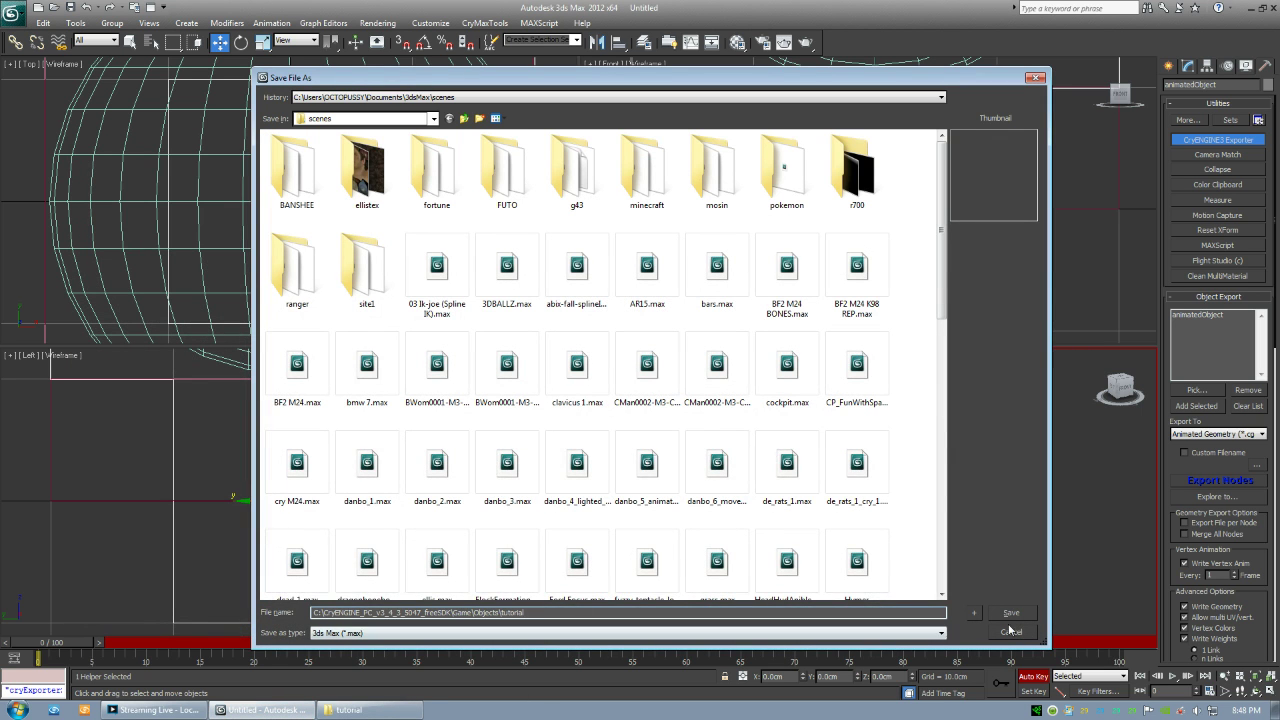
key("Return")
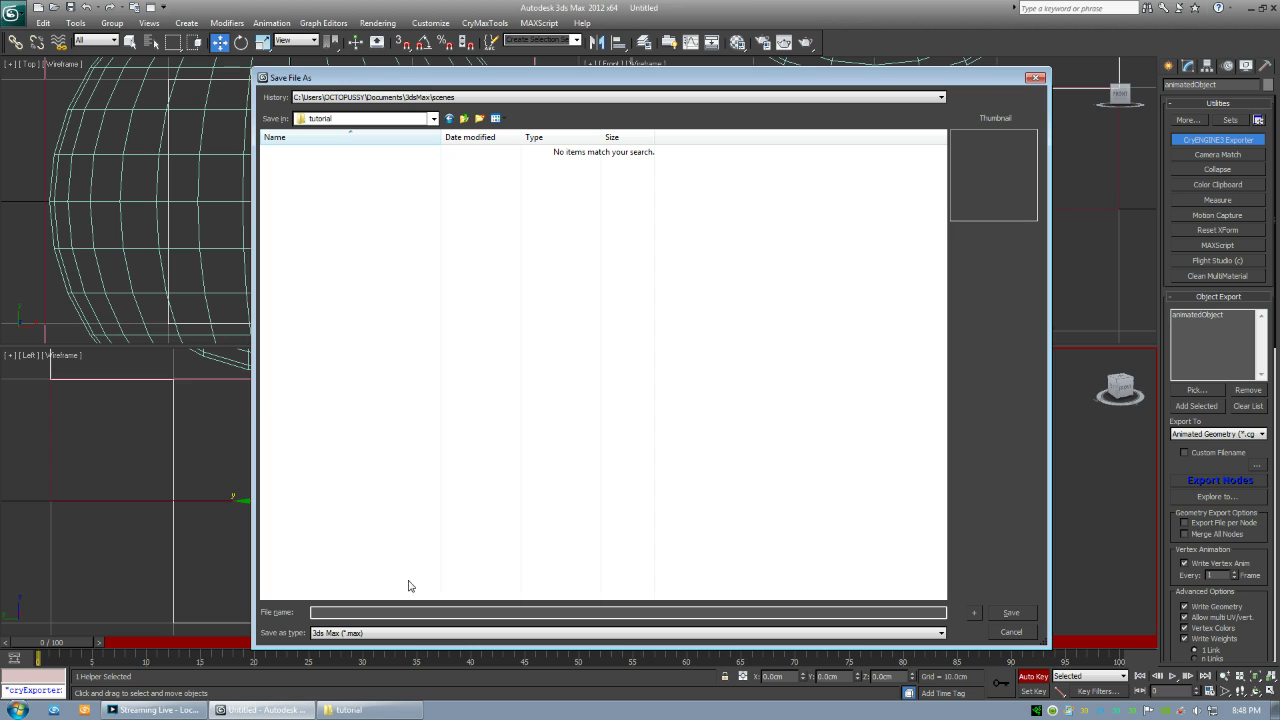
left_click(388, 613)
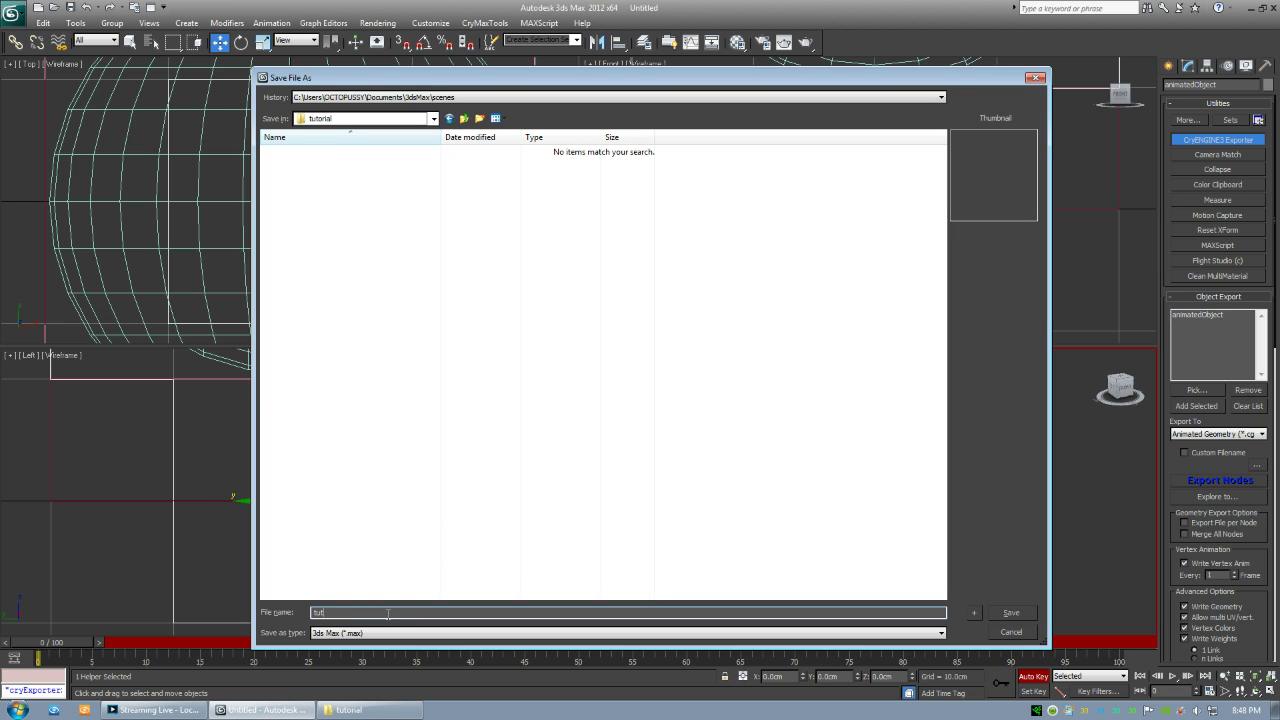
key("Return")
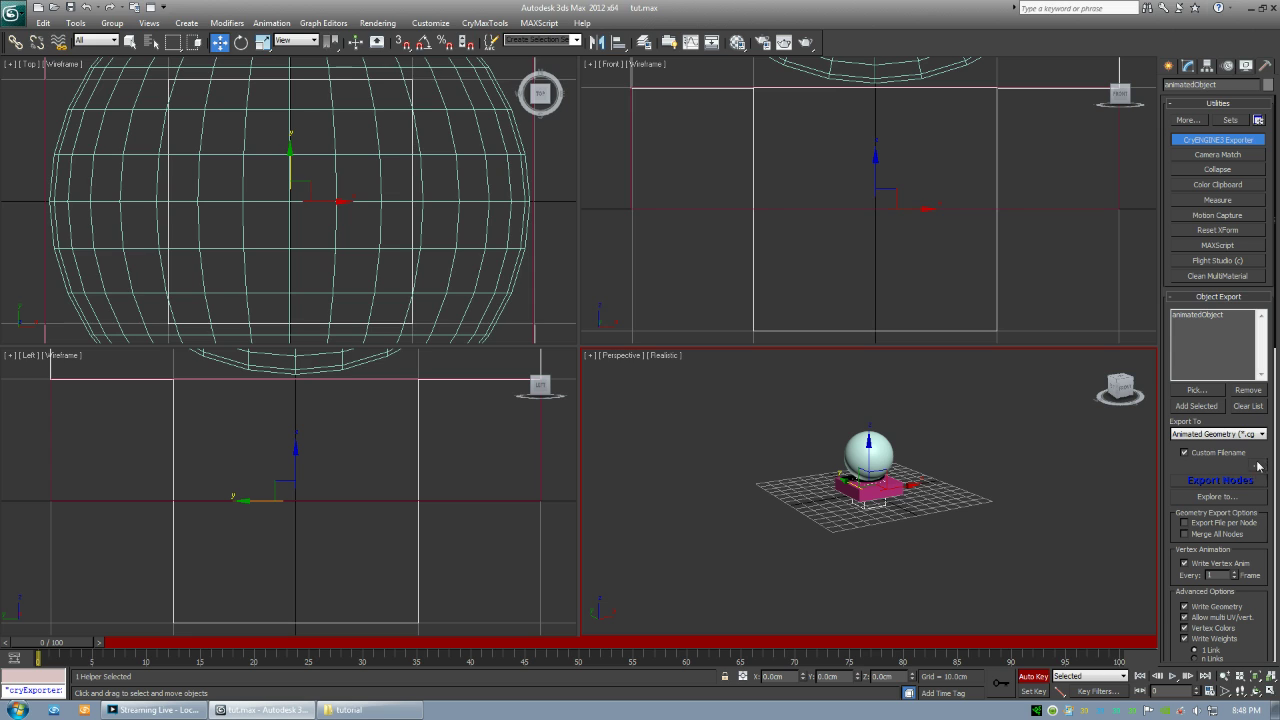
left_click(1258, 466)
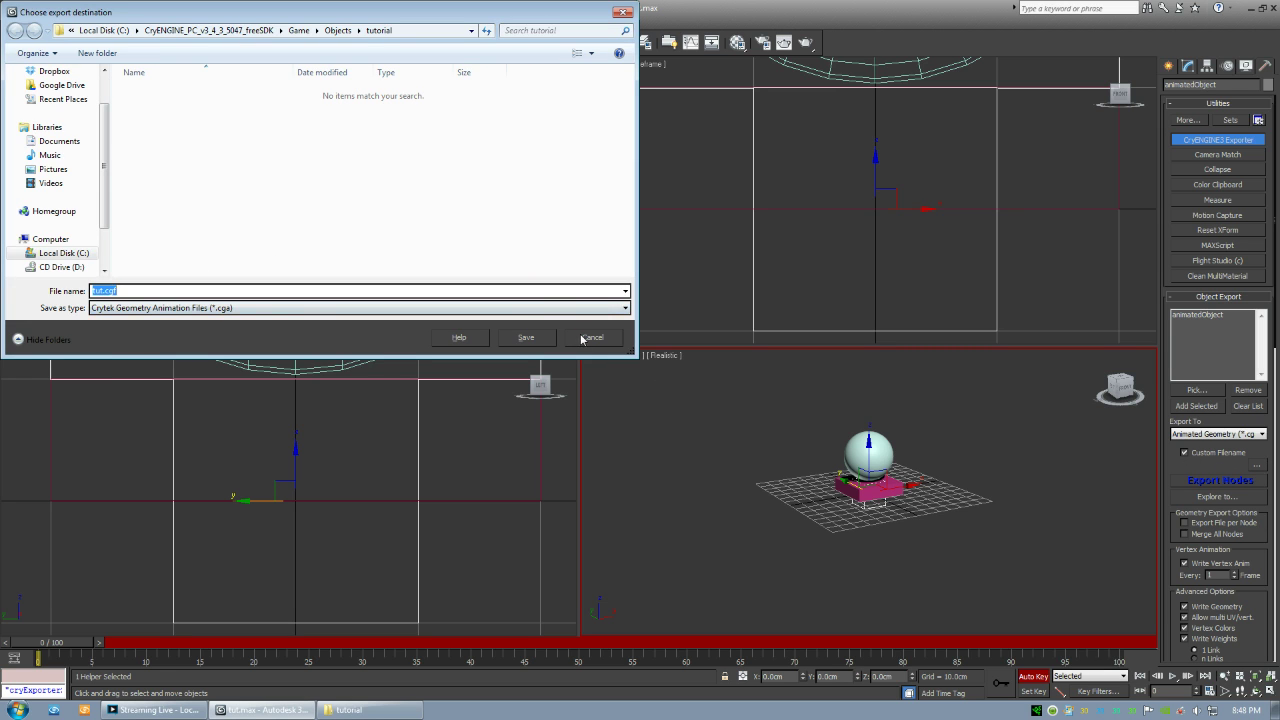
left_click(591, 337)
left_click(1185, 452)
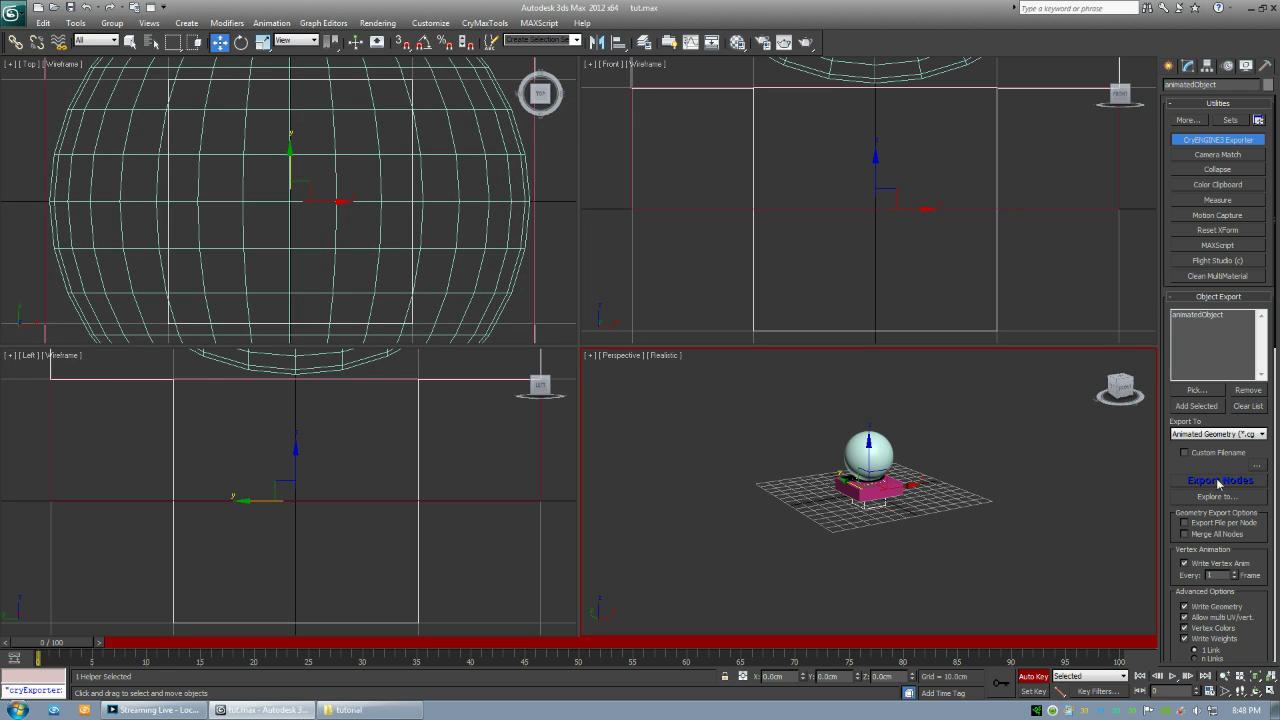
Export the listed nodes to tut.cga and highlight the tut001 and tut002 lines in the export log.
left_click(1219, 482)
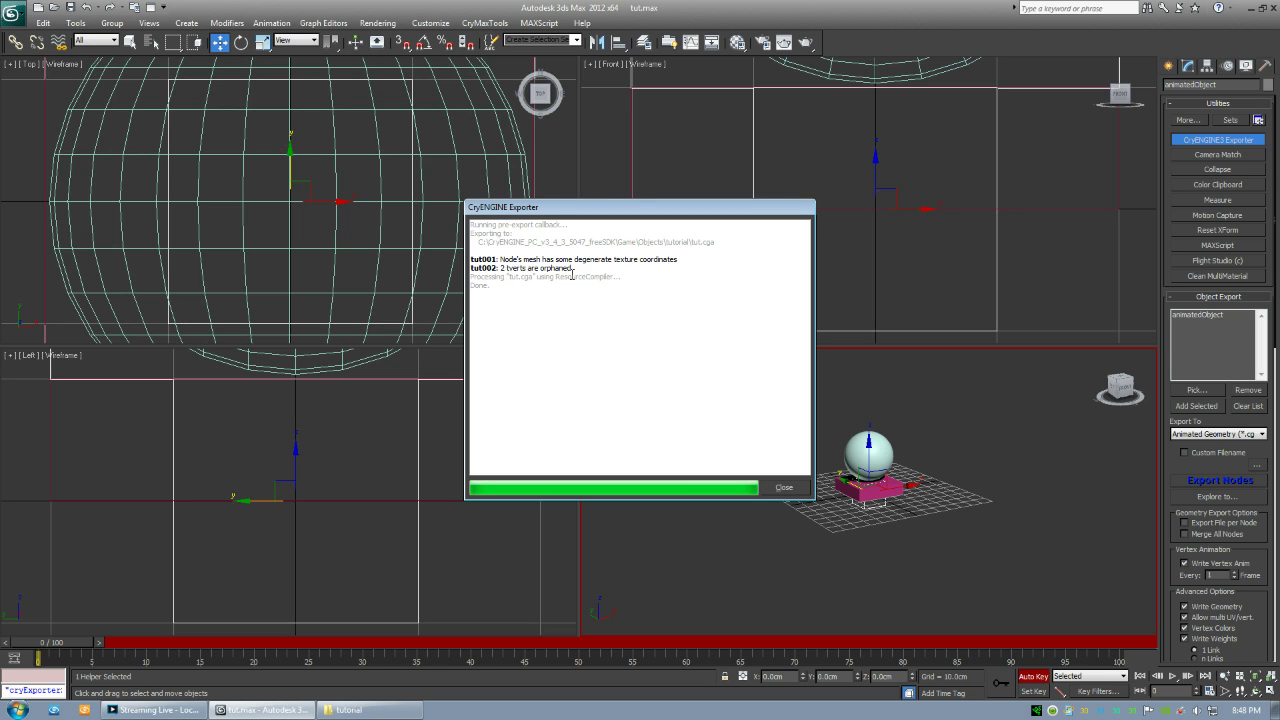
left_click_drag(586, 272, 409, 259)
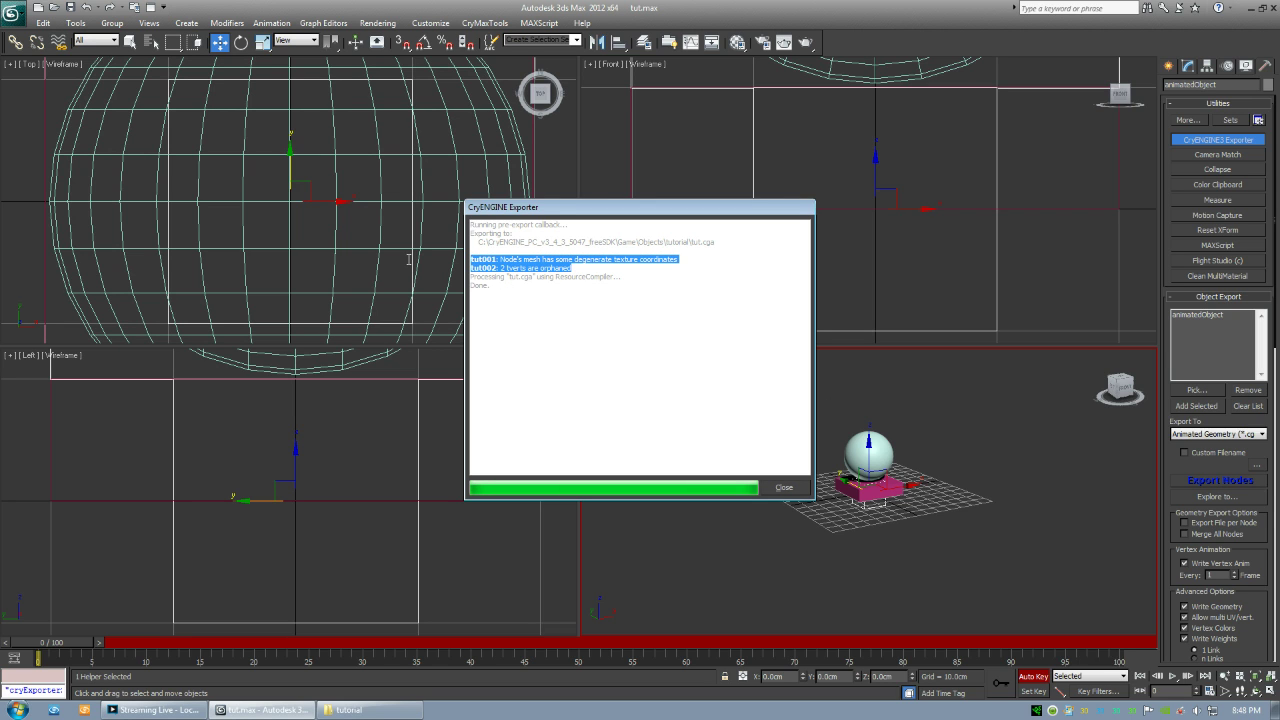
Switch to Windows Explorer to check tut.max in the tutorial folder, and return to 3ds Max to close the export log.
left_click(349, 709)
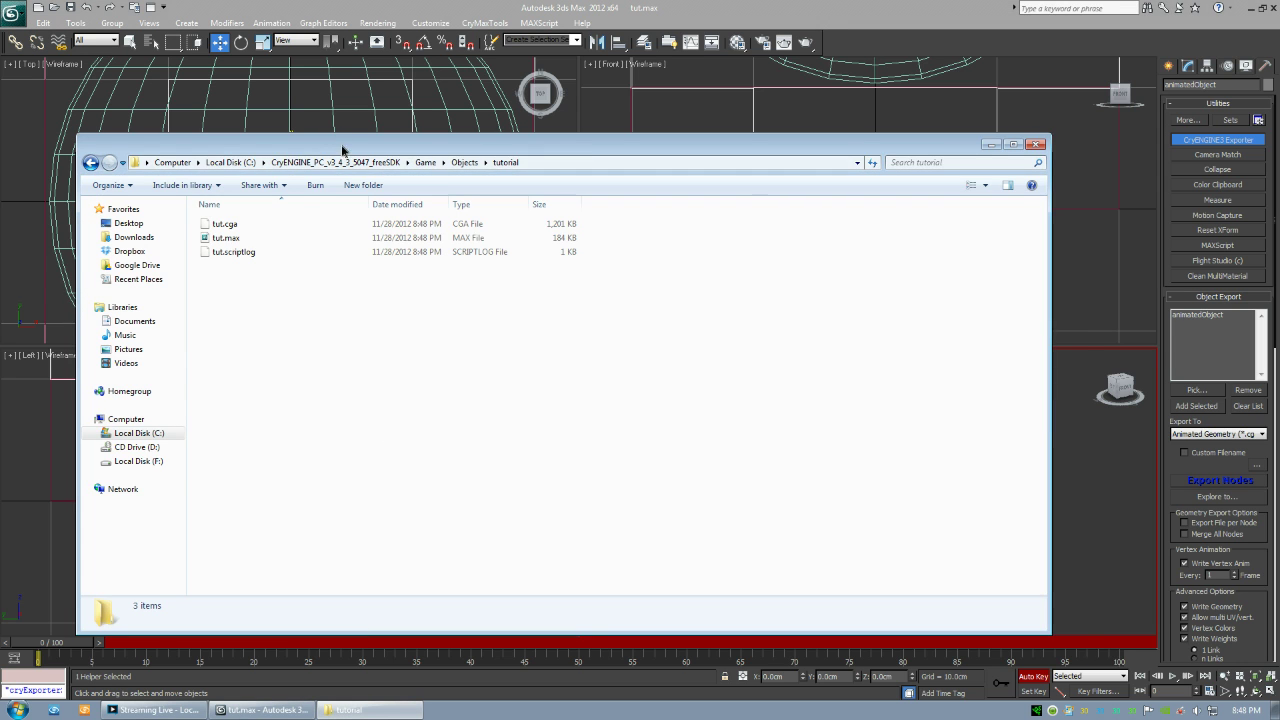
left_click_drag(341, 150, 425, 189)
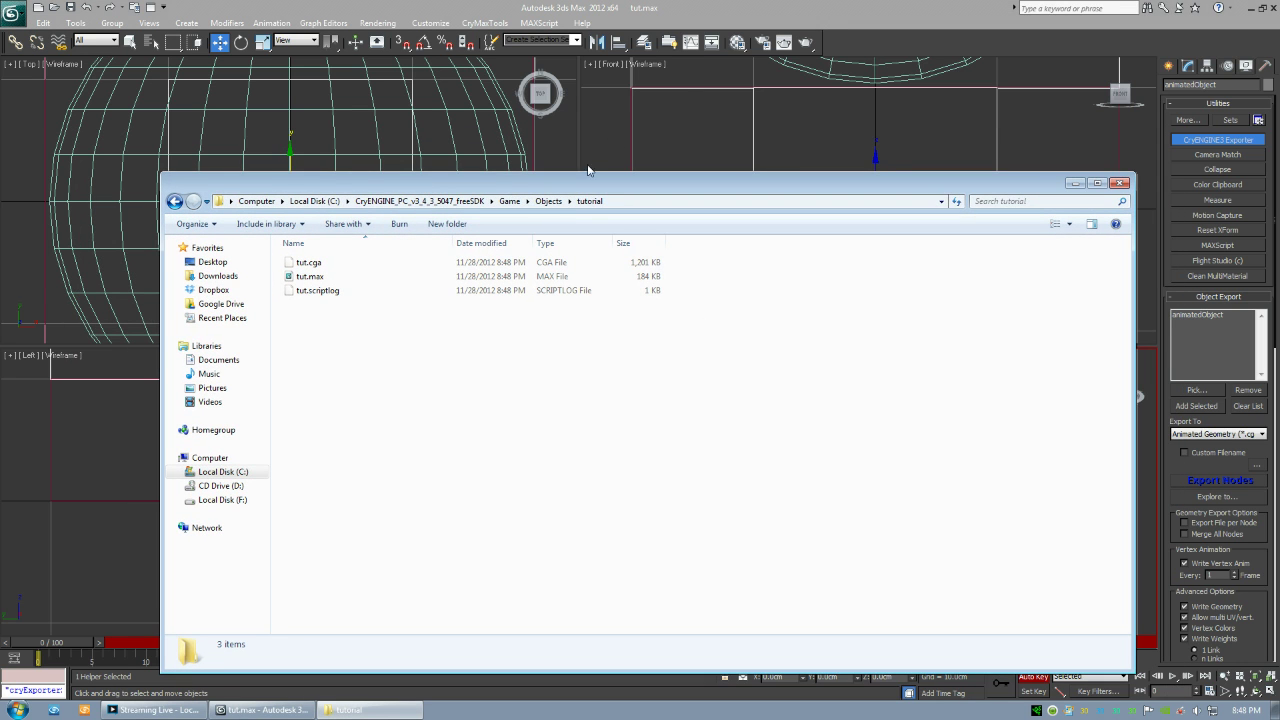
left_click_drag(588, 184, 548, 140)
left_click(279, 233)
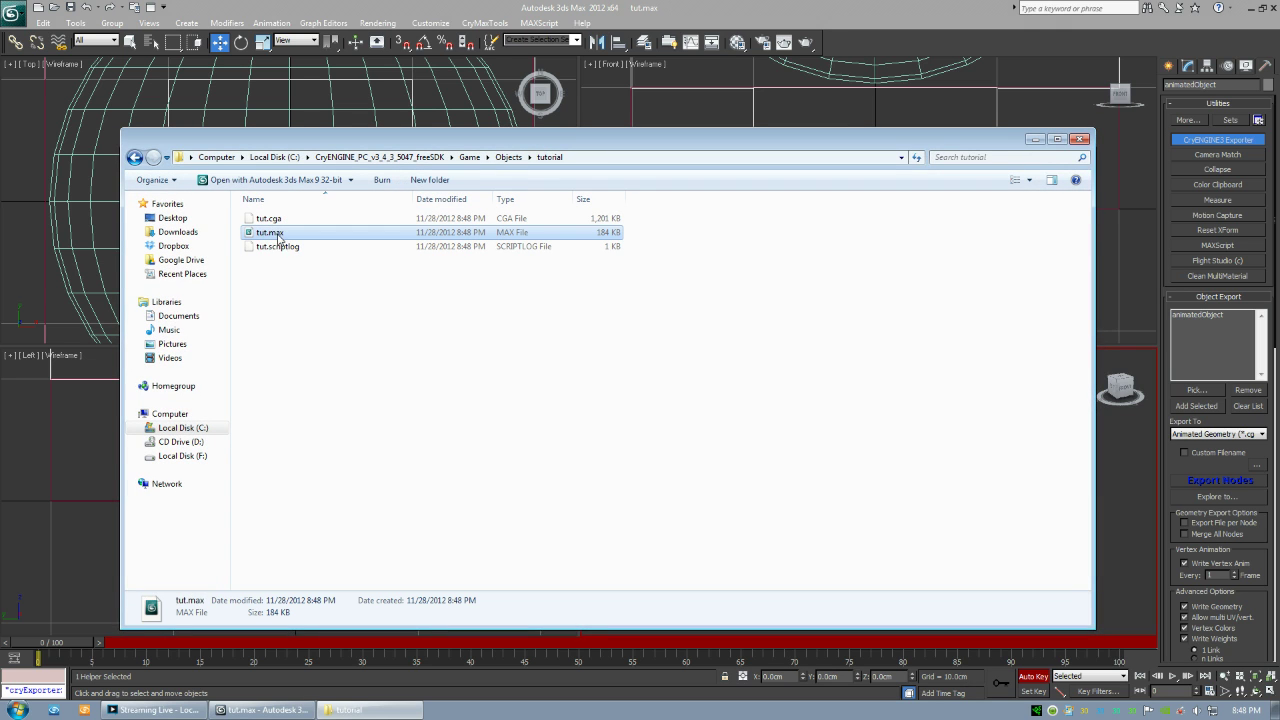
left_click(148, 7)
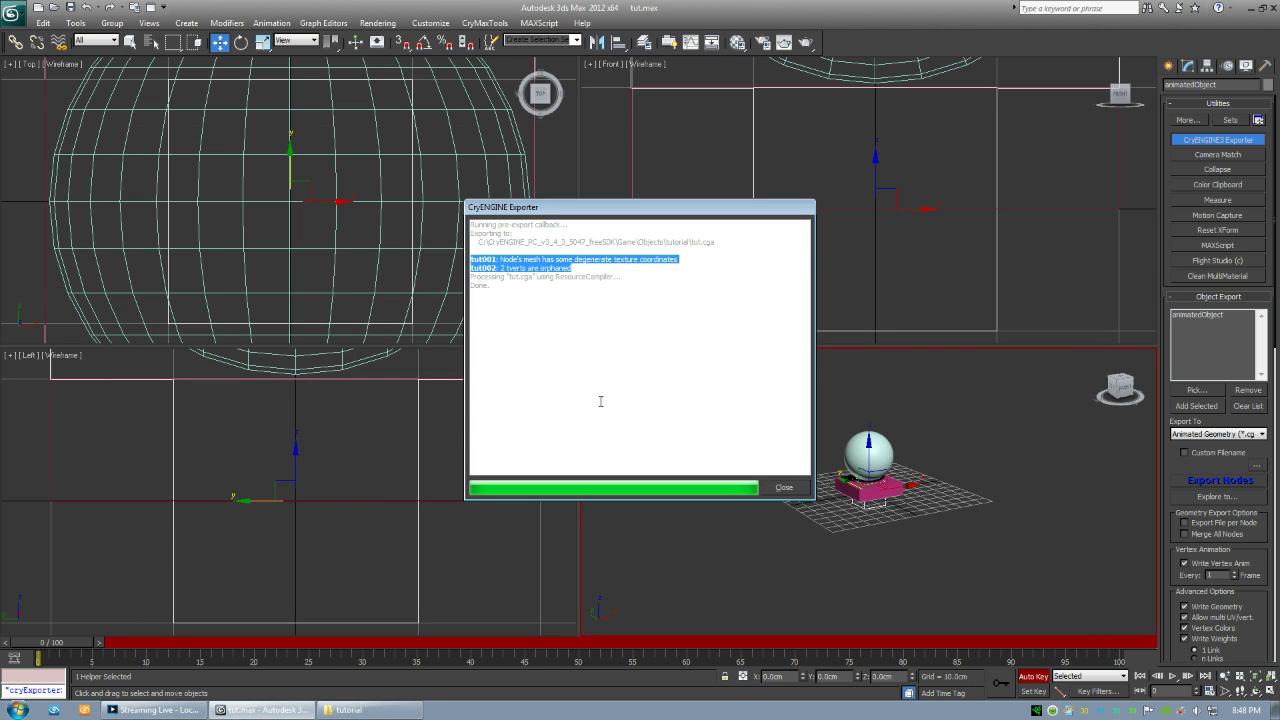
left_click(784, 488)
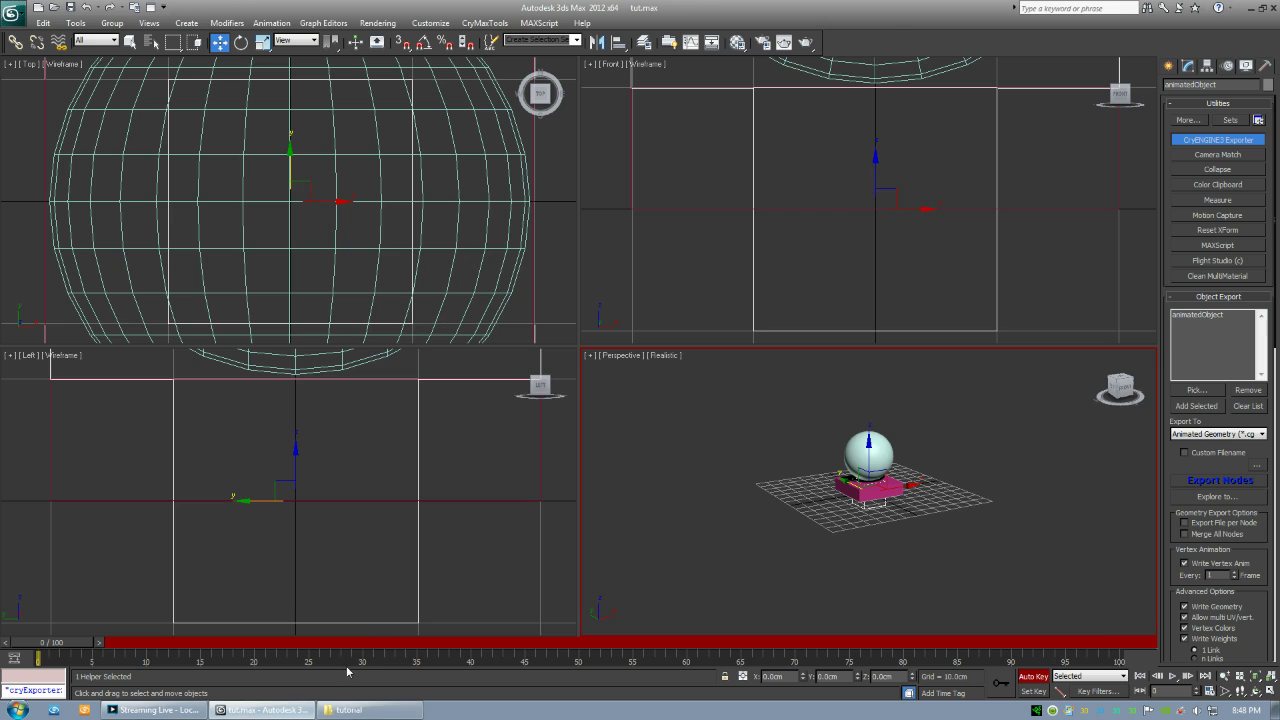
Inspect the exported tut.scriptlog and tut.cga files in the tutorial folder, and return to 3ds Max with nothing selected.
left_click(348, 710)
left_click(291, 247)
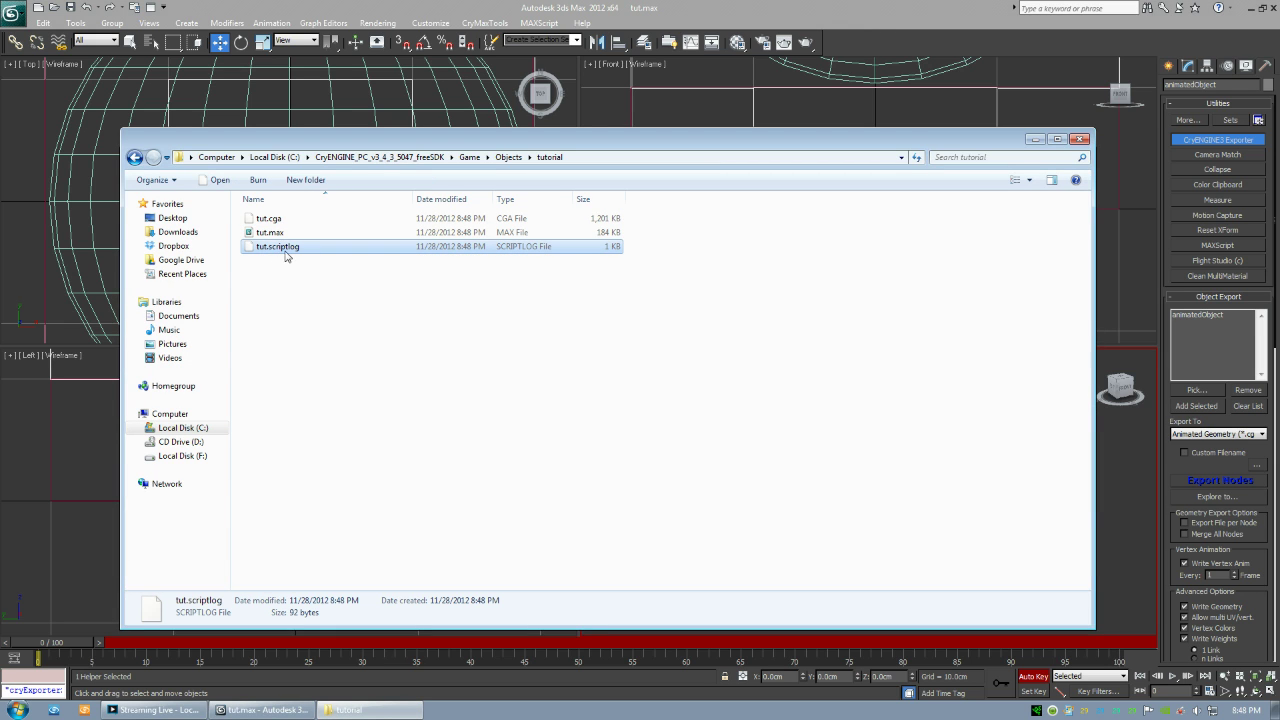
left_click(270, 221)
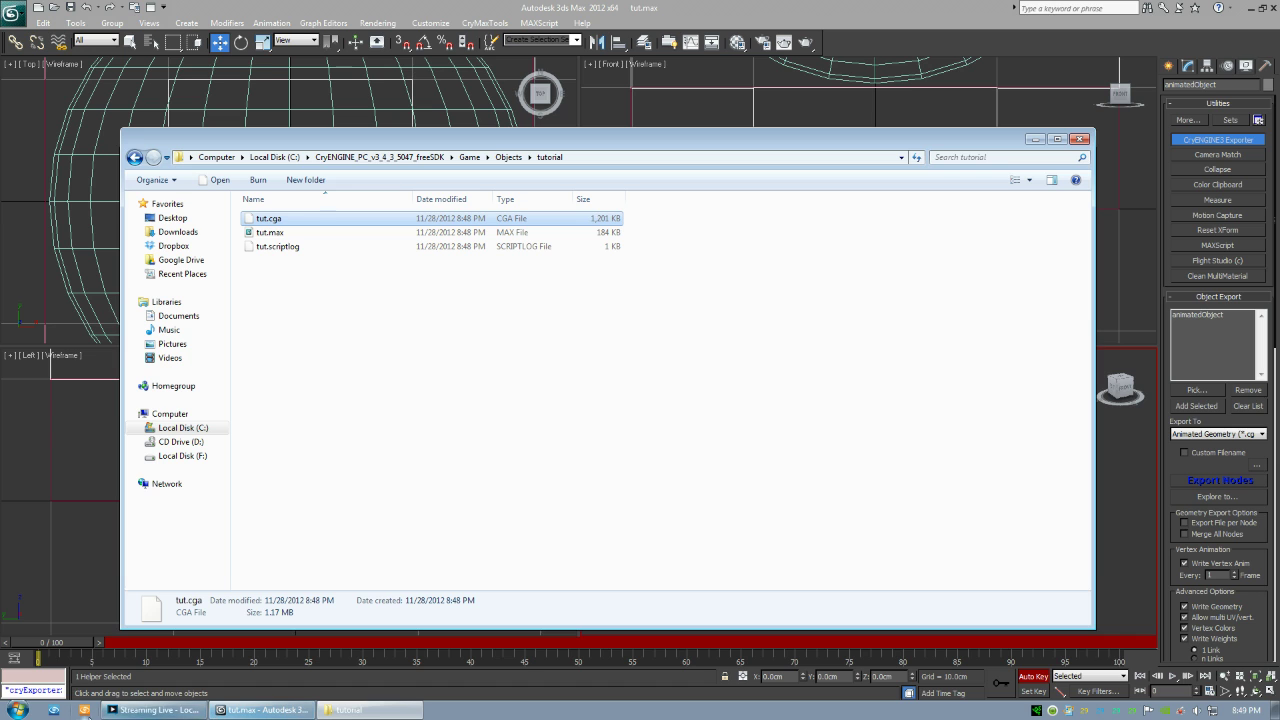
left_click(1035, 142)
left_click(934, 547)
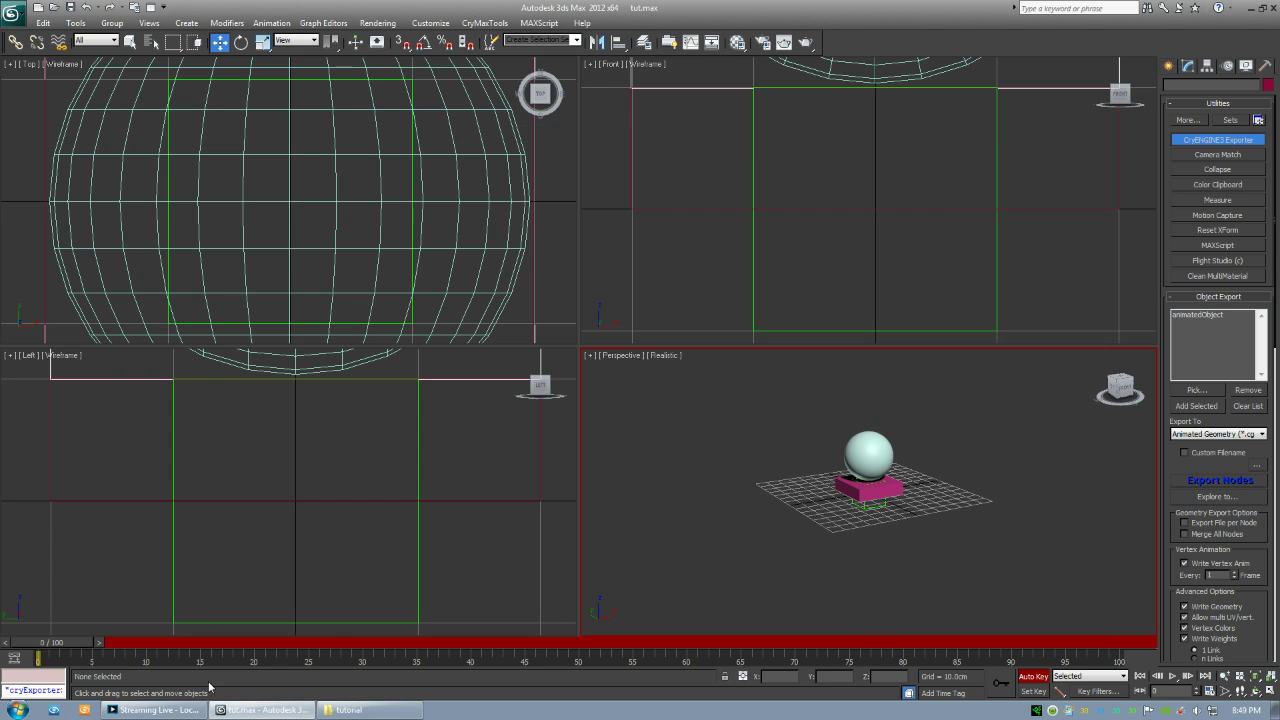
Launch Editor.exe from the Bin64 folder of CryENGINE_PC_v3_4_3_5047_freeSDK and log in to CryDev with the remembered account.
left_click(84, 713)
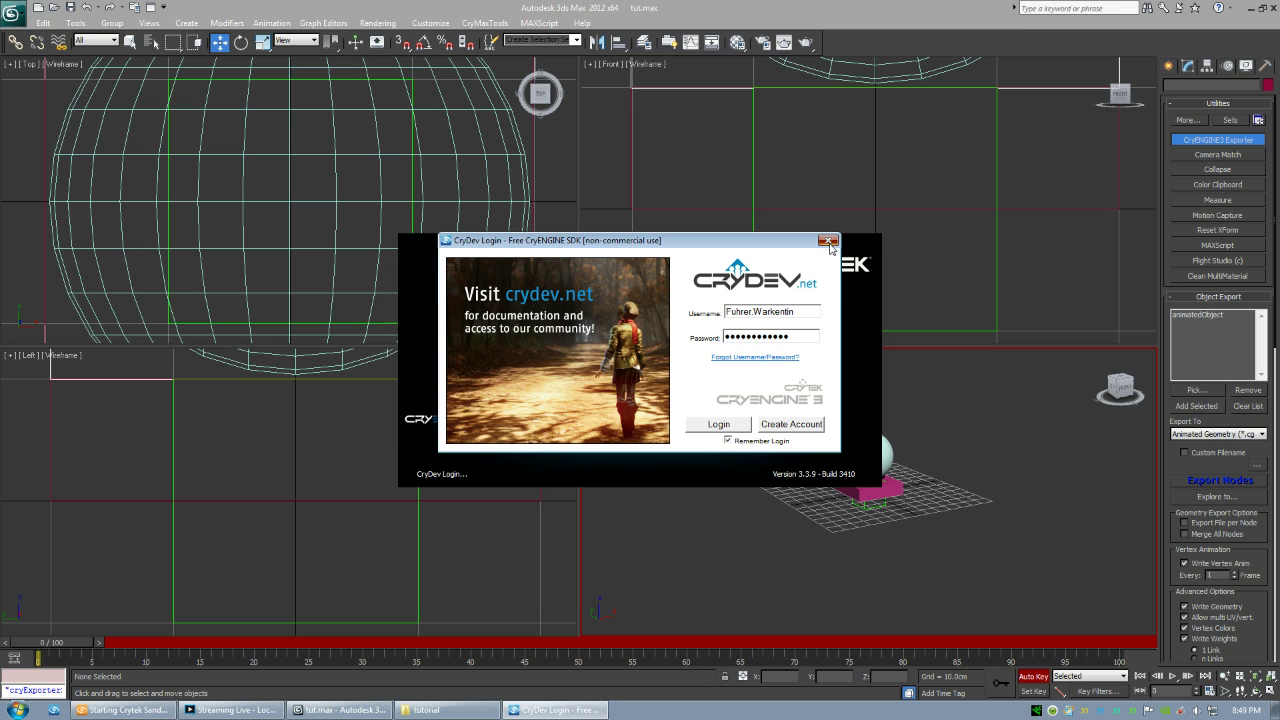
left_click(831, 239)
left_click(365, 710)
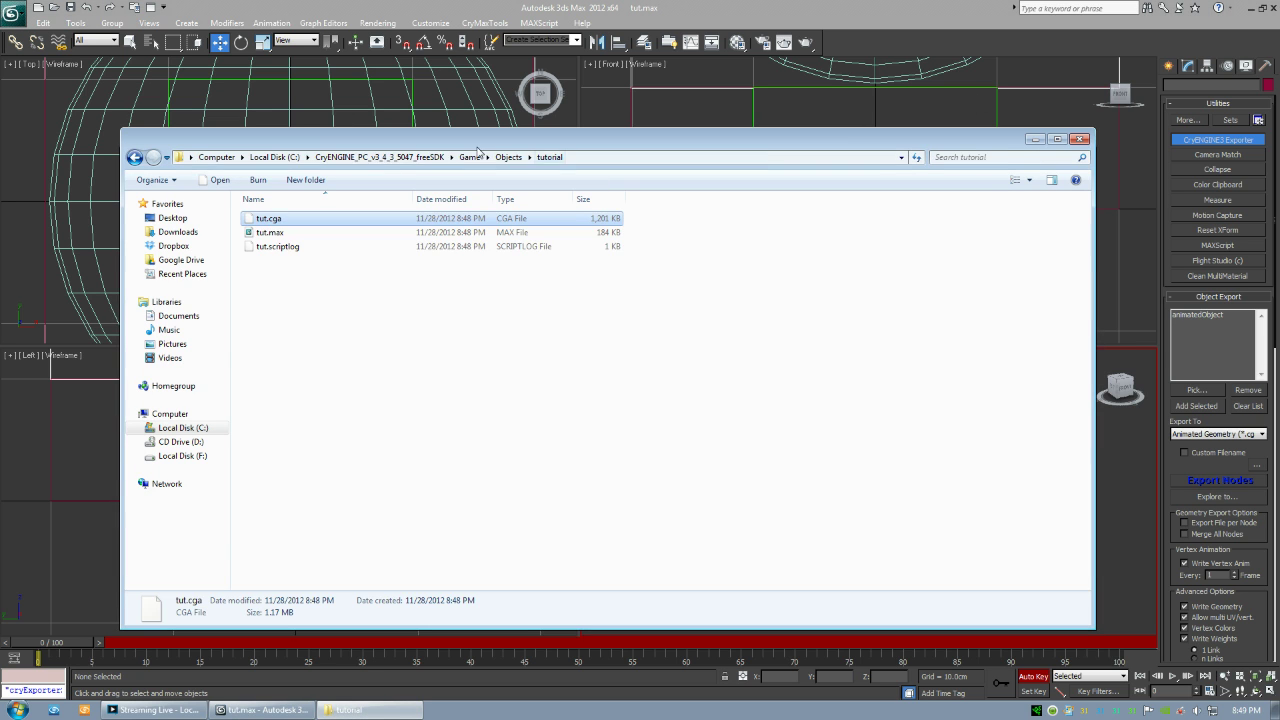
left_click(380, 157)
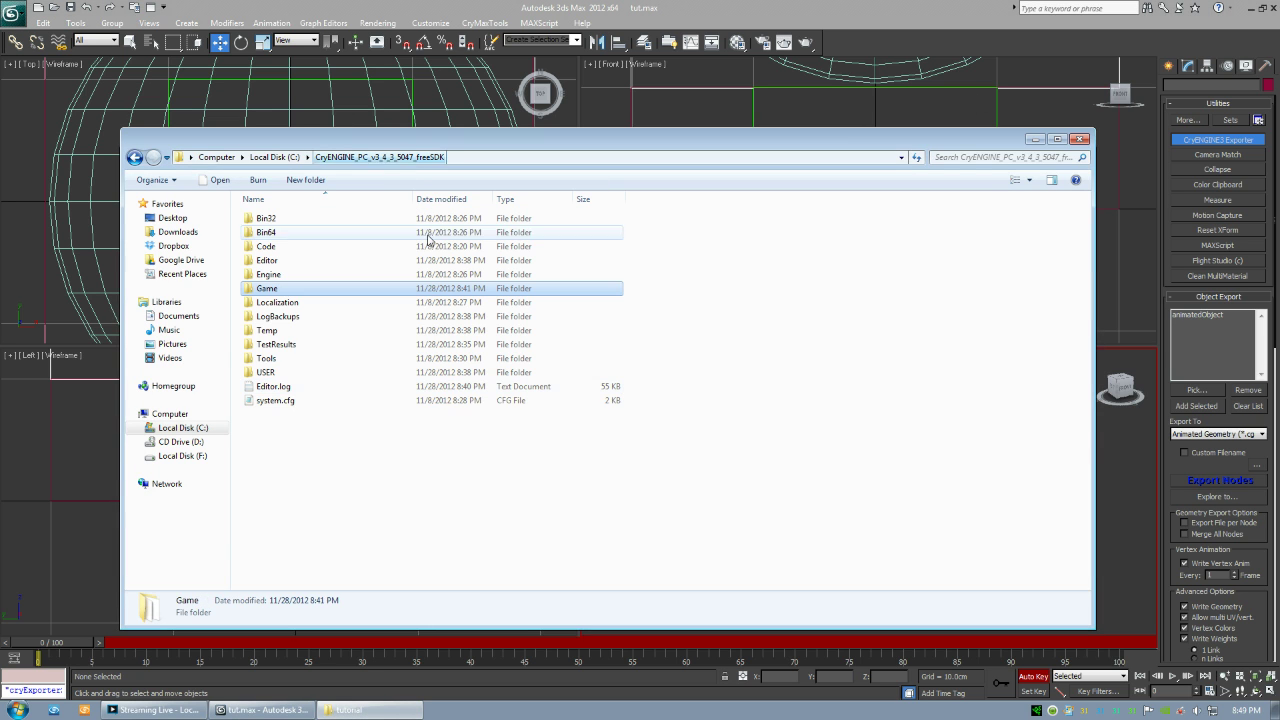
double_click(266, 233)
left_click(272, 484)
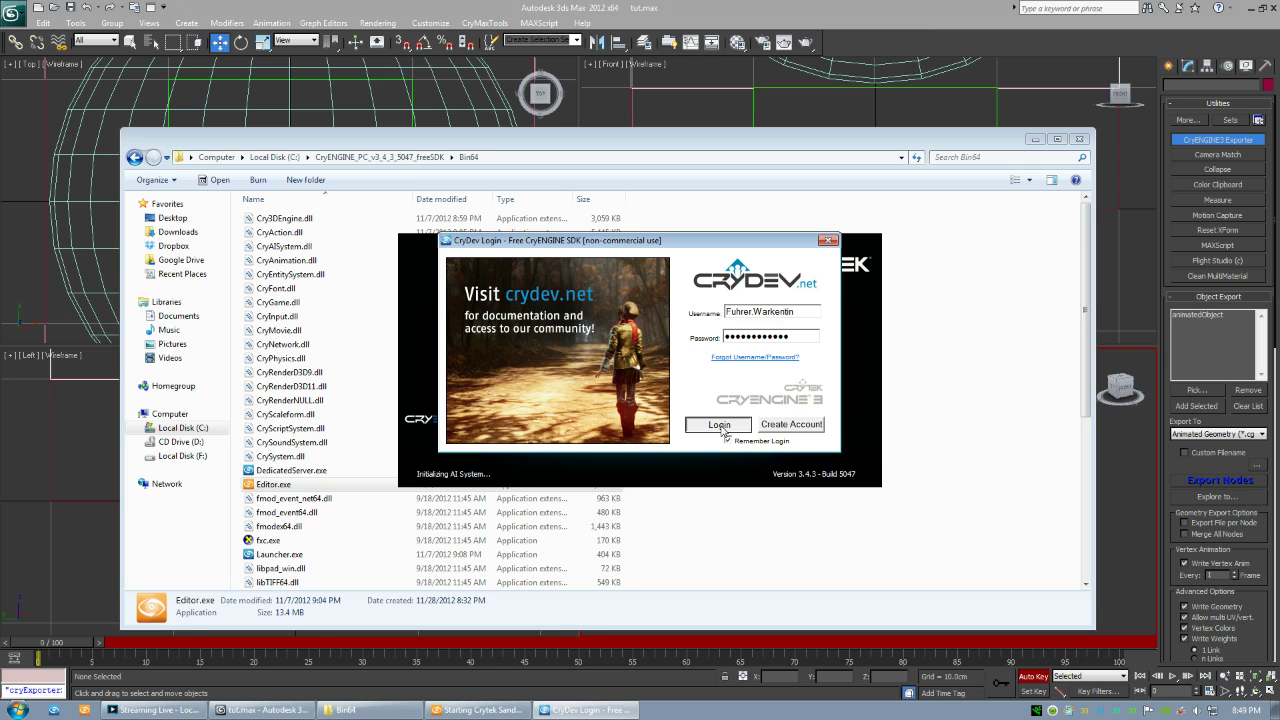
left_click(719, 425)
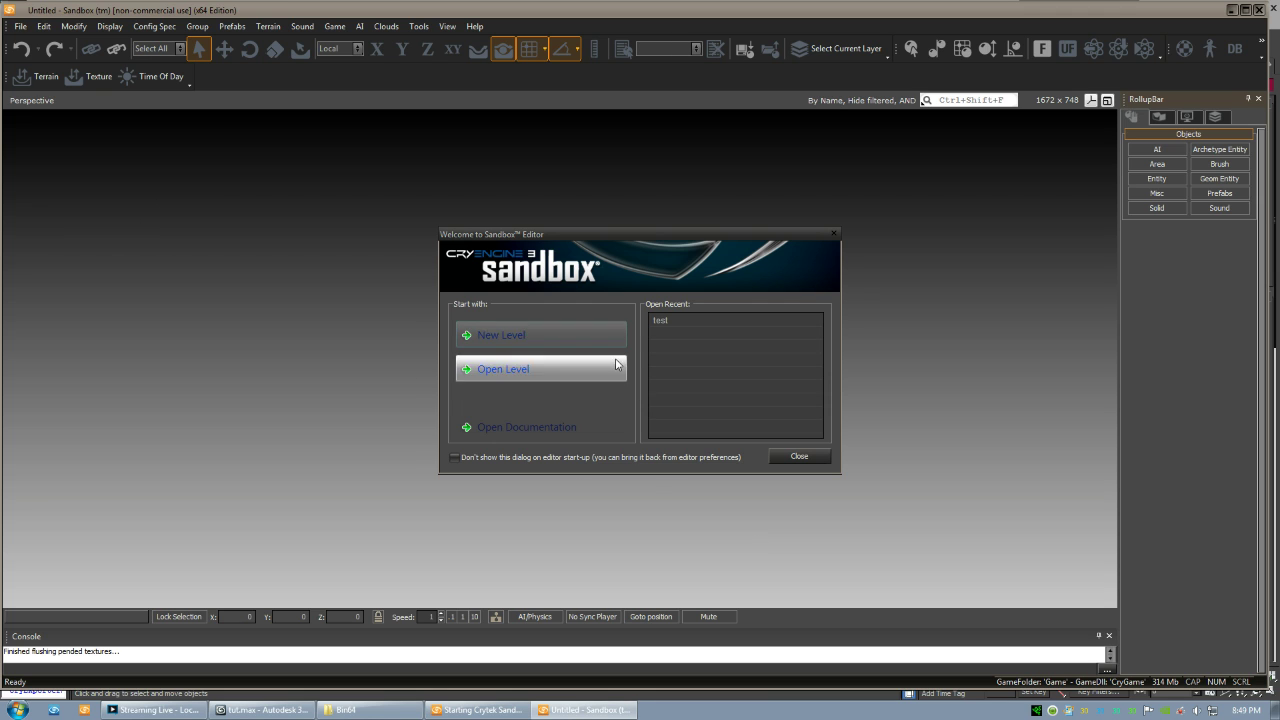
Open the recent level test in Sandbox and aim the camera at the ground near the character.
double_click(662, 321)
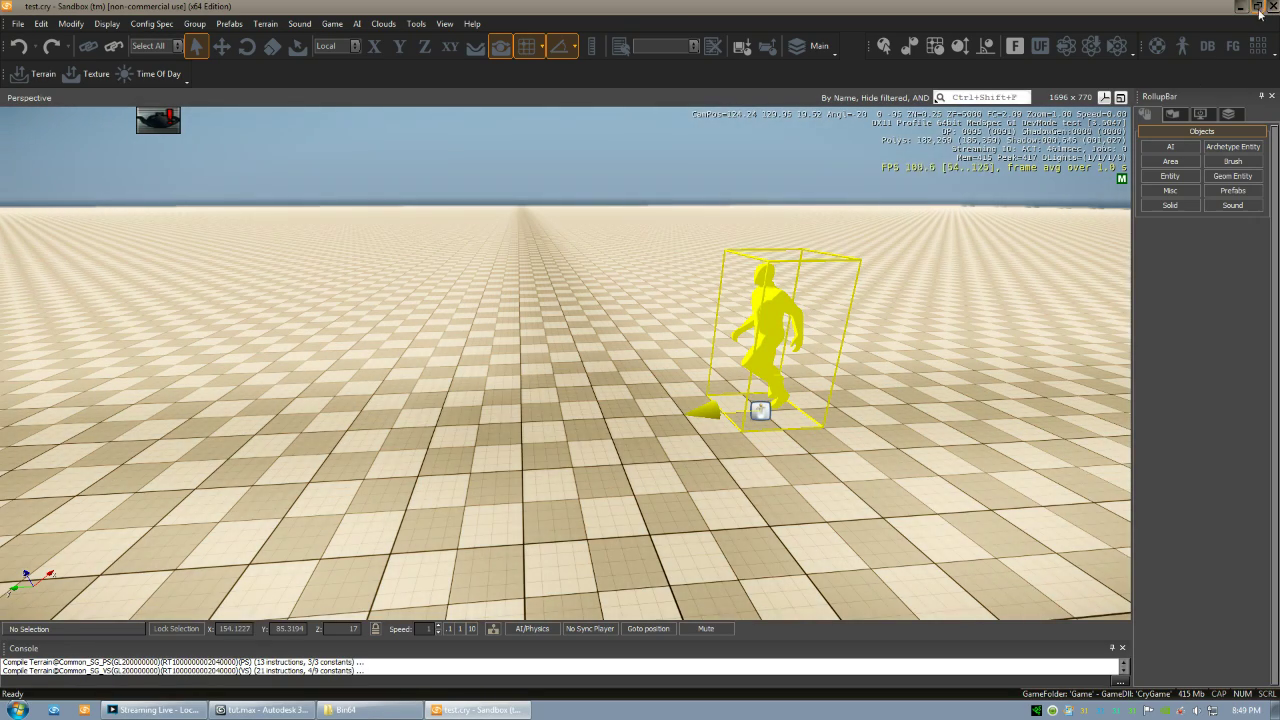
left_click(15, 24)
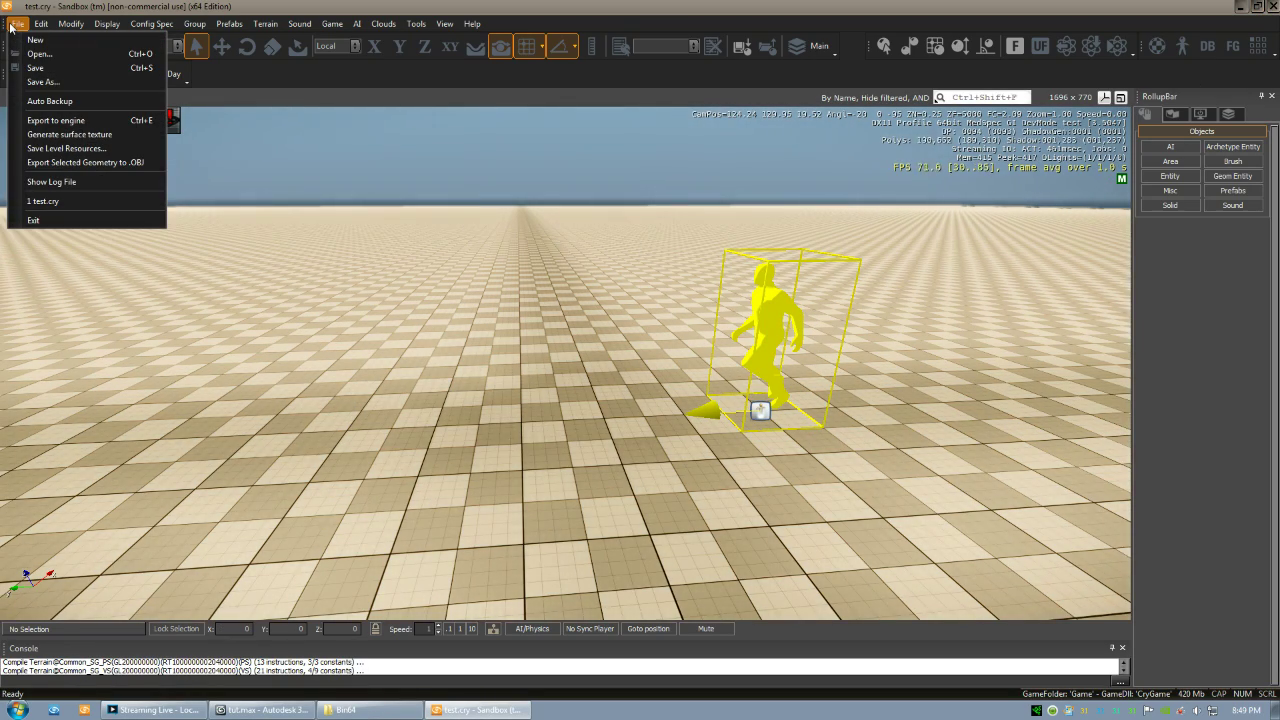
left_click(126, 12)
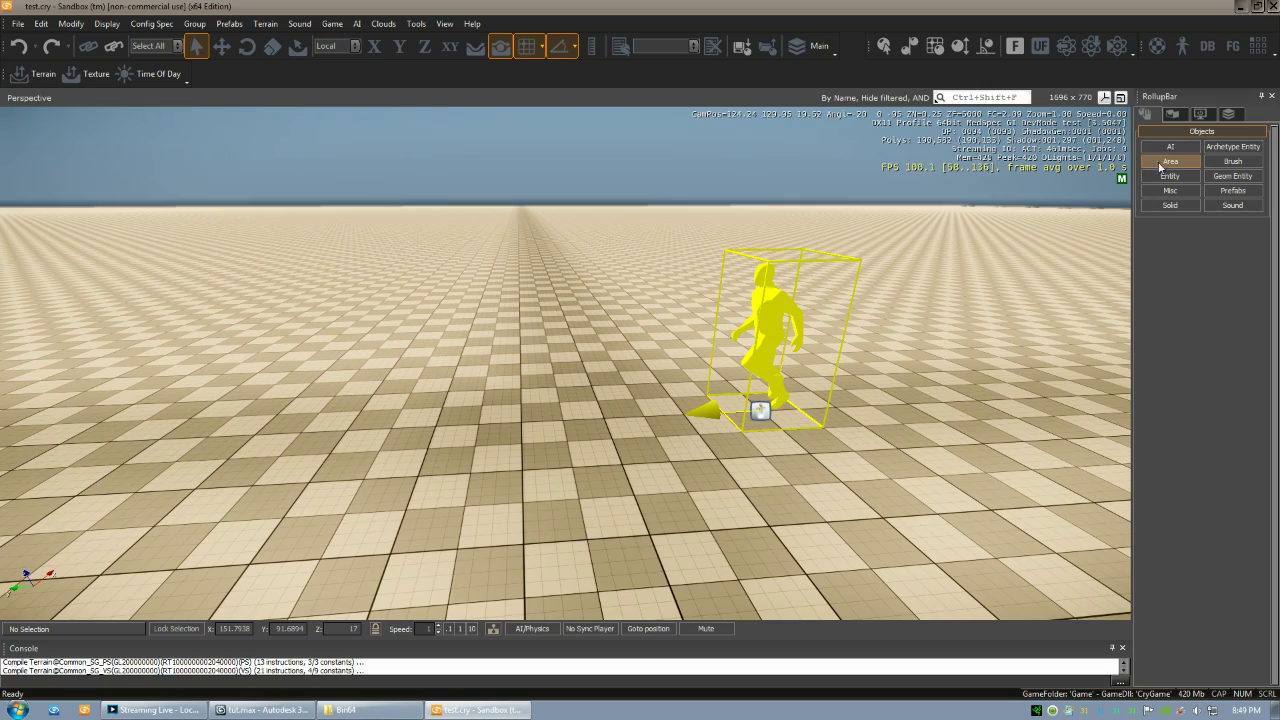
right_click_drag(794, 409, 787, 470)
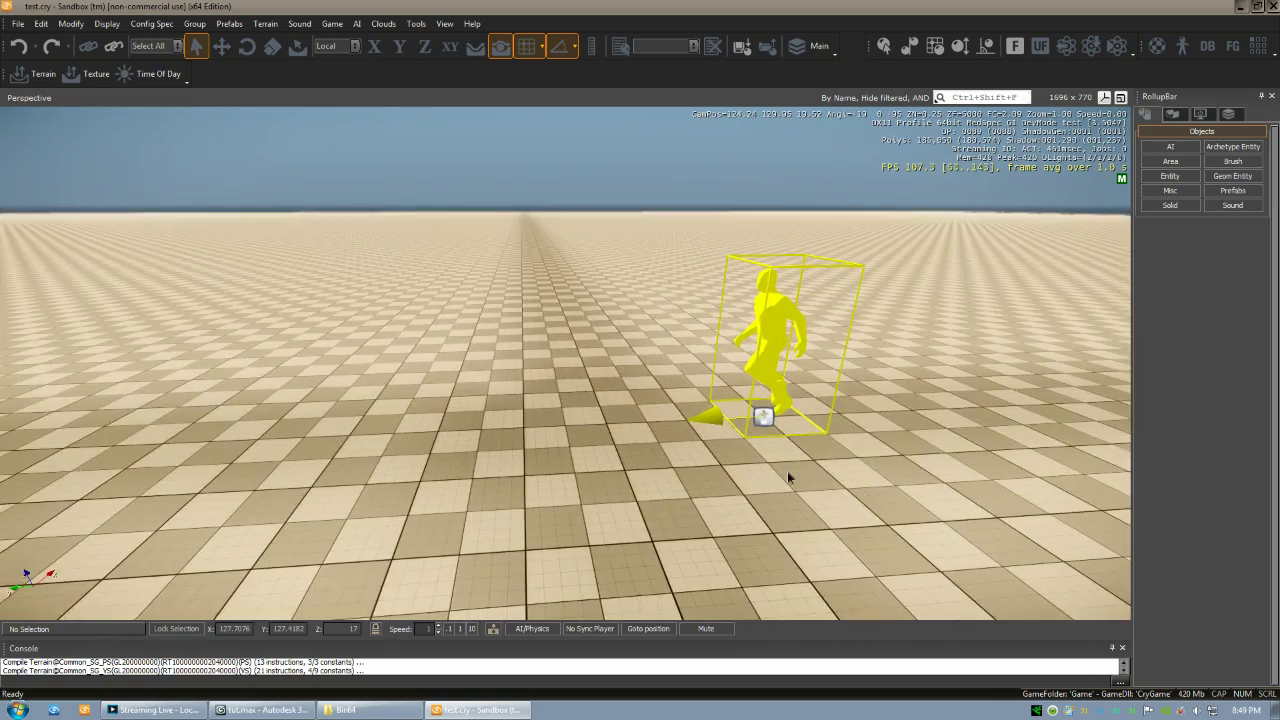
Place an AnimObject entity from the Physics category on the ground beside the yellow character.
left_click(1170, 177)
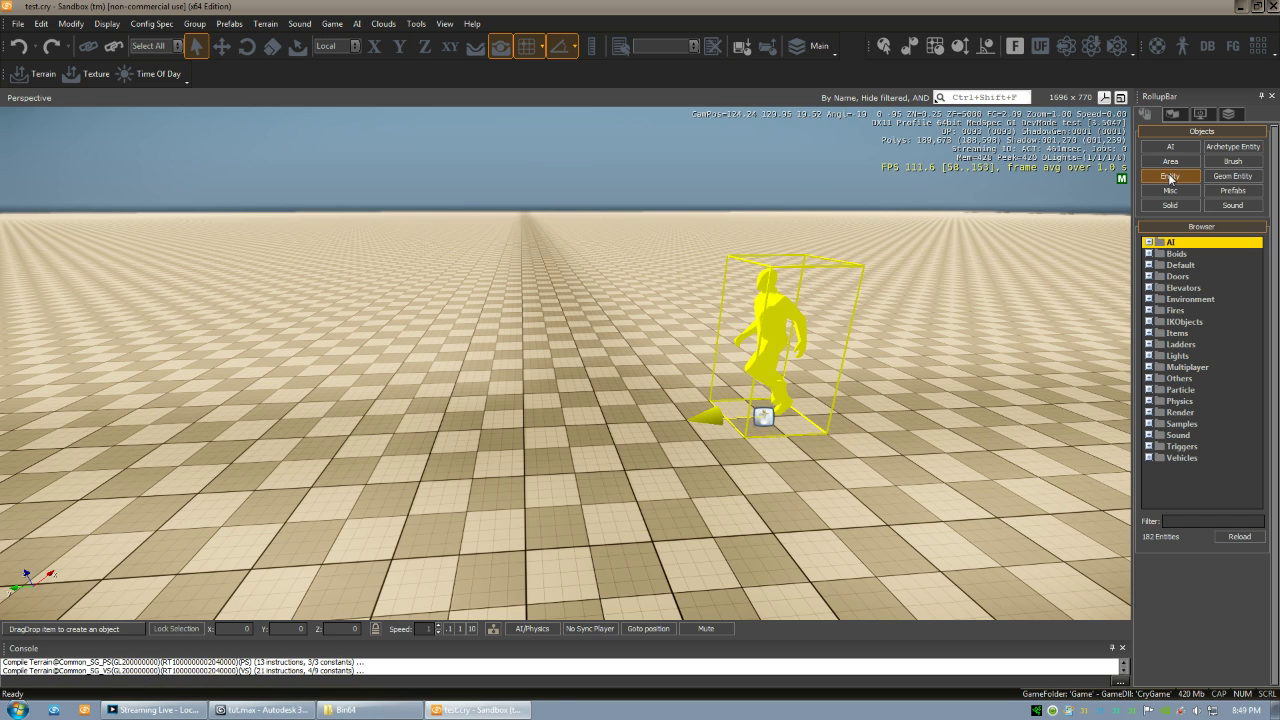
left_click(1148, 401)
left_click(1187, 413)
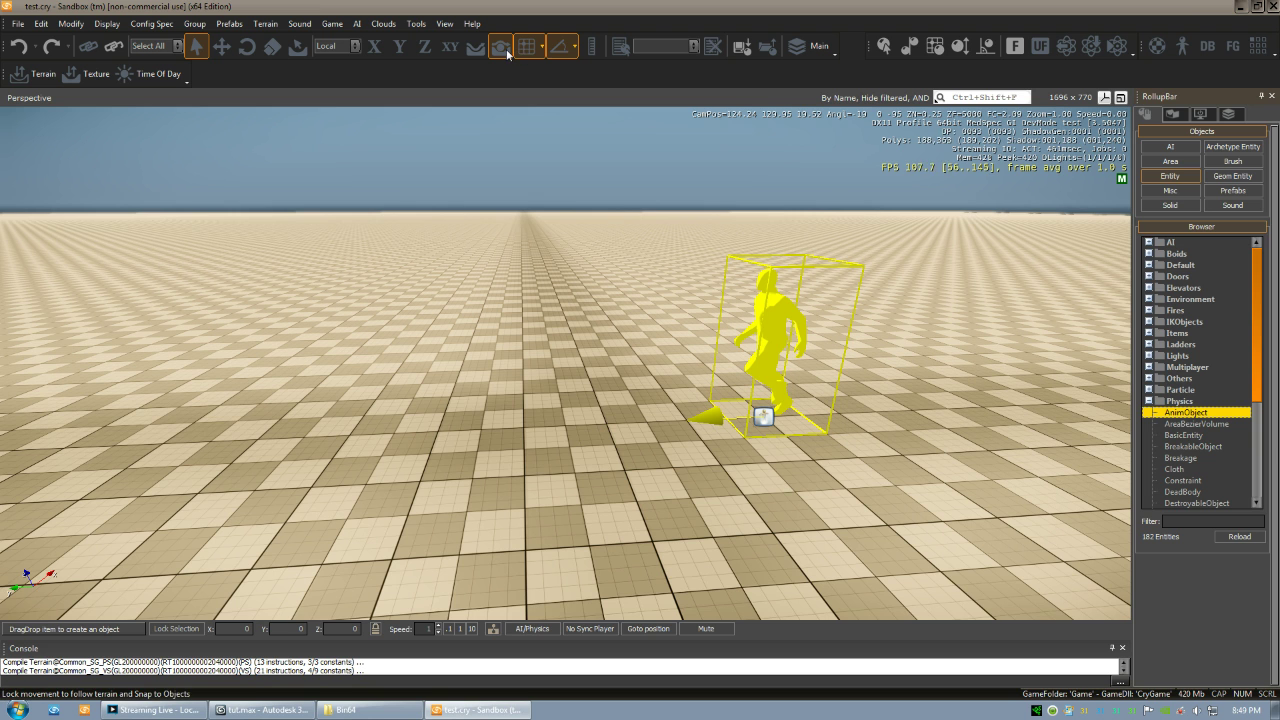
left_click_drag(1187, 413, 535, 442)
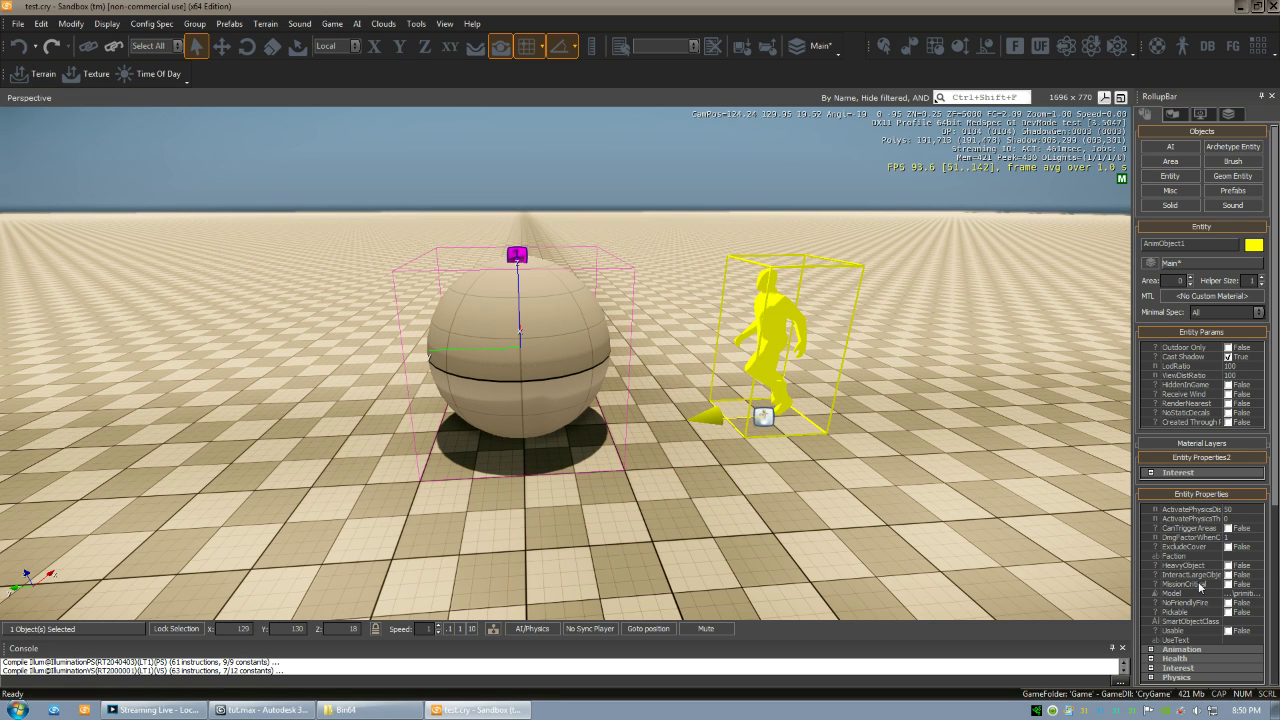
Set the AnimObject's Model property to tut.cga from the game/Objects/tutorial folder.
left_click_drag(1275, 474, 1278, 590)
scroll(1277, 590, "up", 2)
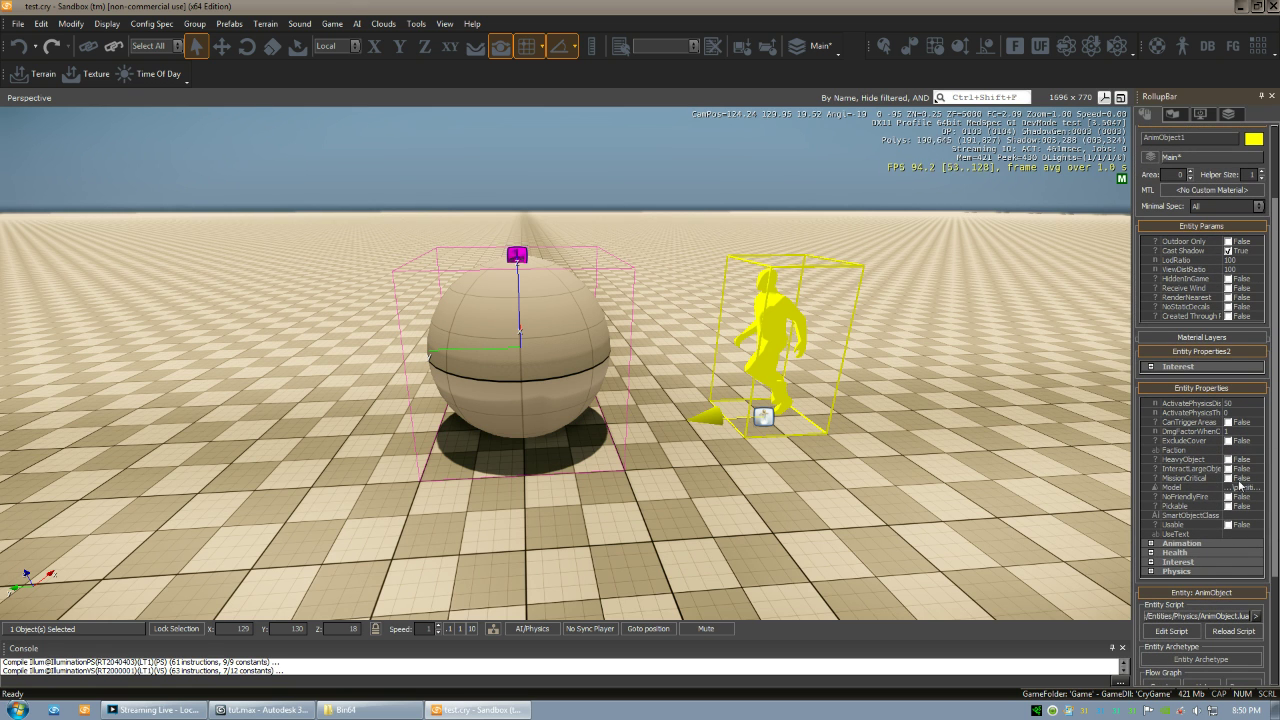
left_click(1240, 487)
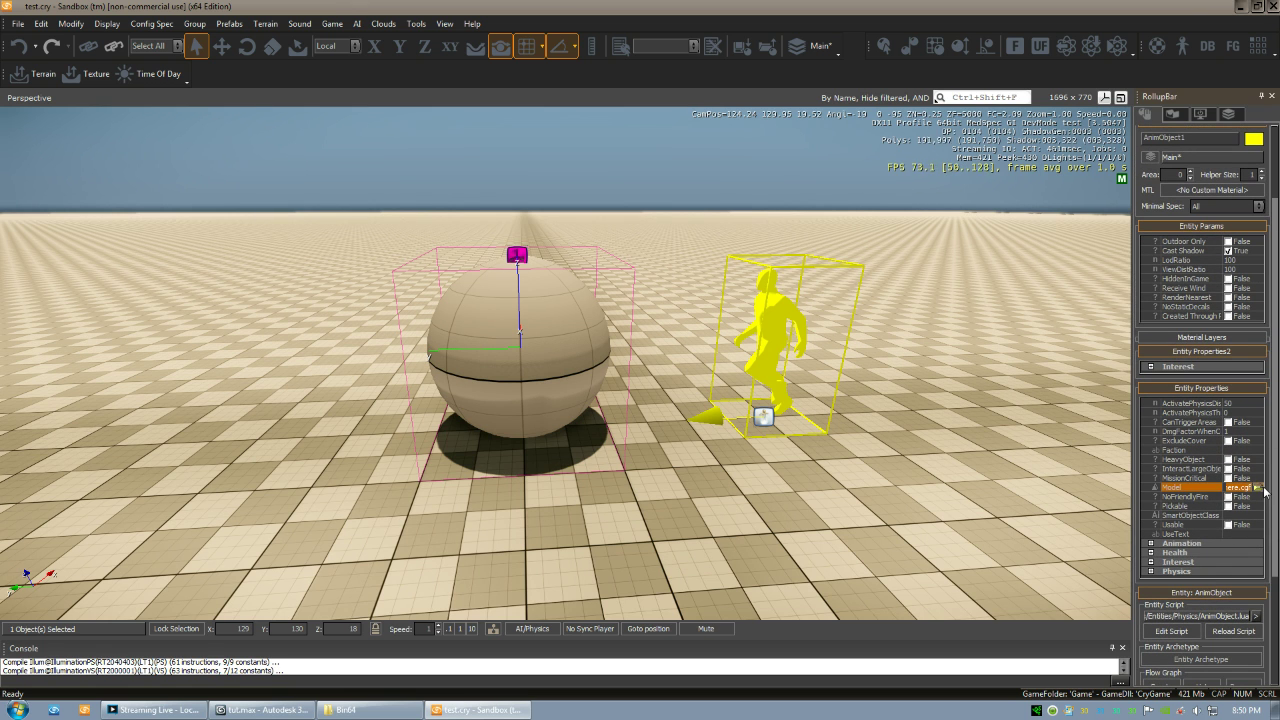
left_click(1258, 488)
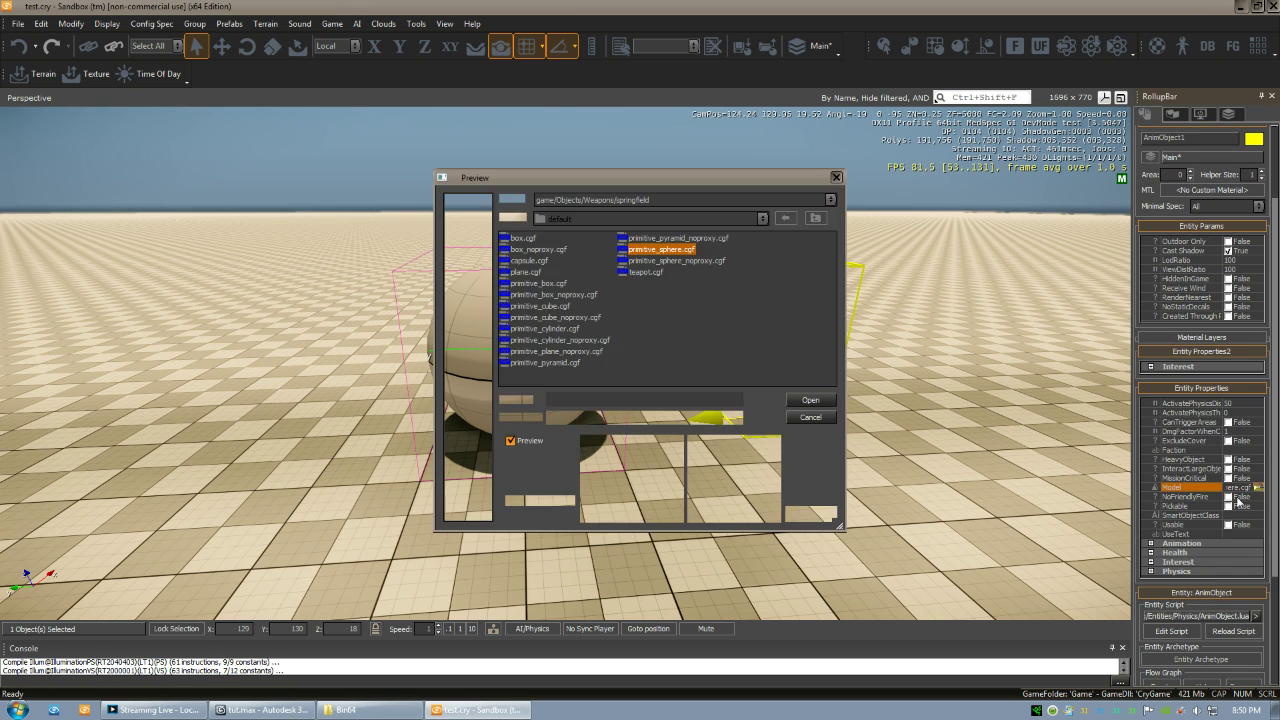
left_click(829, 199)
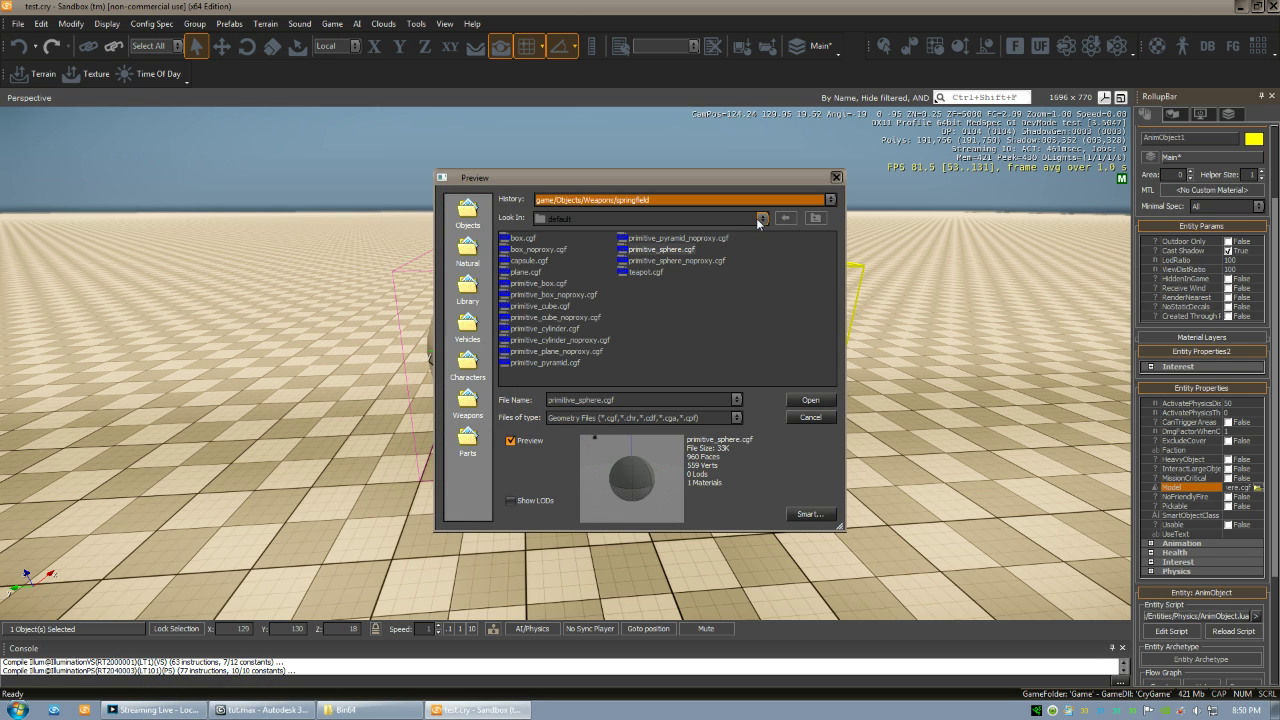
left_click(760, 218)
left_click(570, 243)
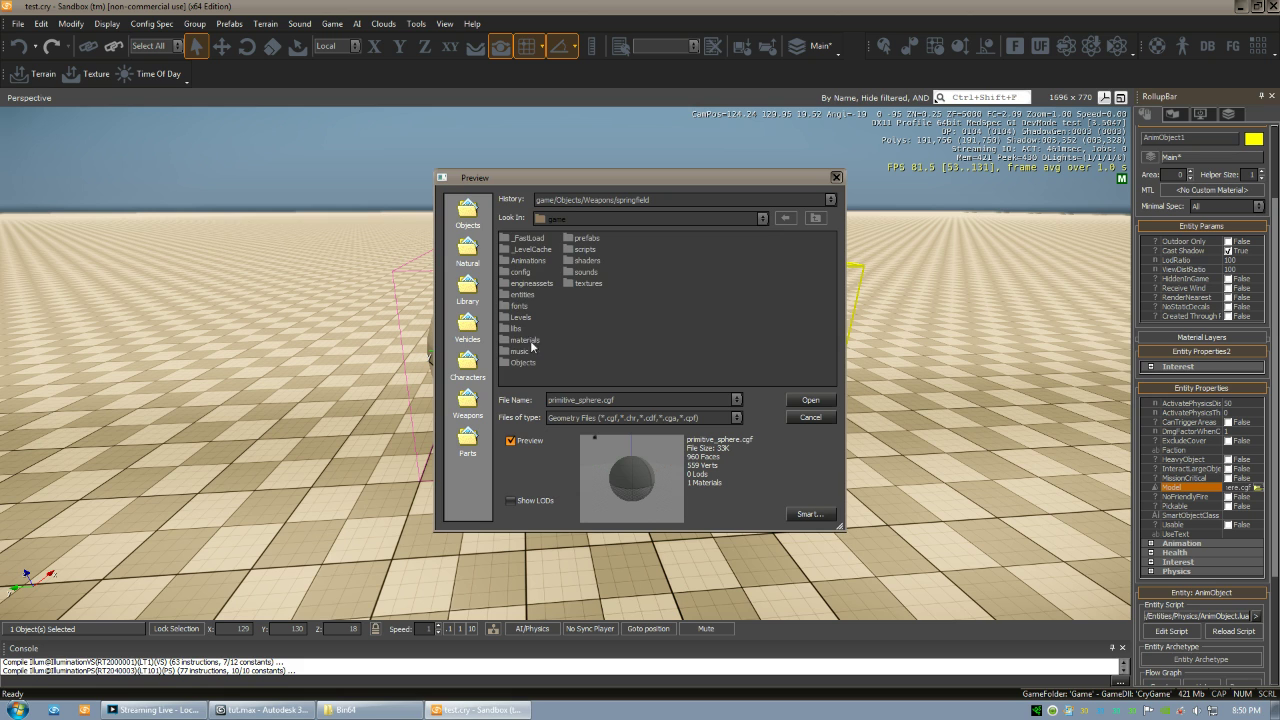
double_click(520, 363)
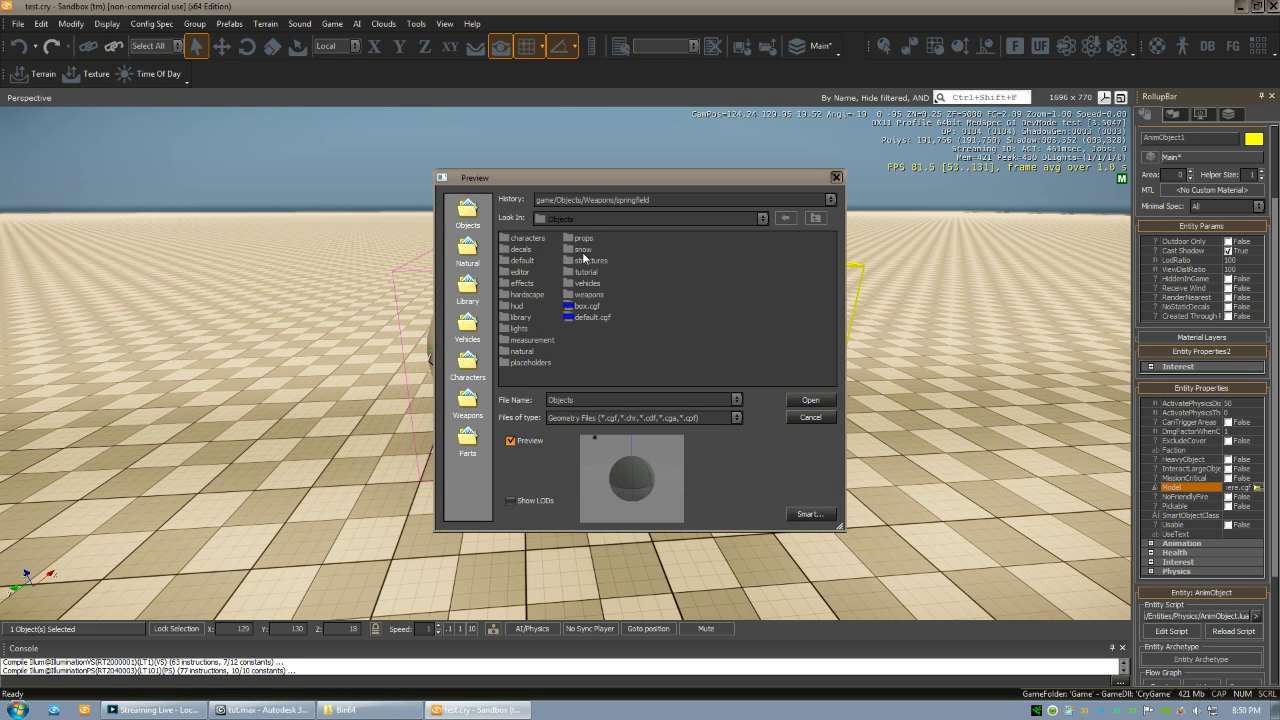
left_click(525, 341)
key("t")
double_click(586, 273)
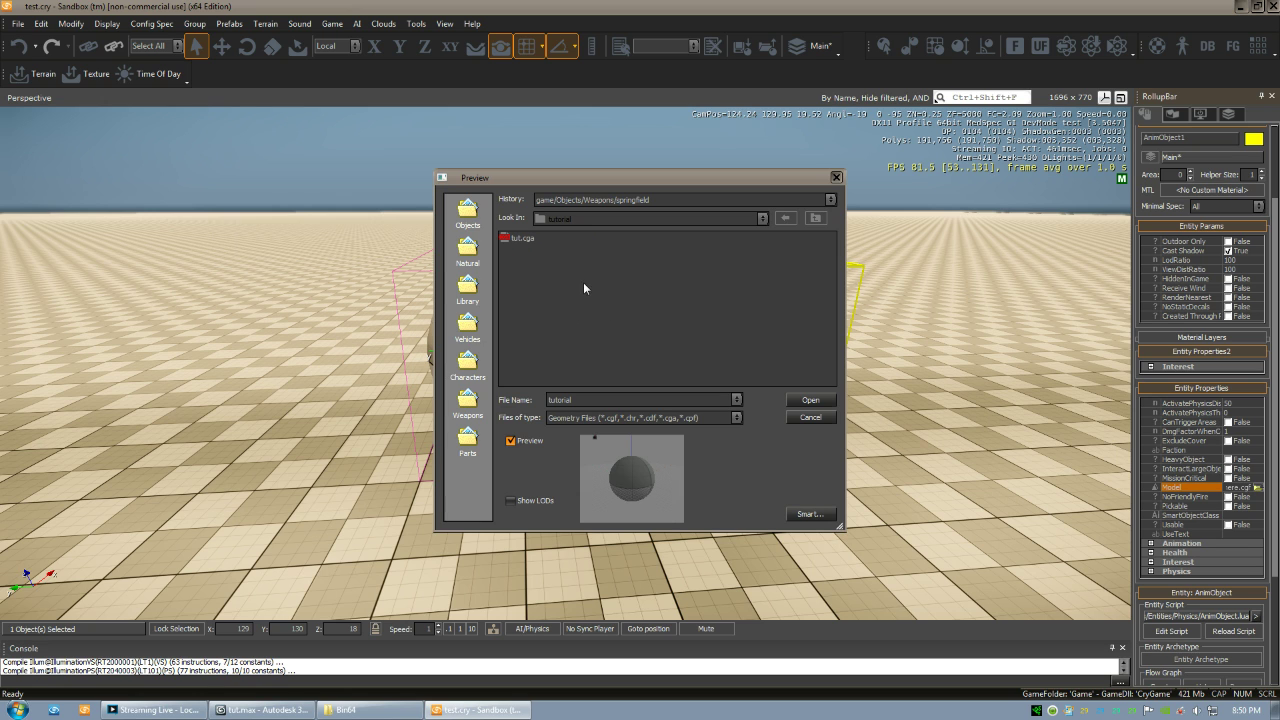
left_click(521, 239)
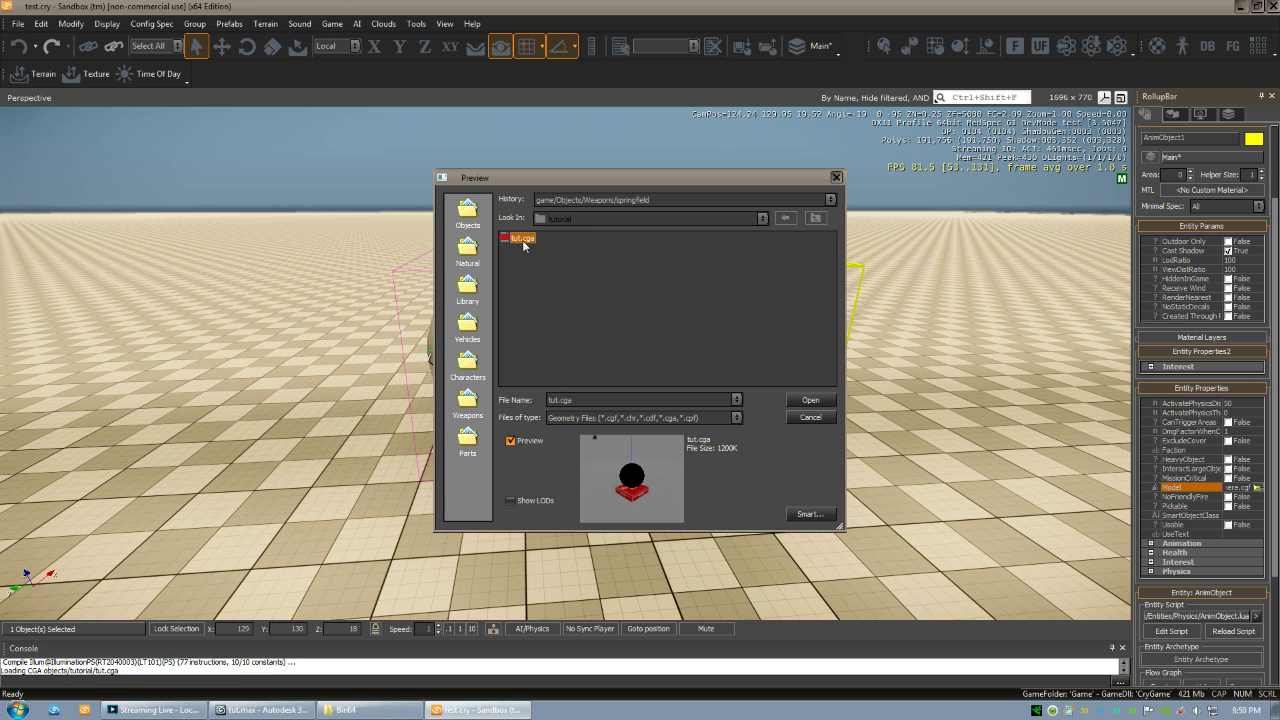
left_click(808, 401)
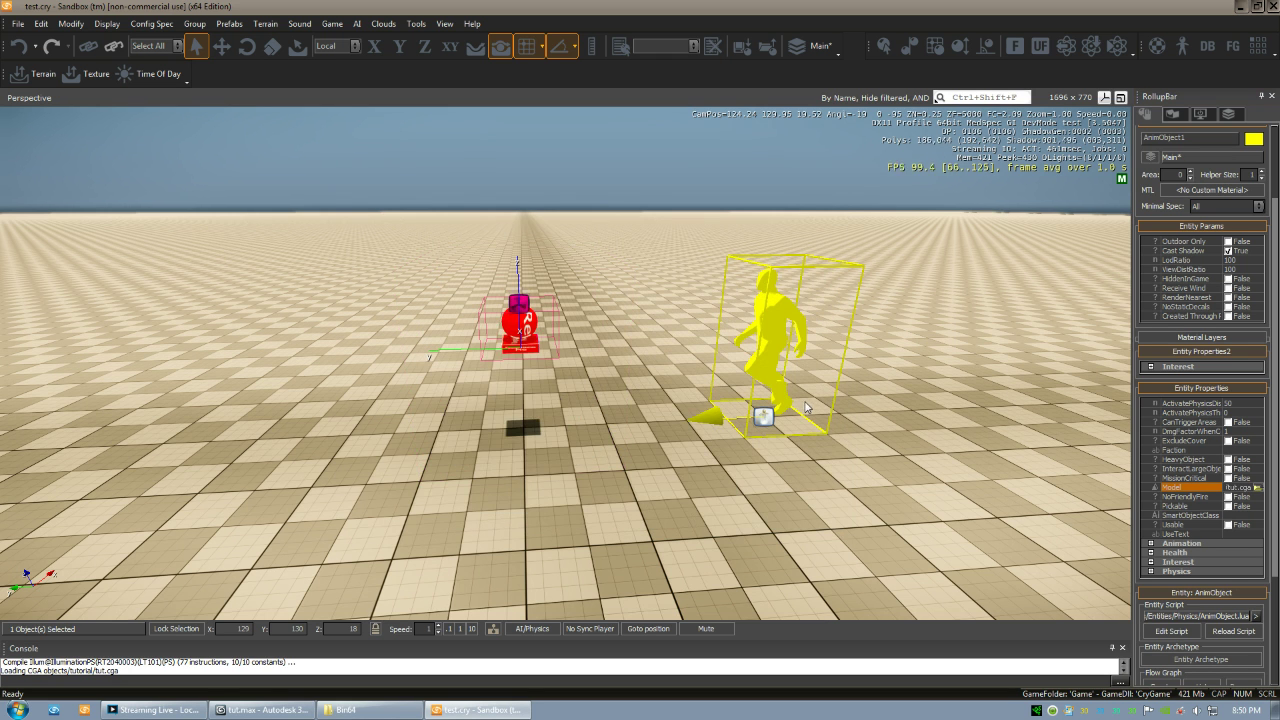
Examine the imported sphere-and-box model in the perspective view from nearer and farther away.
scroll(658, 408, "down", 3)
scroll(658, 408, "up", 5)
scroll(658, 408, "down", 4)
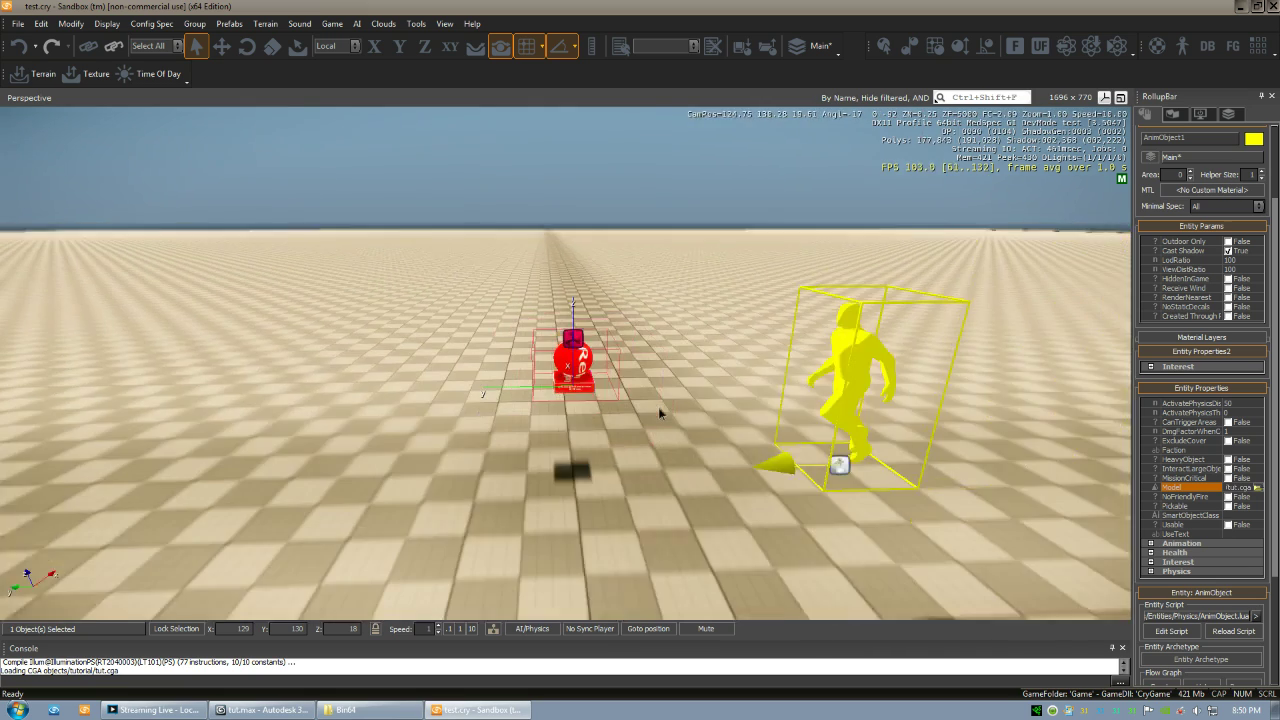
scroll(658, 408, "up", 2)
right_click_drag(658, 407, 660, 401)
scroll(660, 401, "down", 2)
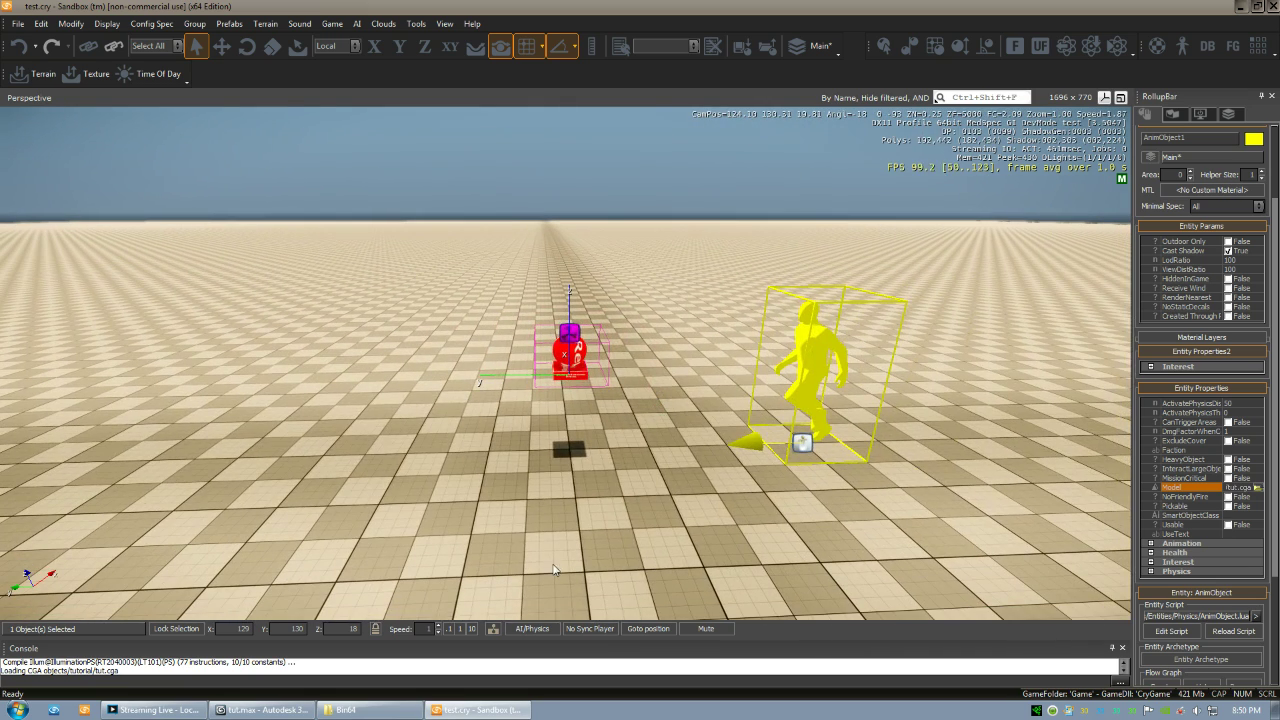
scroll(574, 537, "down", 5)
right_click_drag(574, 537, 573, 544)
Set the camera movement speed to 0.16 and bring the view closer to the imported model.
left_click(440, 626)
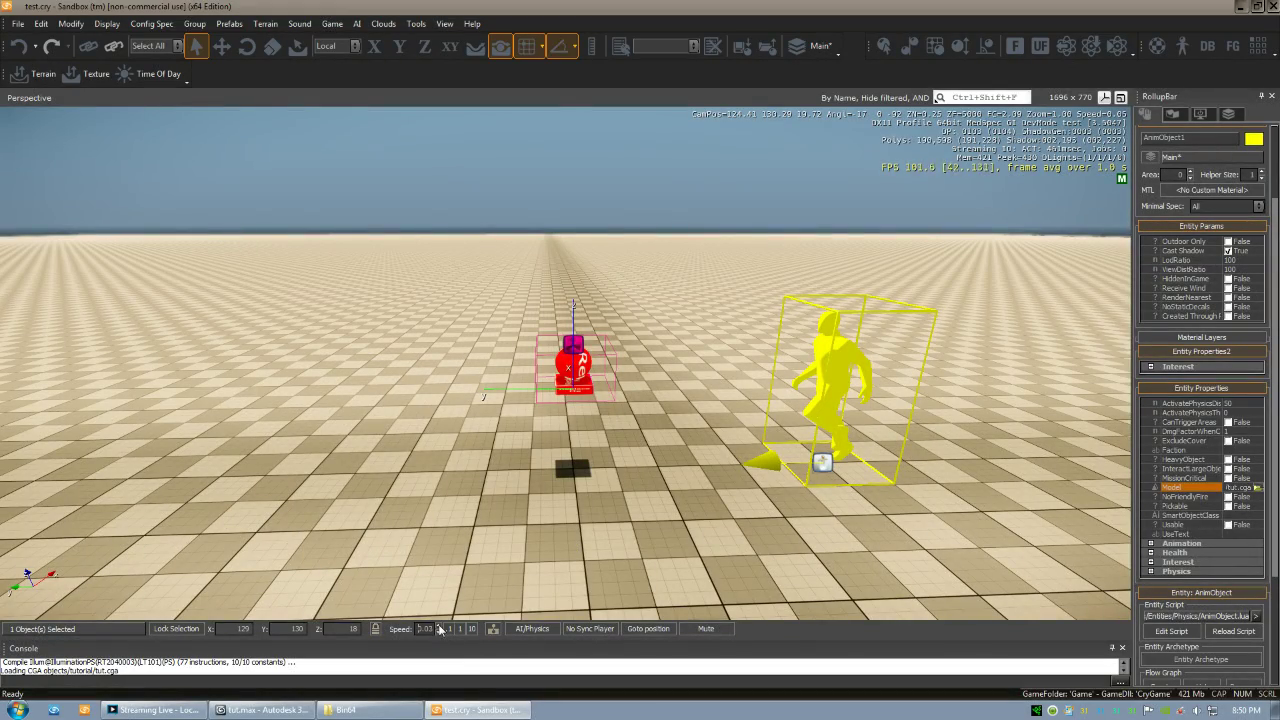
left_click(440, 626)
scroll(596, 538, "up", 4)
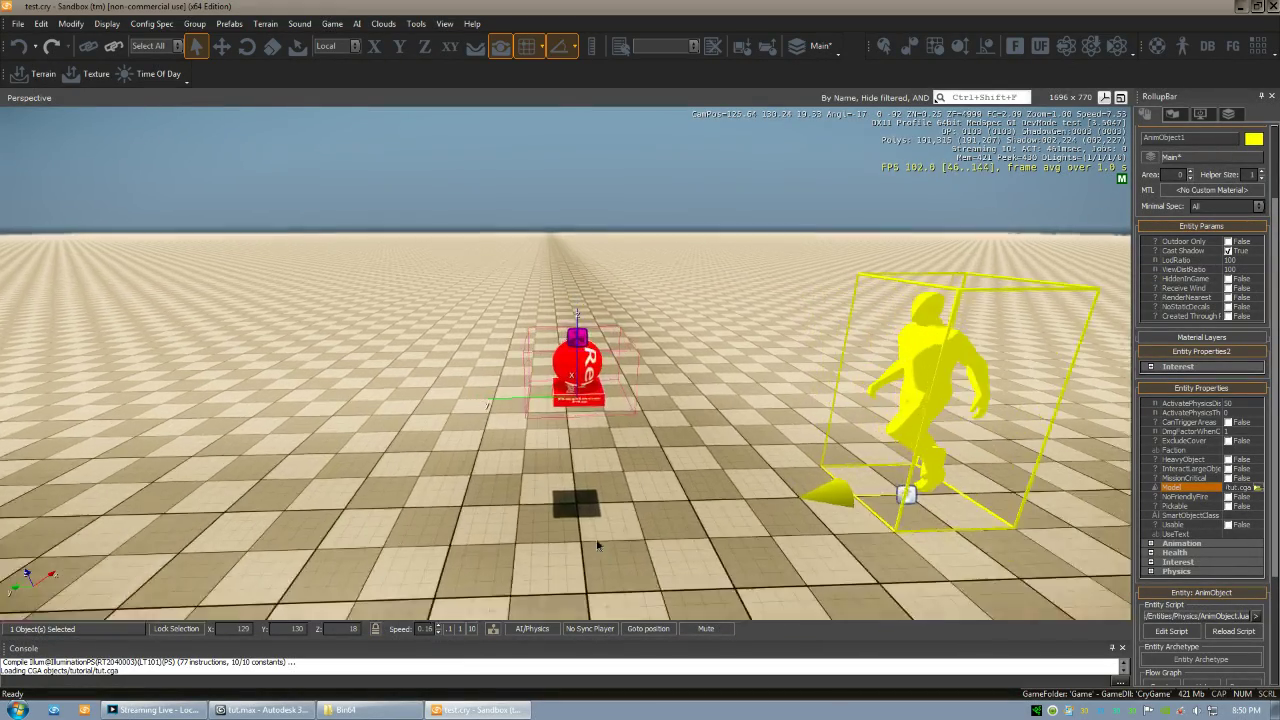
right_click_drag(596, 538, 597, 545)
scroll(597, 545, "down", 6)
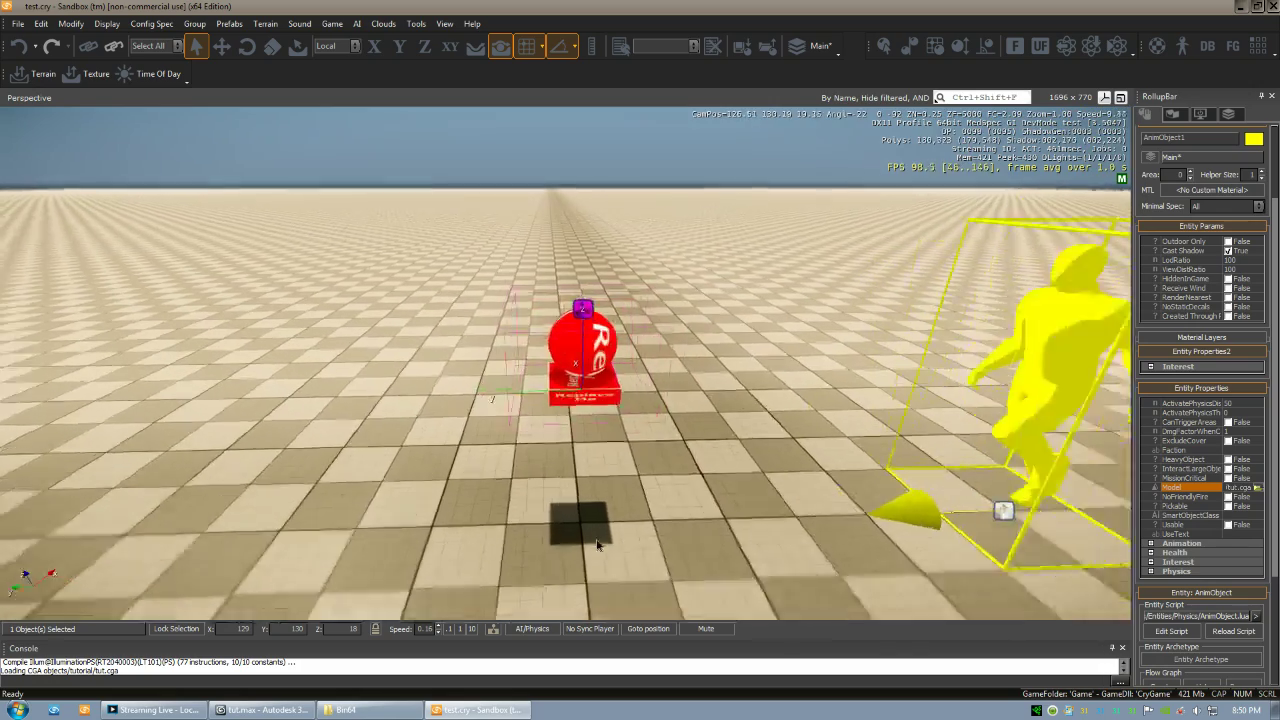
scroll(596, 544, "up", 3)
scroll(596, 544, "down", 3)
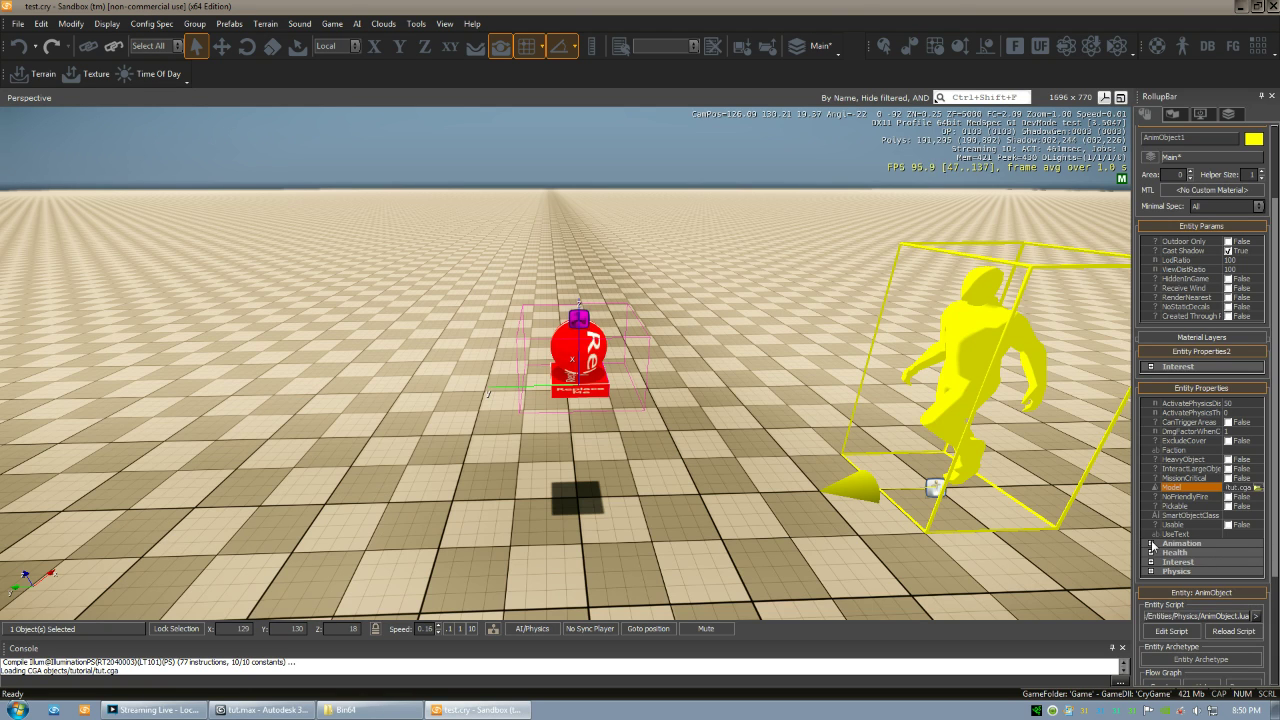
Enable Loop and Playing in the AnimObject's Animation properties.
left_click(1151, 542)
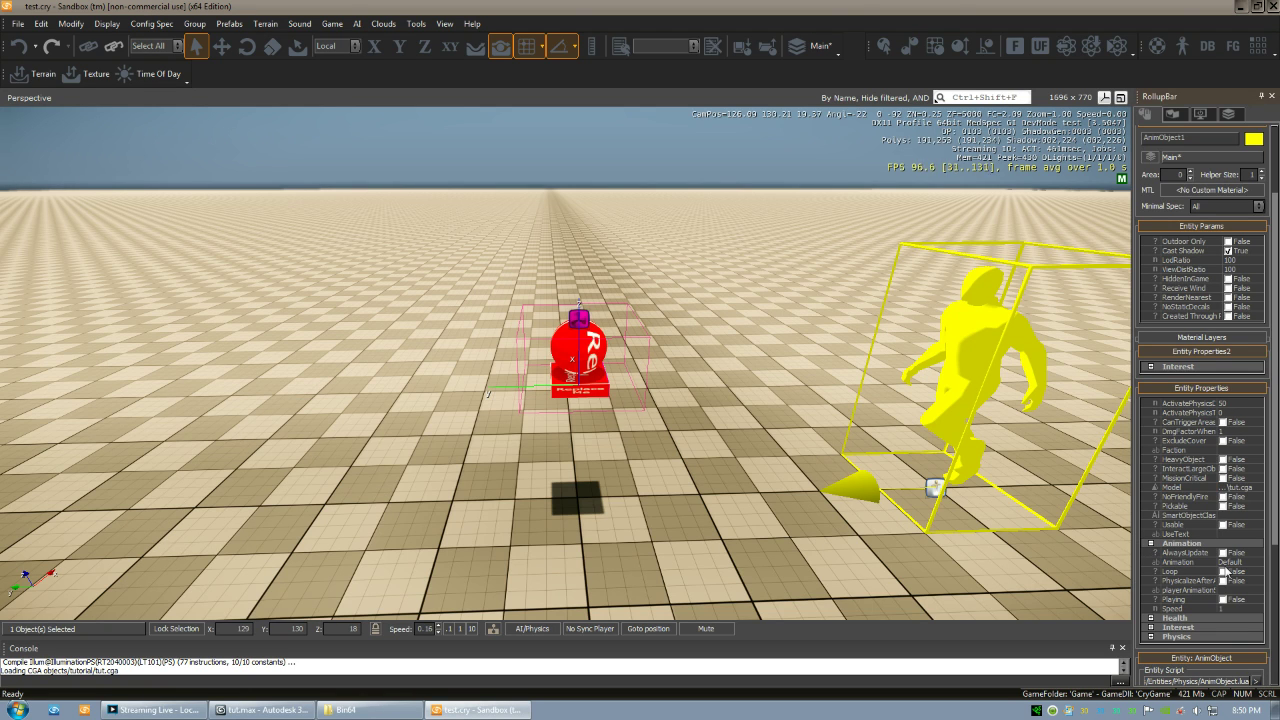
left_click(1222, 572)
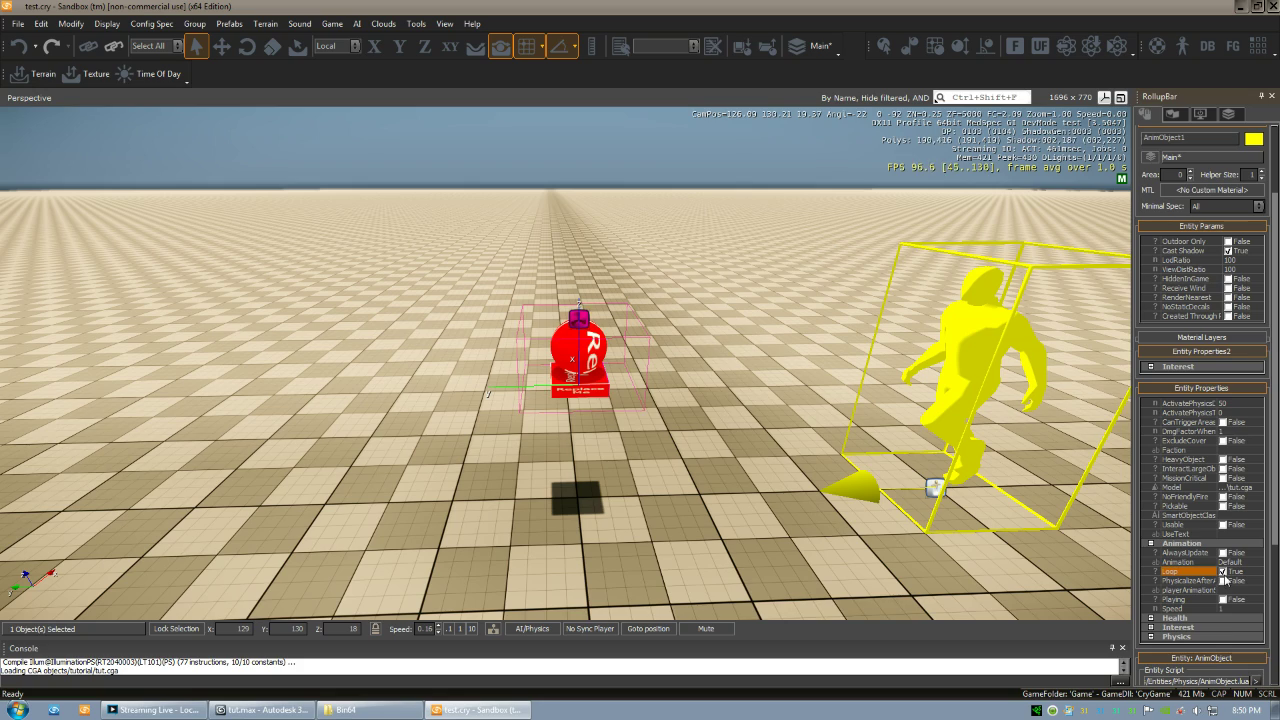
left_click(1222, 600)
Set the AnimObject's animation Speed to 0.1 and view the bouncing sphere beside the yellow character.
right_click_drag(900, 510, 793, 498)
right_click_drag(711, 511, 711, 517)
scroll(713, 518, "up", 5)
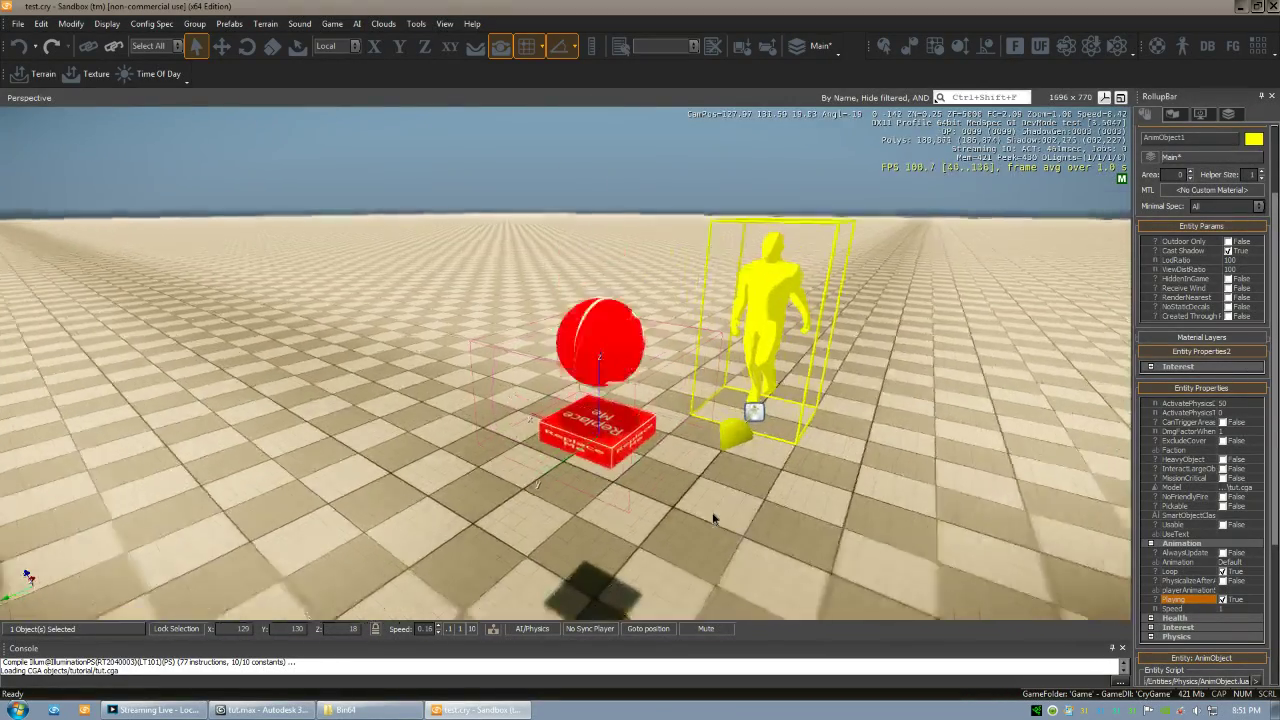
scroll(713, 518, "down", 5)
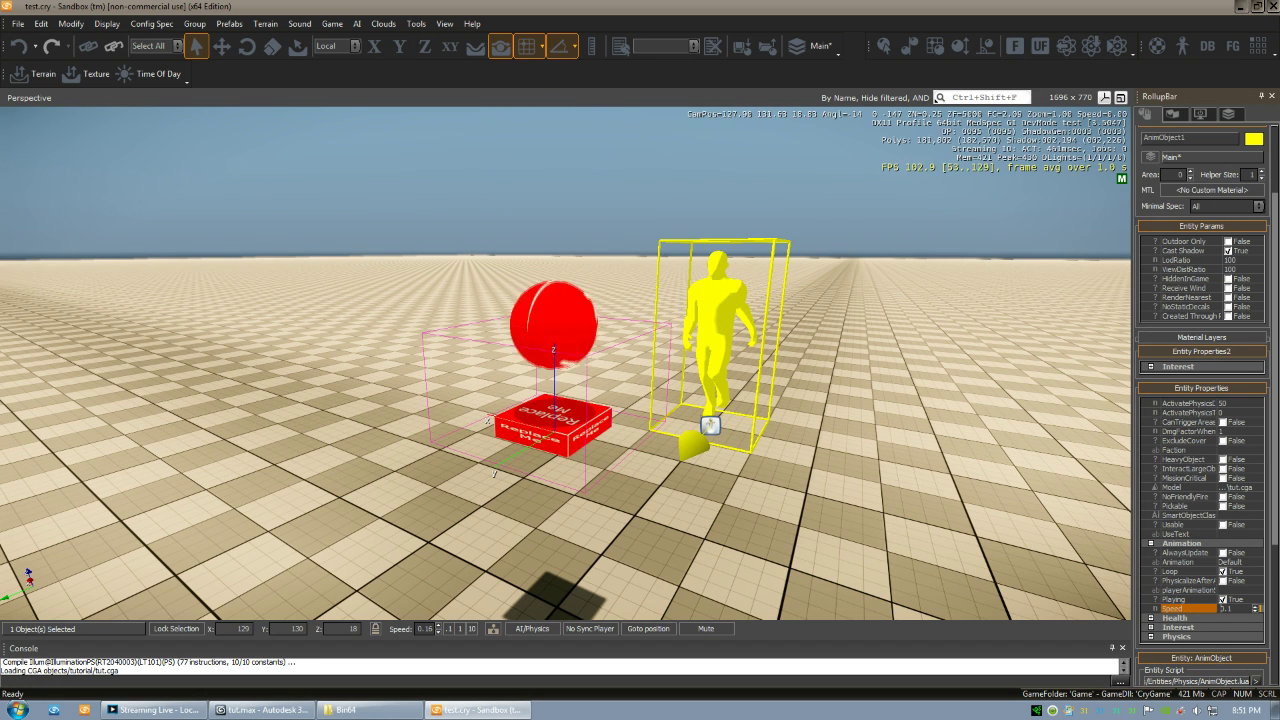
right_click_drag(890, 478, 765, 388)
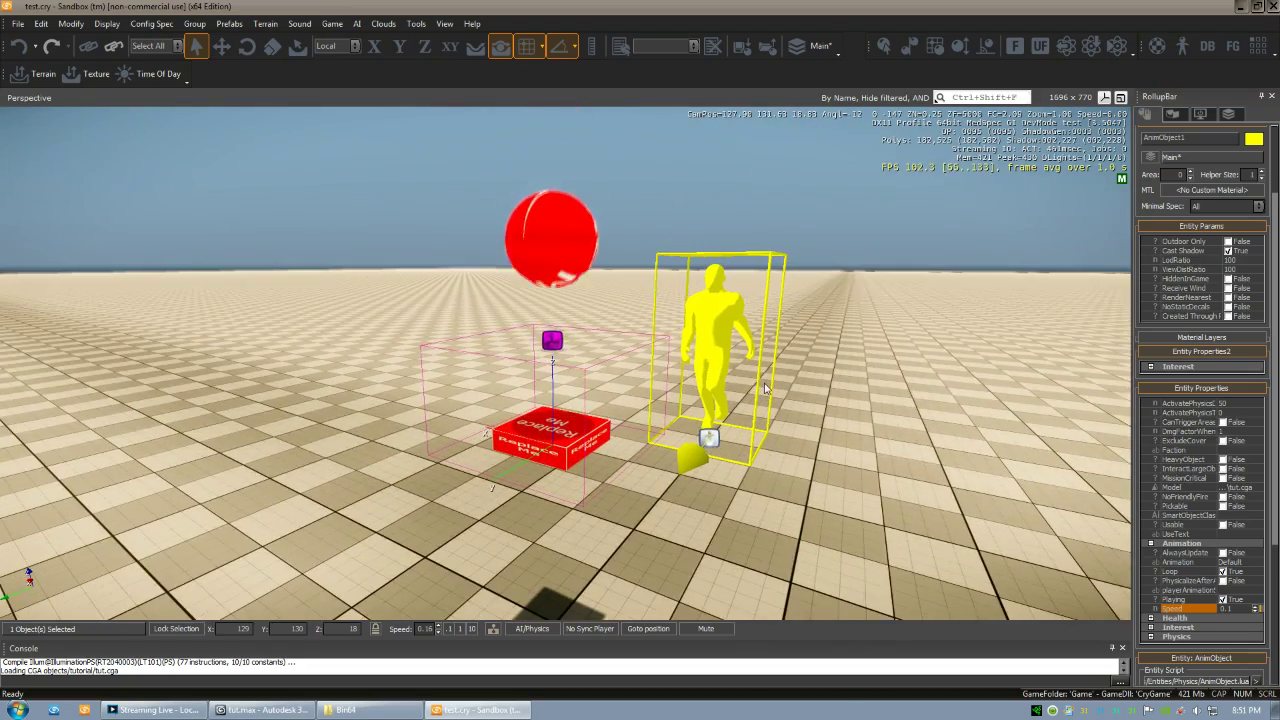
Enter game mode, walk around the animated sphere and box, and fire the weapon at the model.
key("ctrl+g")
key("w")
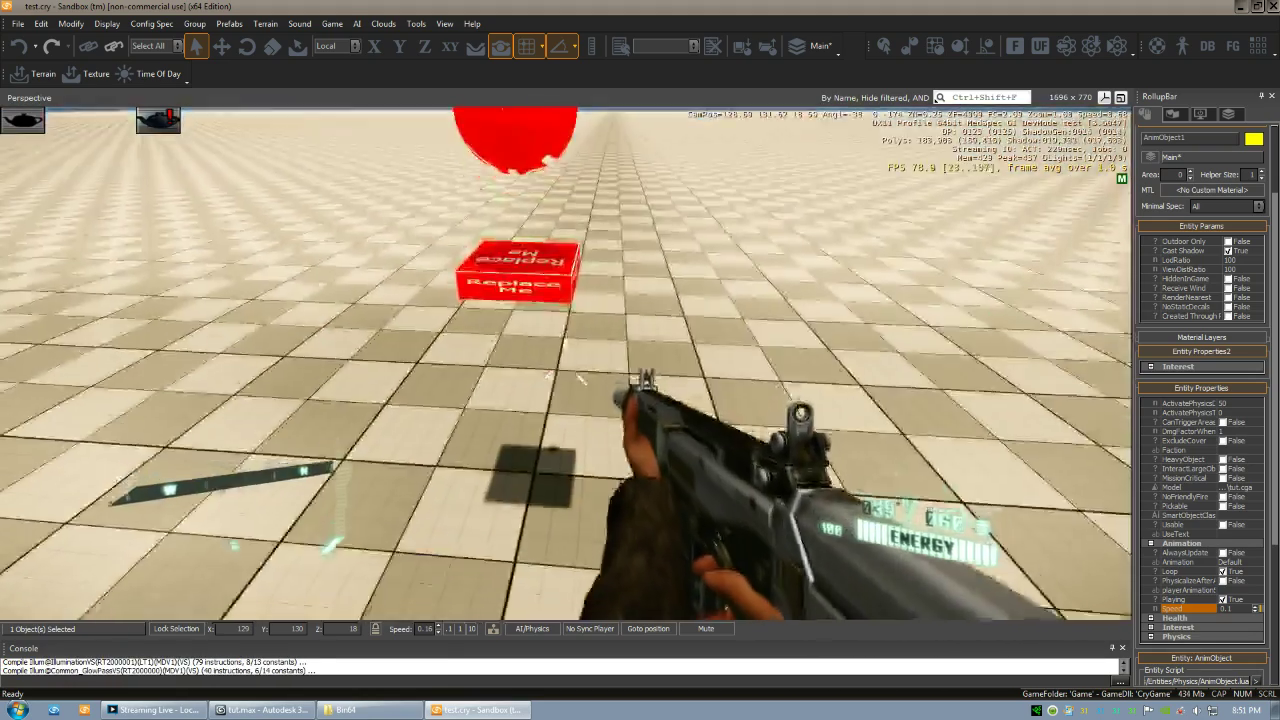
left_click(565, 375)
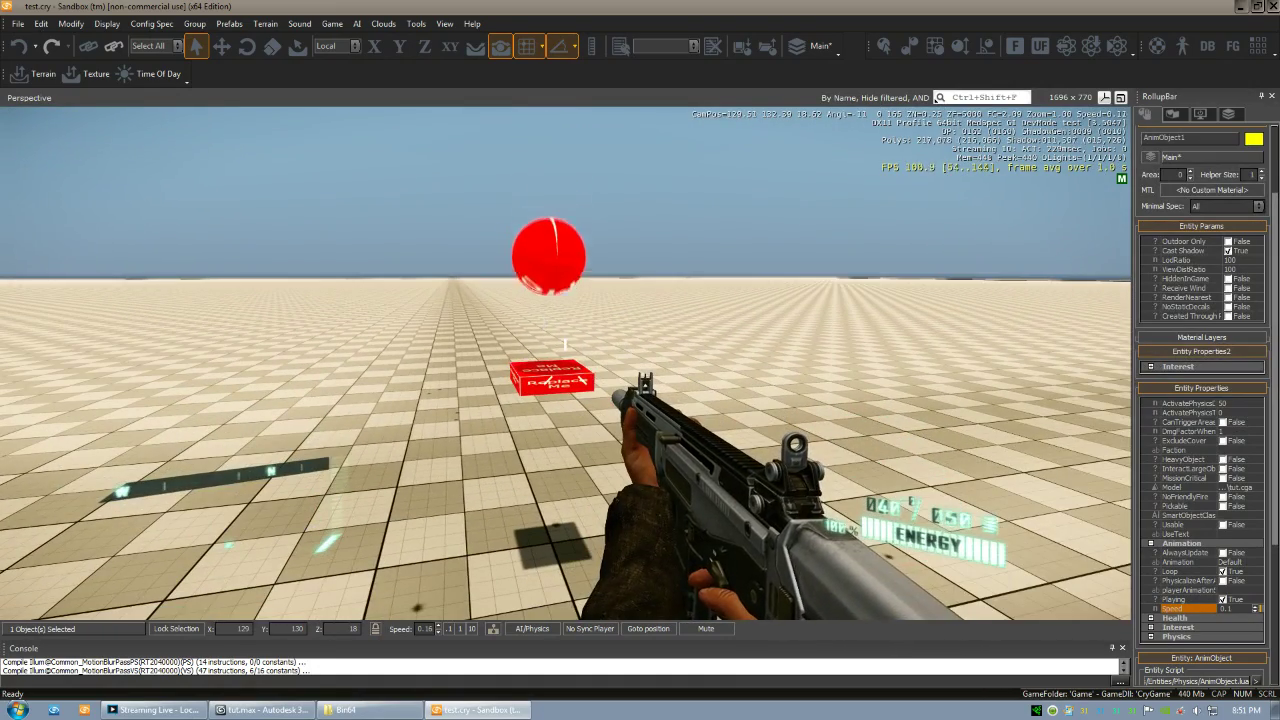
key("alt+Tab")
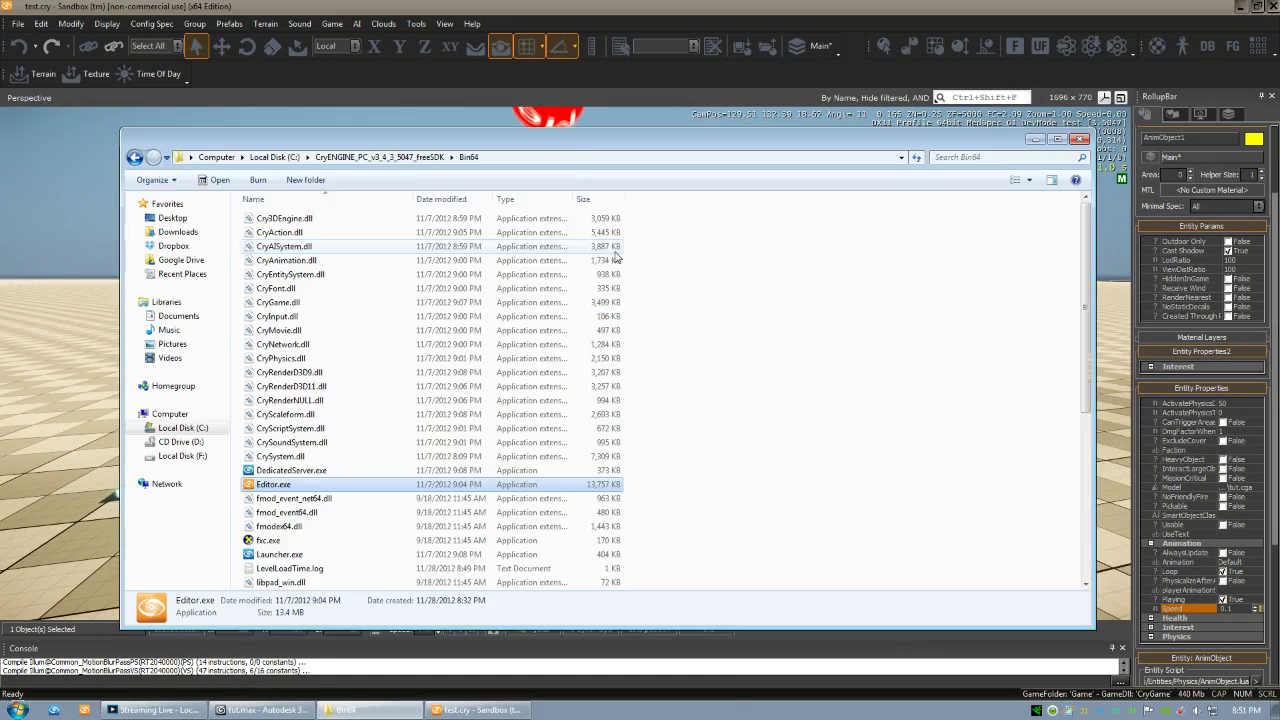
key("alt+Tab")
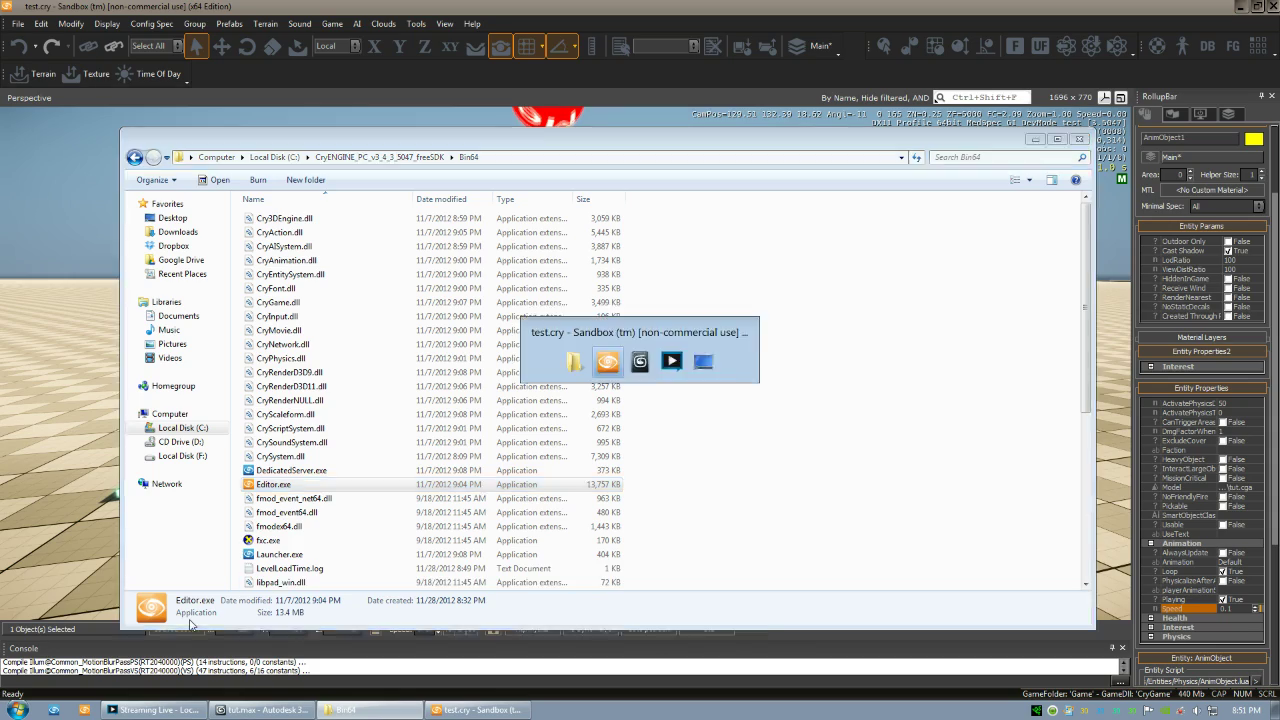
key("alt+shift+Tab")
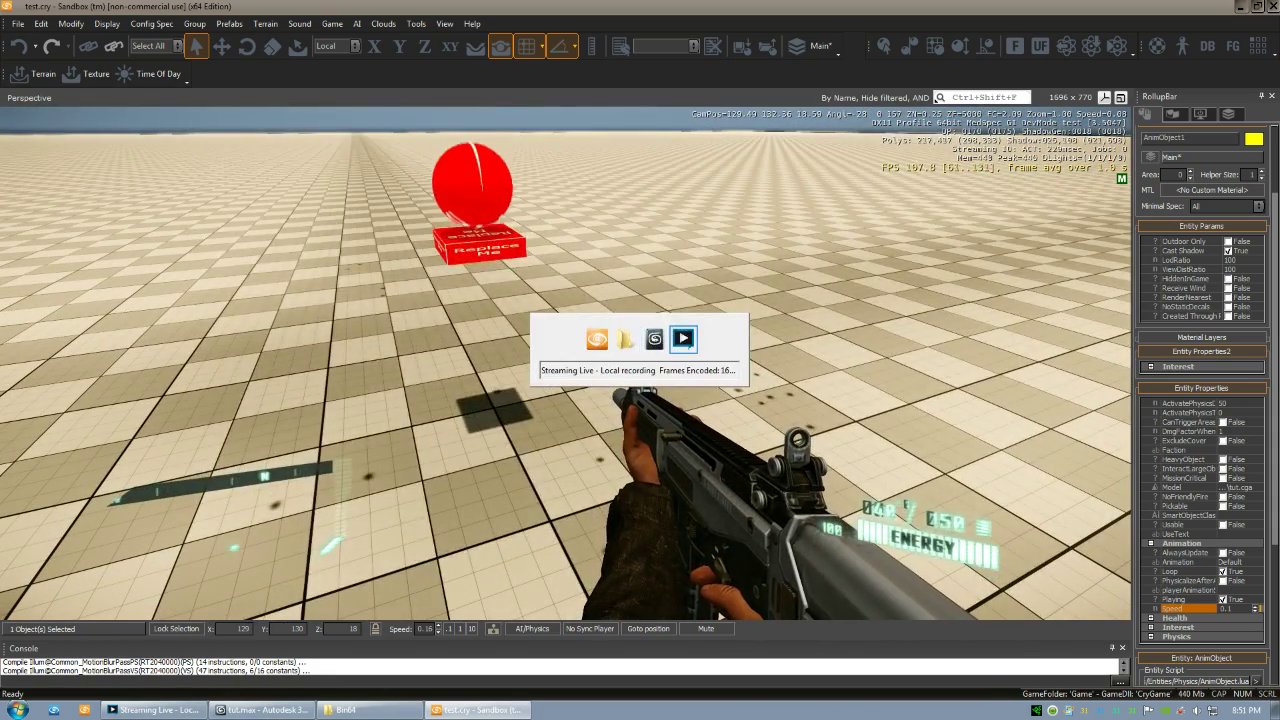